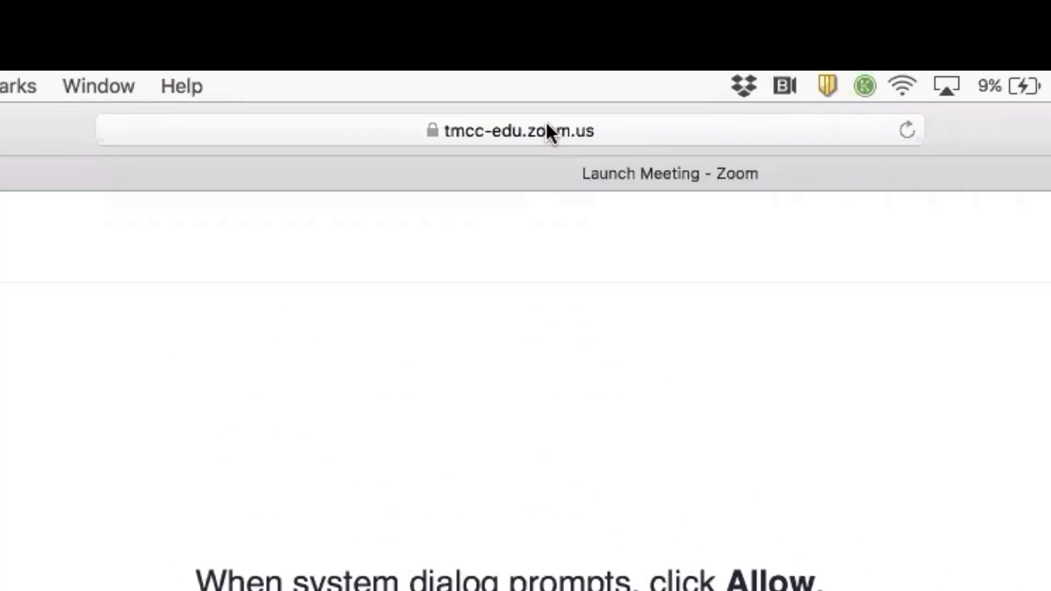
Load apply.tmcc.edu in Safari to reach TMCC's Student Application for Admission form.
{"action": "left_click", "coordinate": [447, 54]}
{"action": "type", "text": "app"}
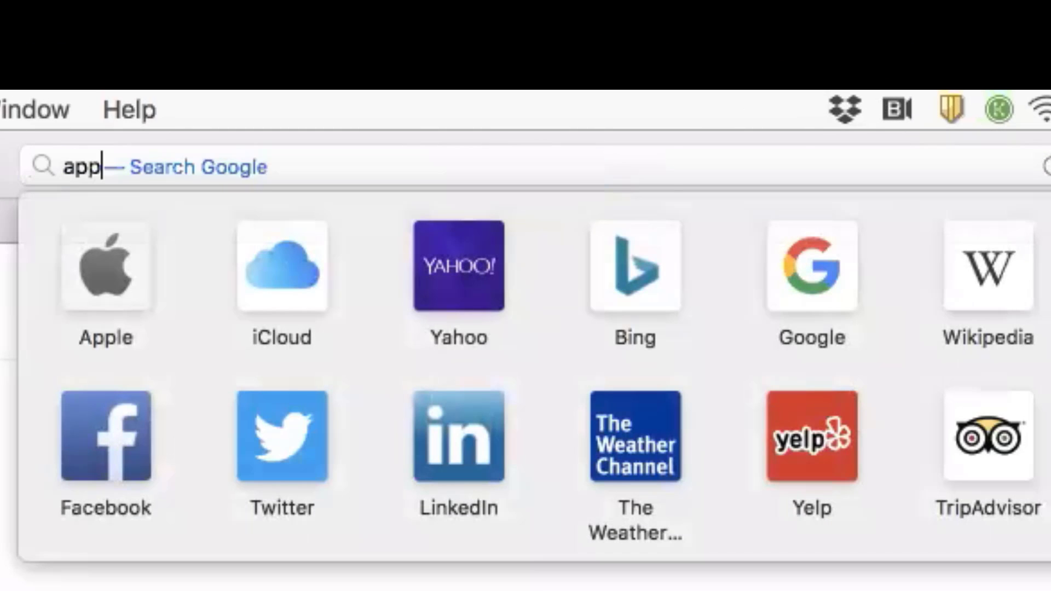
{"action": "type", "text": "ly."}
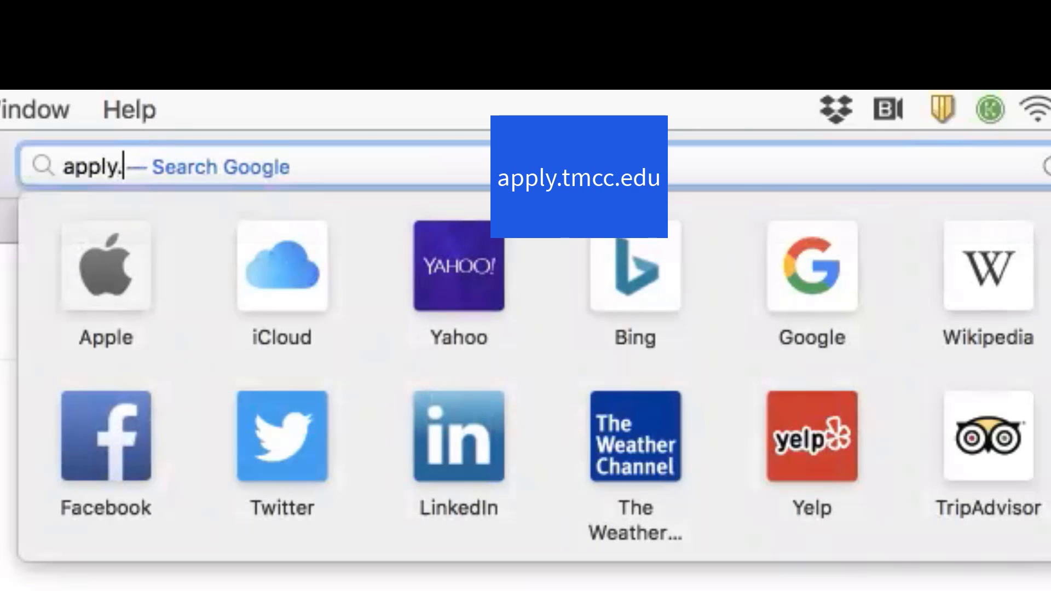
{"action": "type", "text": "tmcc.edu"}
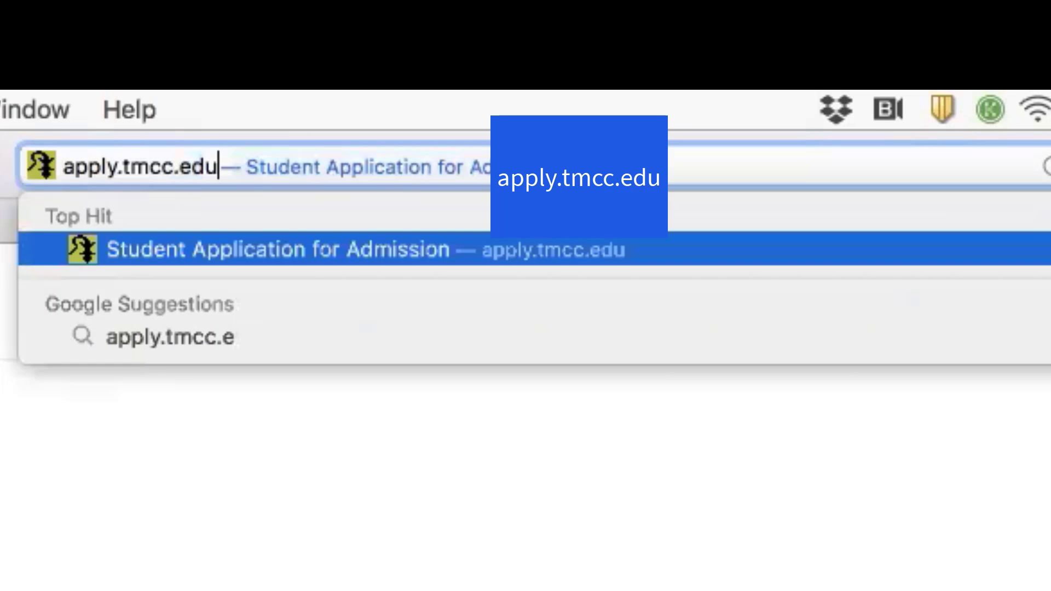
{"action": "key", "text": "Return"}
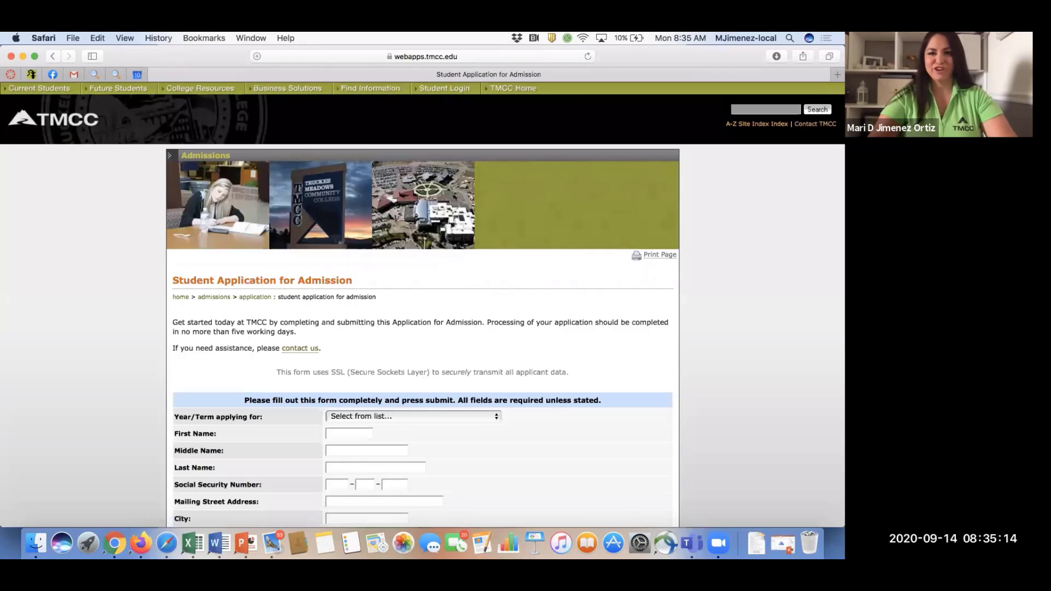
Choose Fall 2021 (Aug 23, 2021 - Dec 11, 2021) as the Year/Term applying for.
{"action": "scroll", "coordinate": [611, 386], "scroll_direction": "down", "scroll_amount": 5}
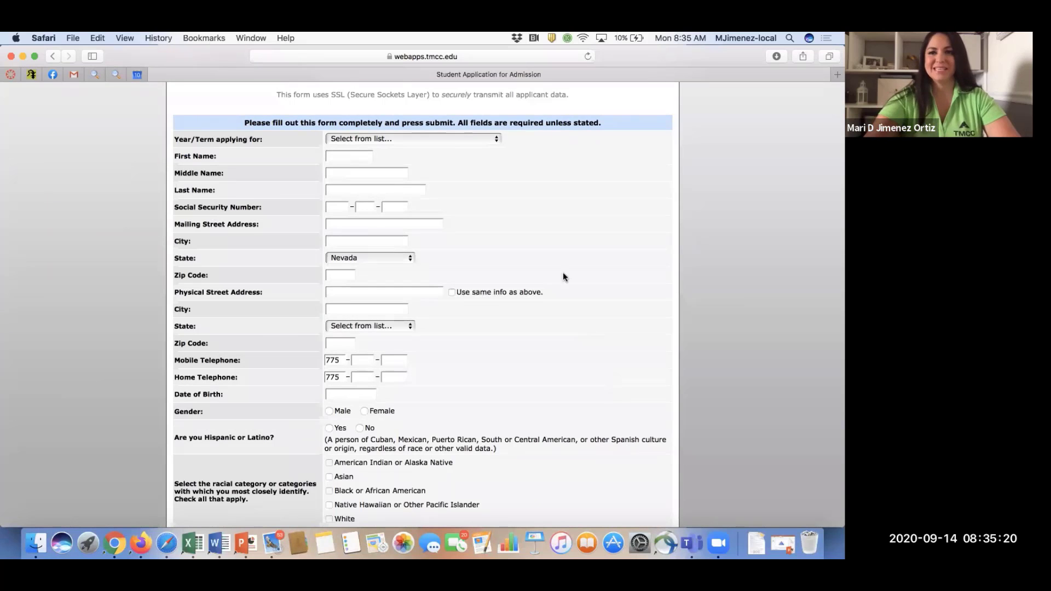
{"action": "left_click", "coordinate": [447, 141]}
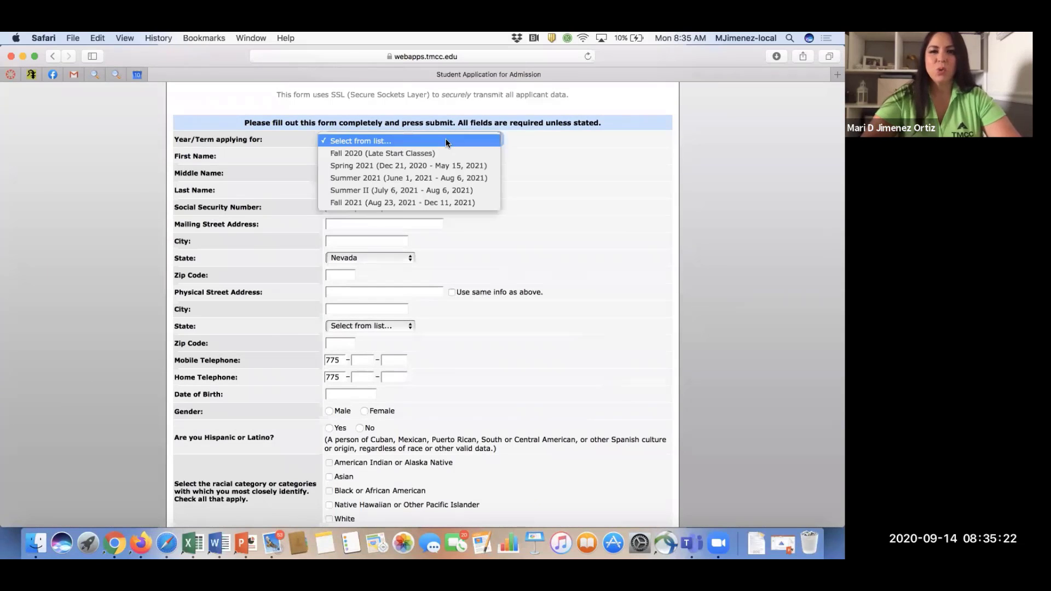
{"action": "left_click", "coordinate": [425, 201]}
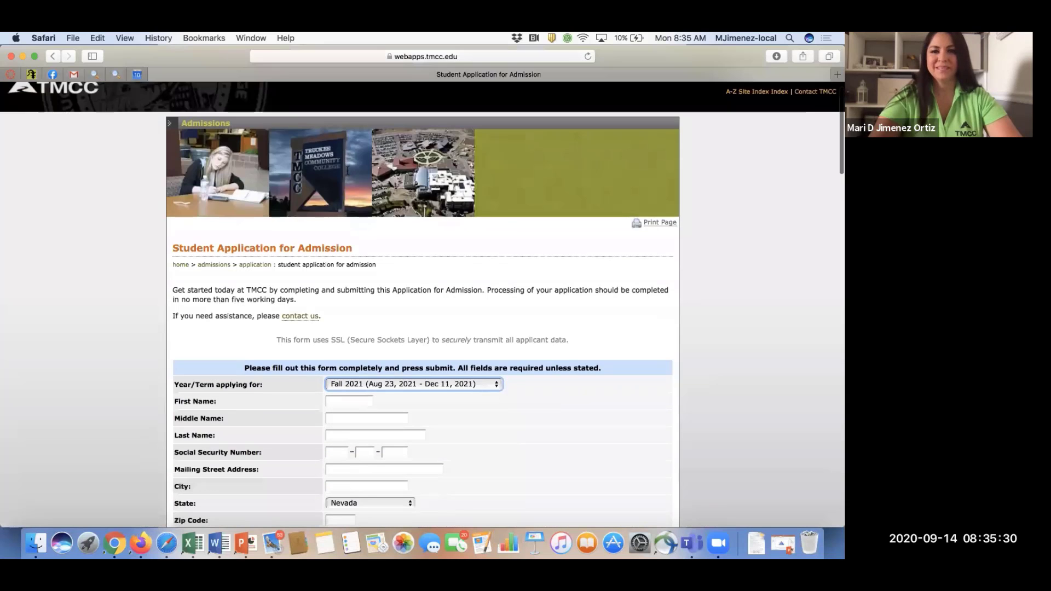
{"action": "scroll", "coordinate": [349, 173], "scroll_direction": "down", "scroll_amount": 5}
Enter the applicant's first and last name, skipping Middle Name, then type the Social Security number.
{"action": "left_click", "coordinate": [347, 125]}
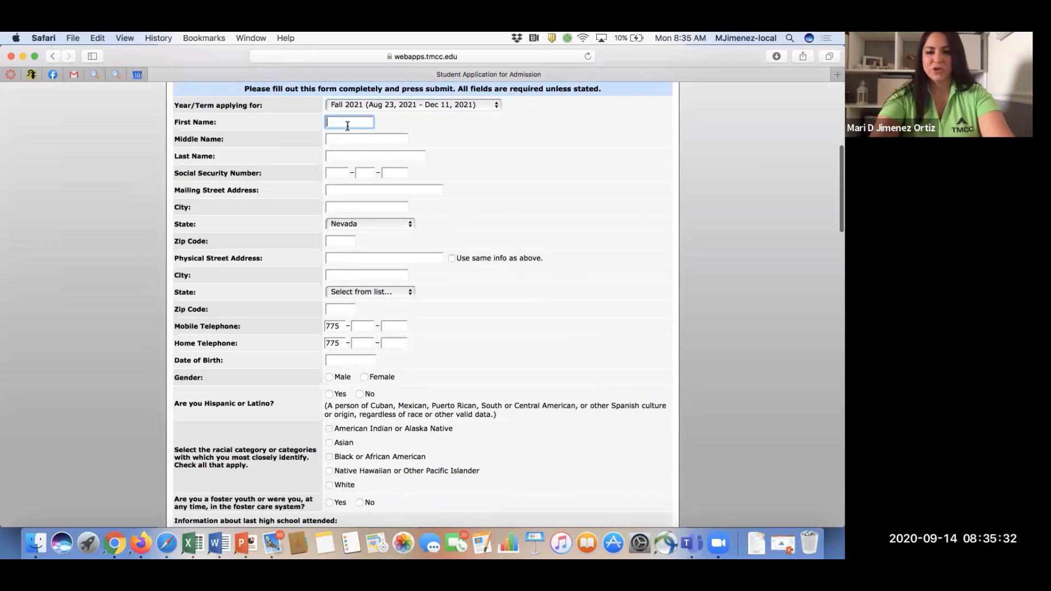
{"action": "key", "text": "Tab"}
{"action": "key", "text": "Tab"}
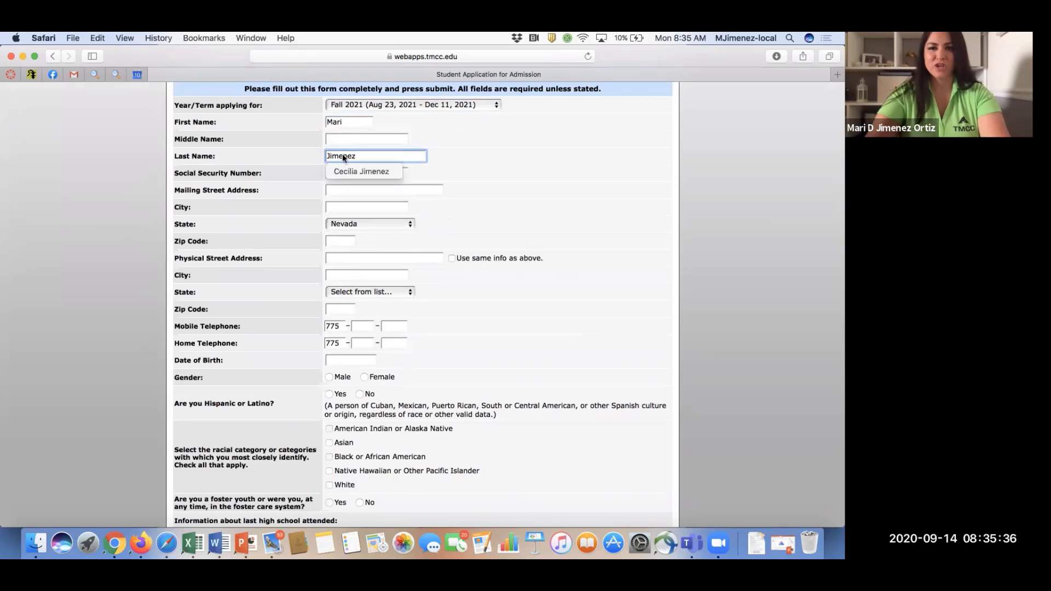
{"action": "left_click", "coordinate": [294, 181]}
{"action": "left_click", "coordinate": [342, 174]}
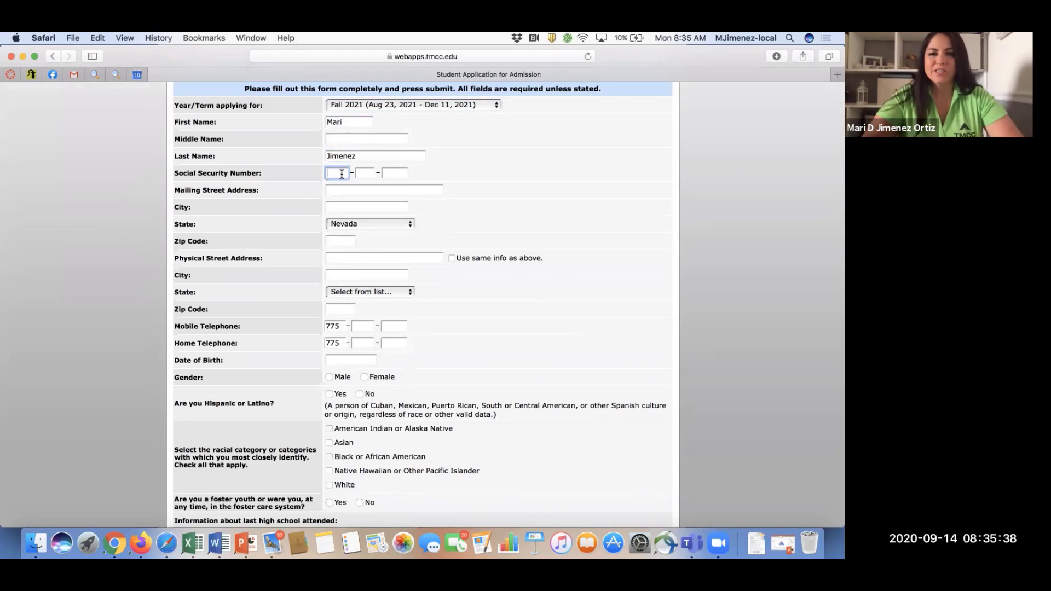
{"action": "type", "text": "1"}
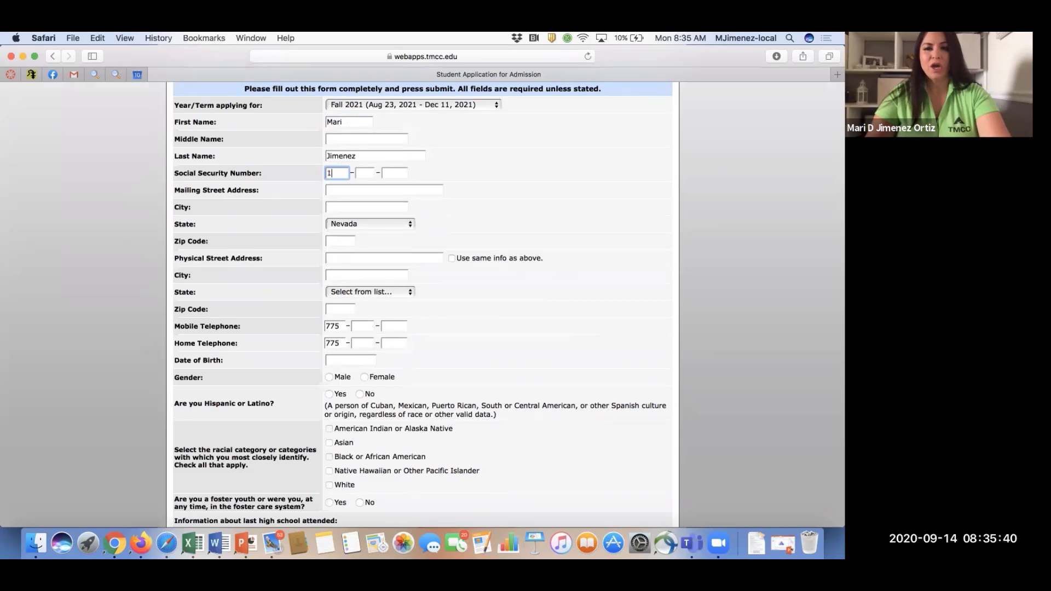
{"action": "type", "text": "111111111"}
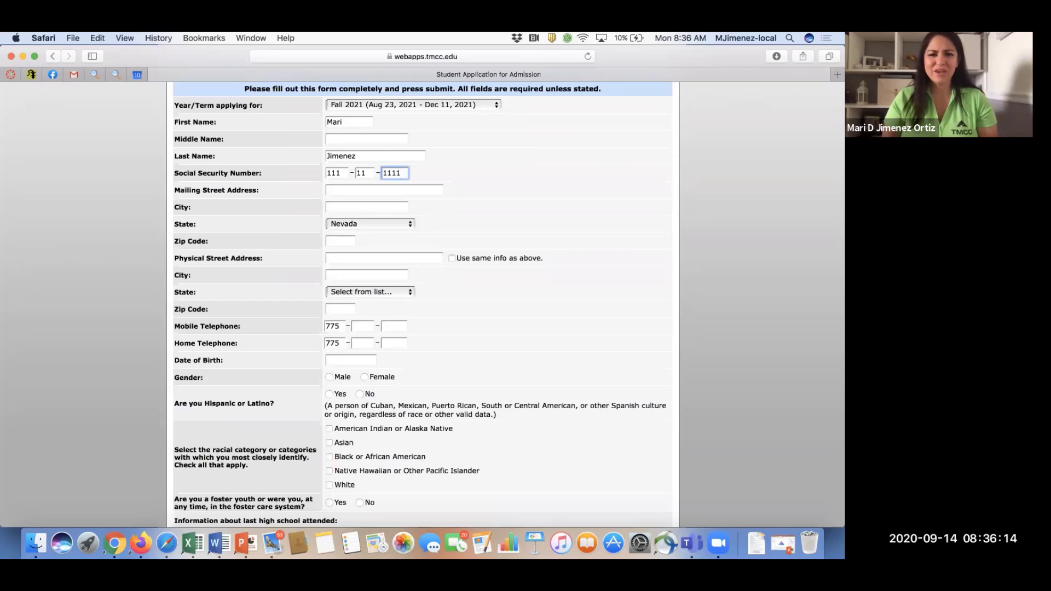
Enter the mailing street address, city and zip code, and tick 'Use same info as above'.
{"action": "left_click", "coordinate": [330, 189]}
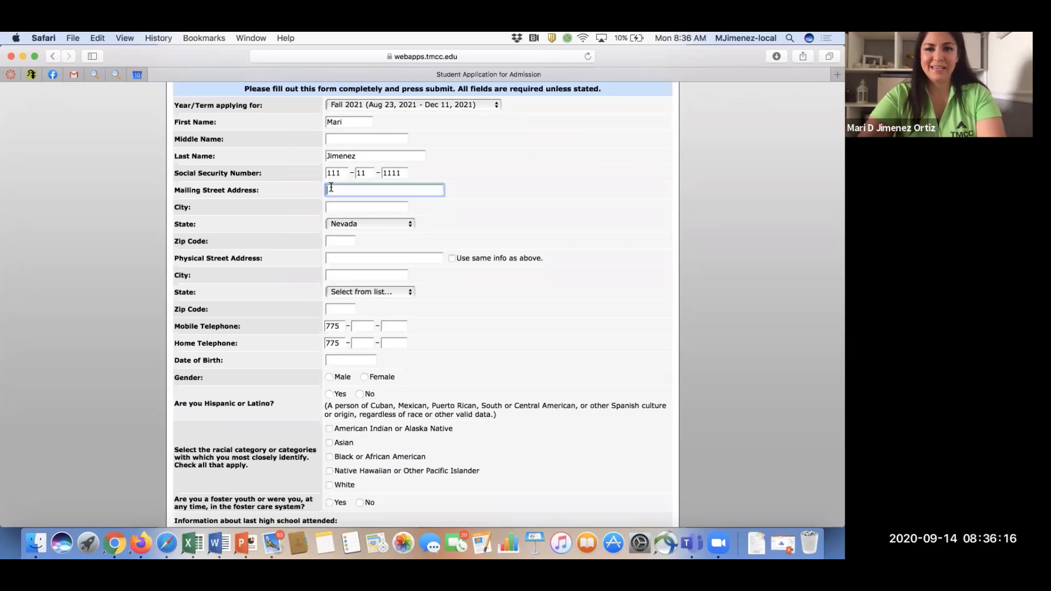
{"action": "type", "text": "7000 Da"}
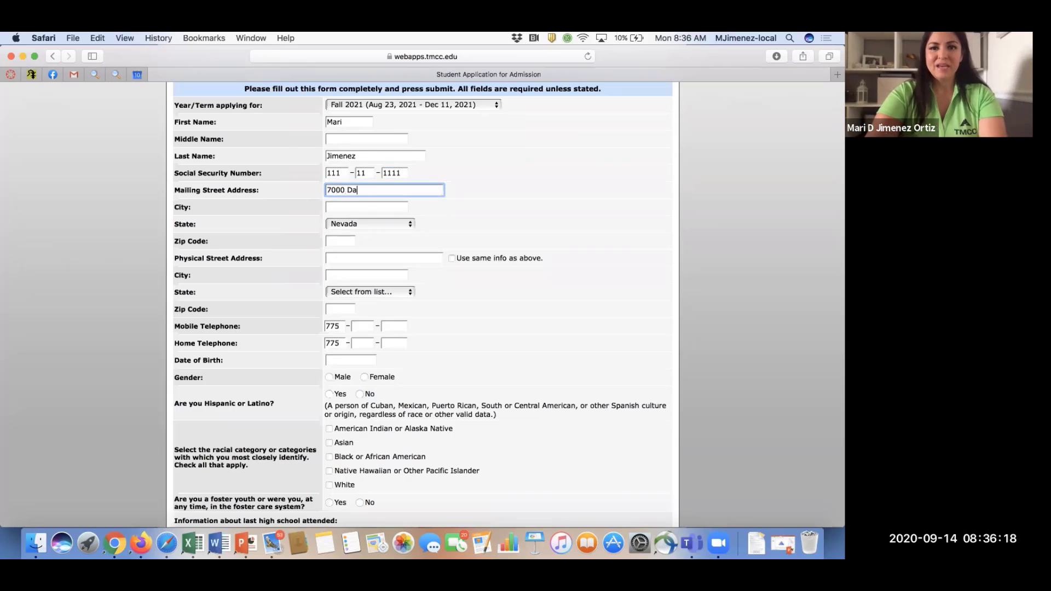
{"action": "type", "text": "ndini"}
{"action": "key", "text": "Tab"}
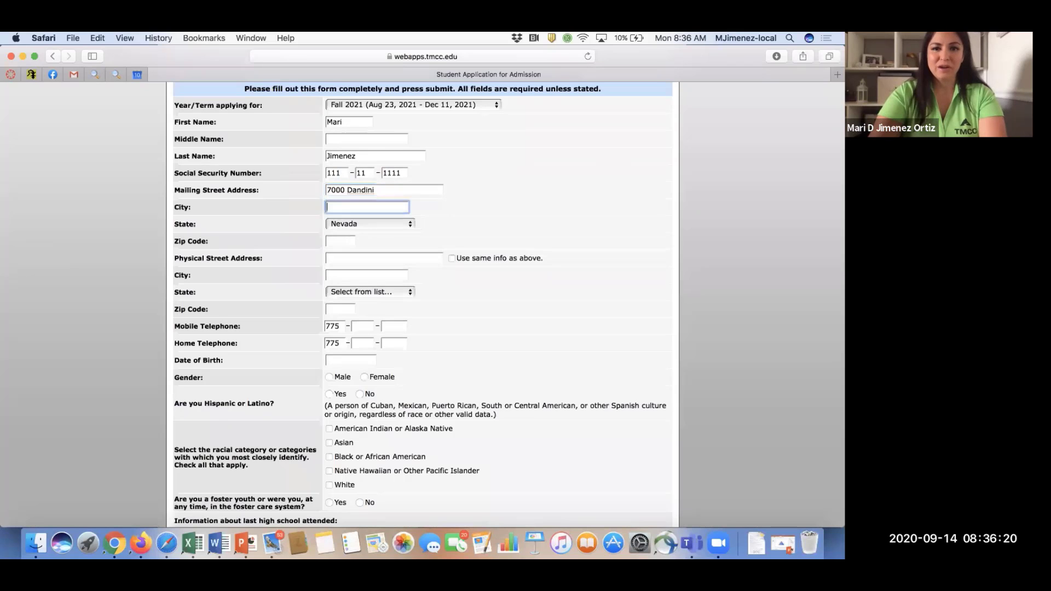
{"action": "type", "text": "Ren"}
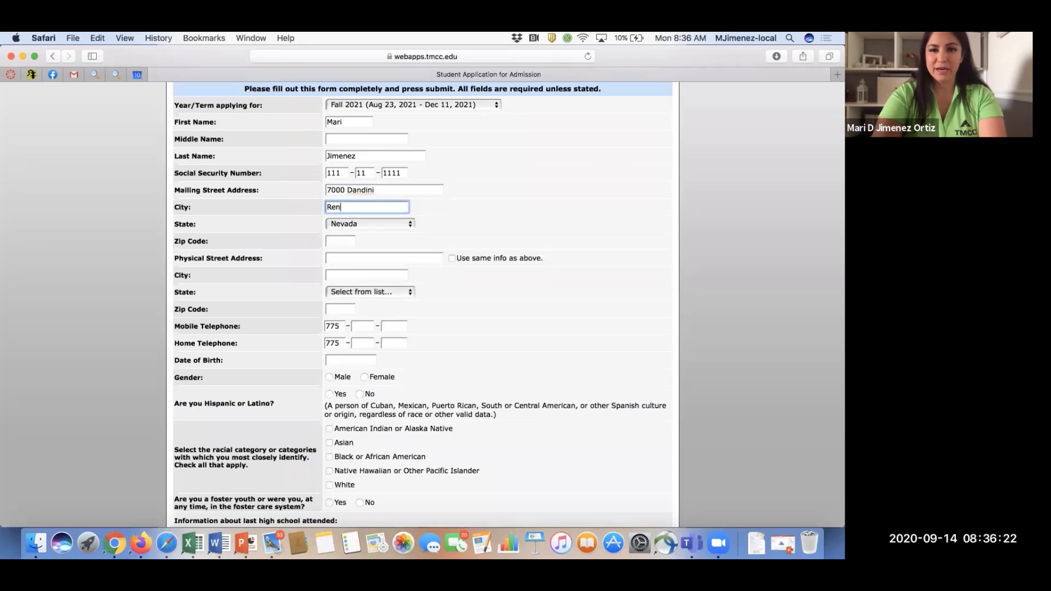
{"action": "type", "text": "poo"}
{"action": "key", "text": "Tab"}
{"action": "key", "text": "Tab"}
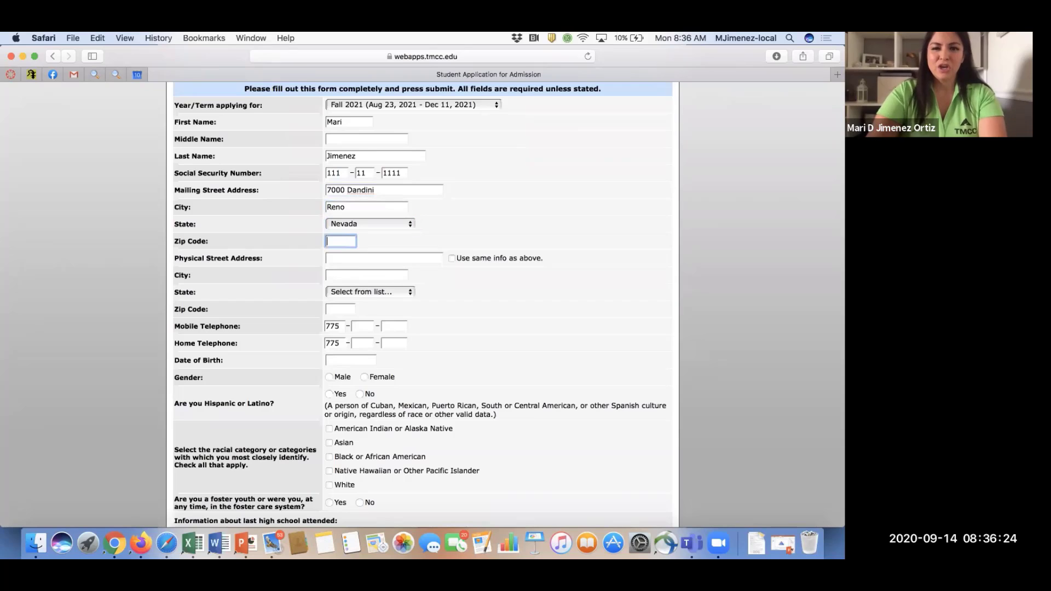
{"action": "type", "text": "89506"}
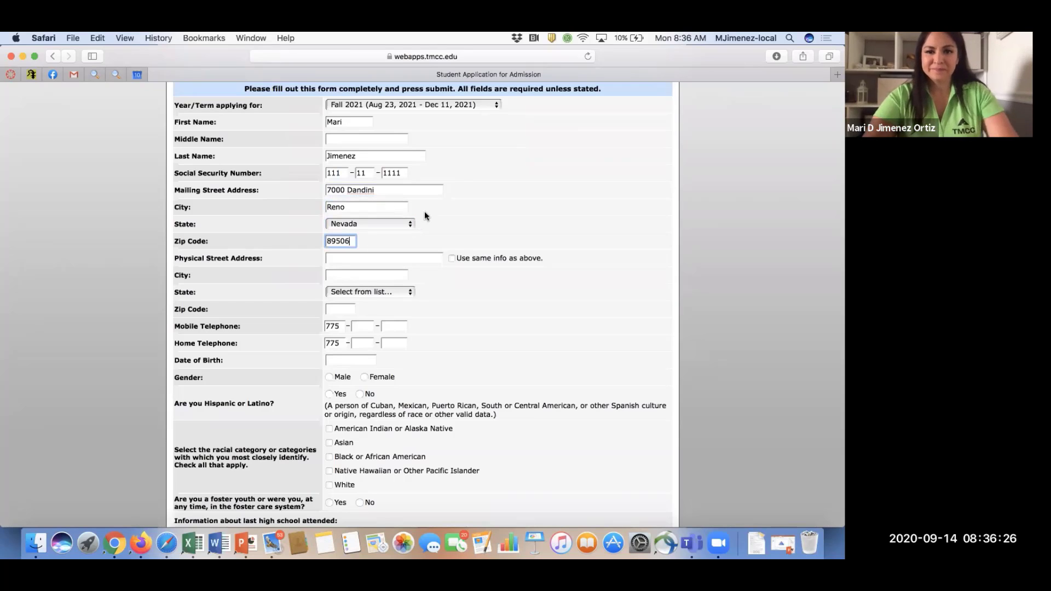
{"action": "left_click", "coordinate": [450, 258]}
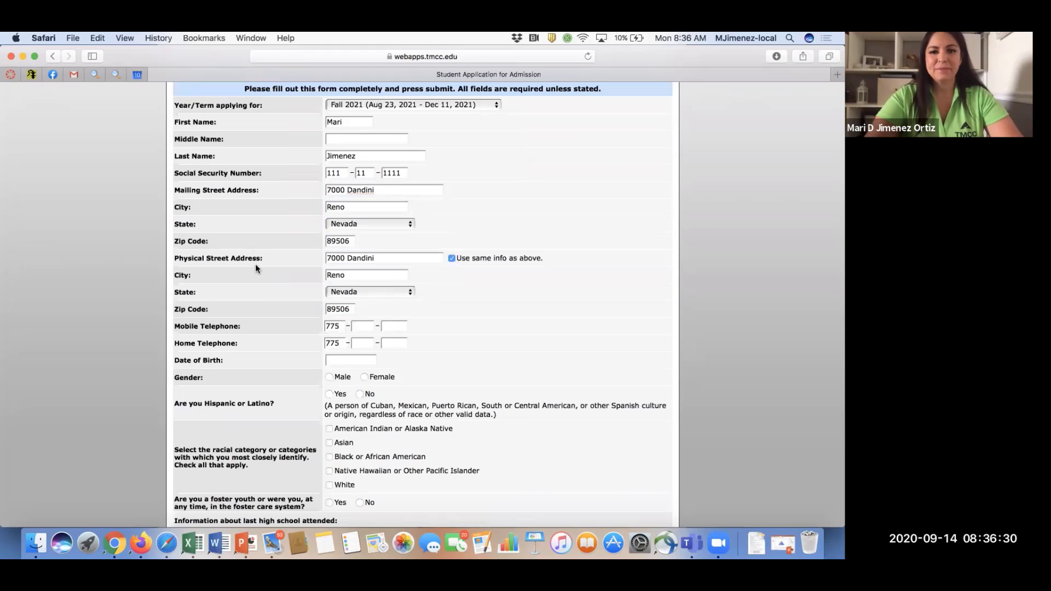
{"action": "scroll", "coordinate": [463, 263], "scroll_direction": "down", "scroll_amount": 4}
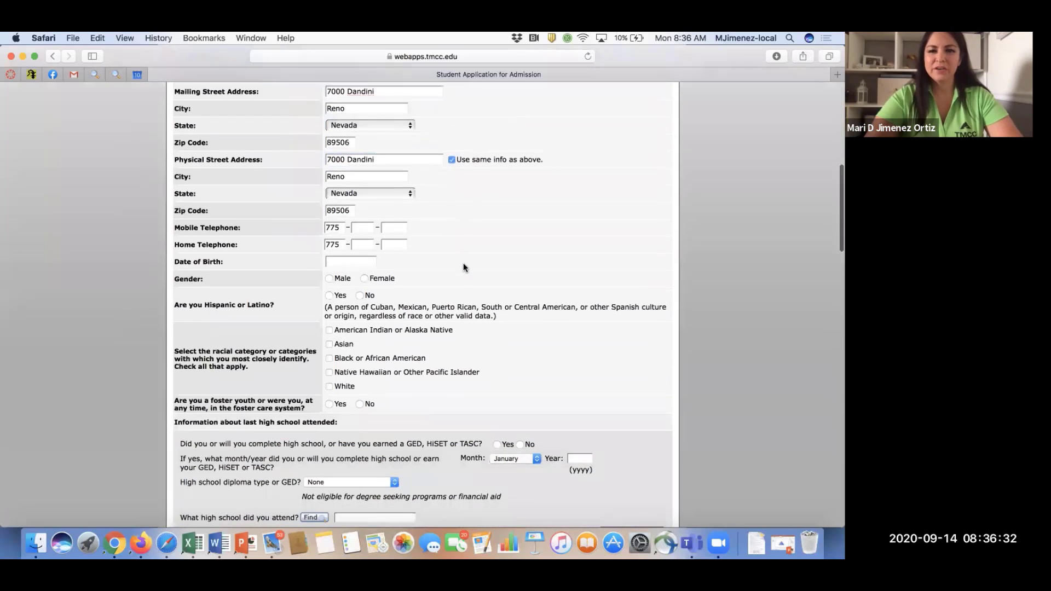
Enter the applicant's mobile telephone number.
{"action": "scroll", "coordinate": [463, 262], "scroll_direction": "down", "scroll_amount": 3}
{"action": "left_click", "coordinate": [363, 158]}
{"action": "type", "text": "3"}
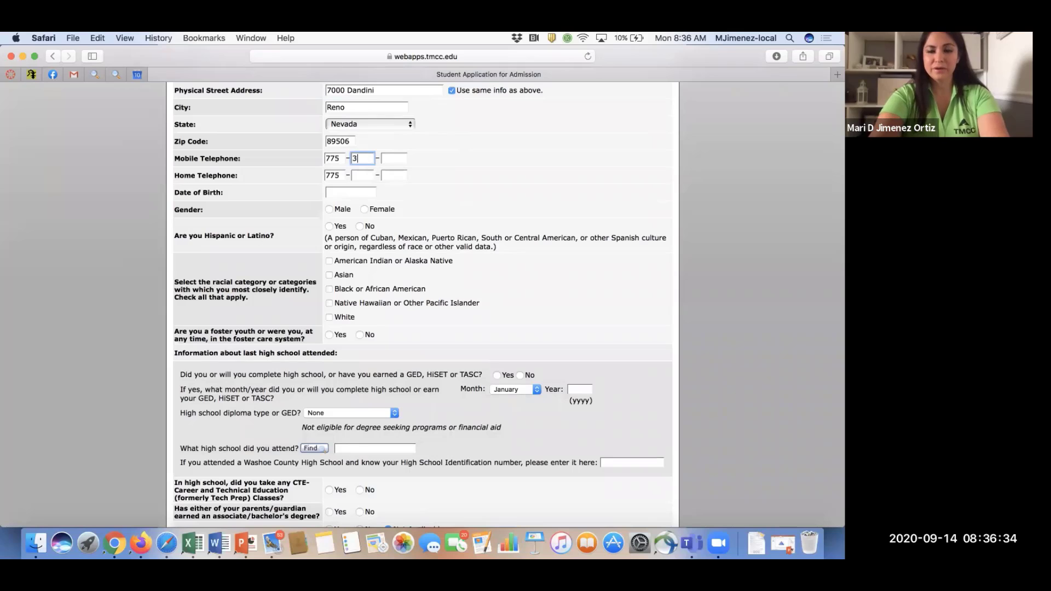
{"action": "type", "text": "37 - 56"}
{"action": "type", "text": "01"}
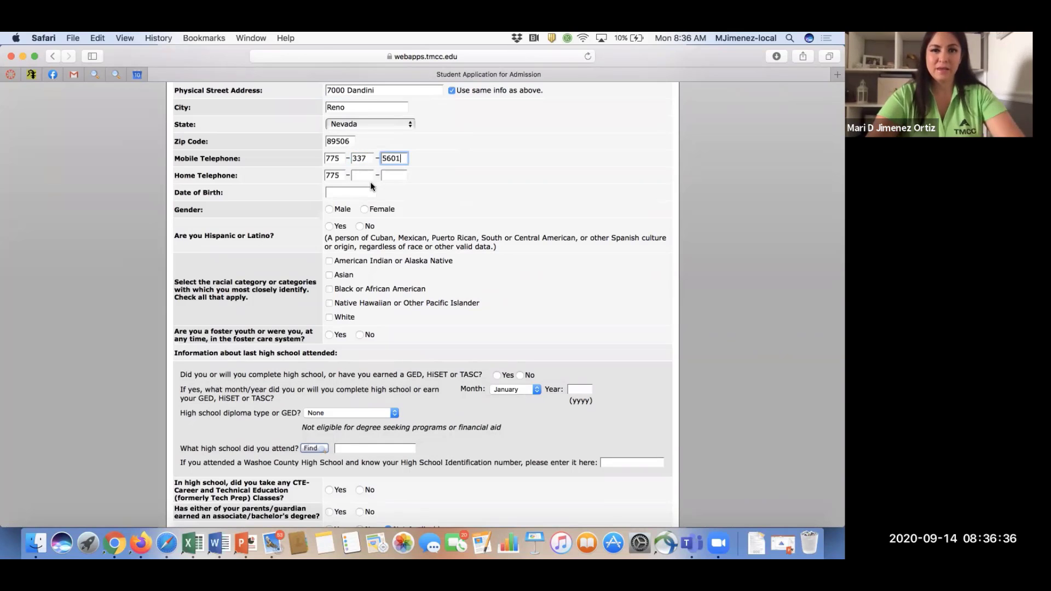
Set the date of birth to 01/02/2001, correcting the mistyped 12/14/2020.
{"action": "left_click", "coordinate": [355, 192]}
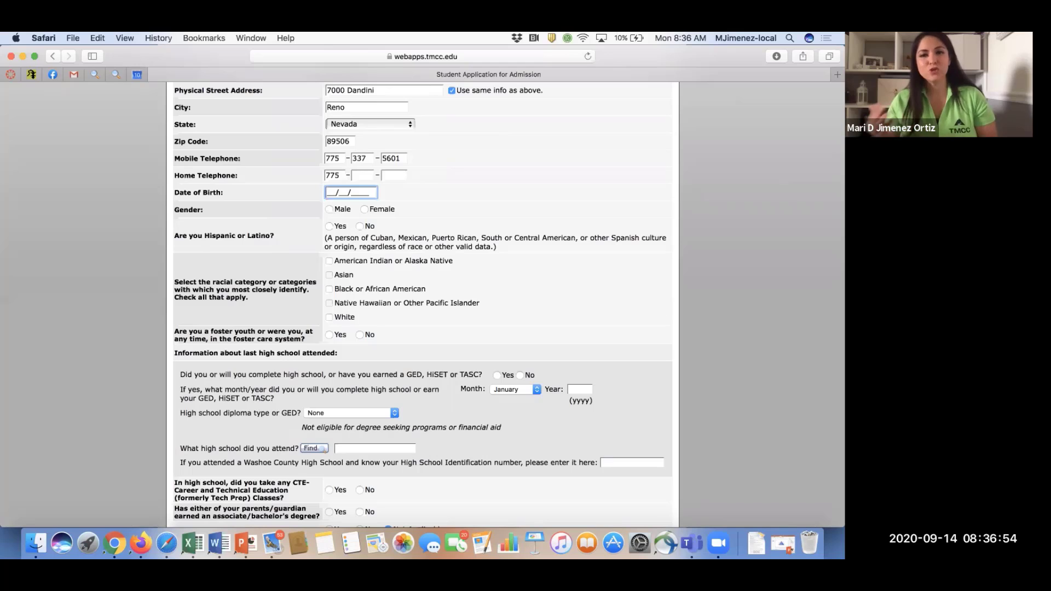
{"action": "type", "text": "1"}
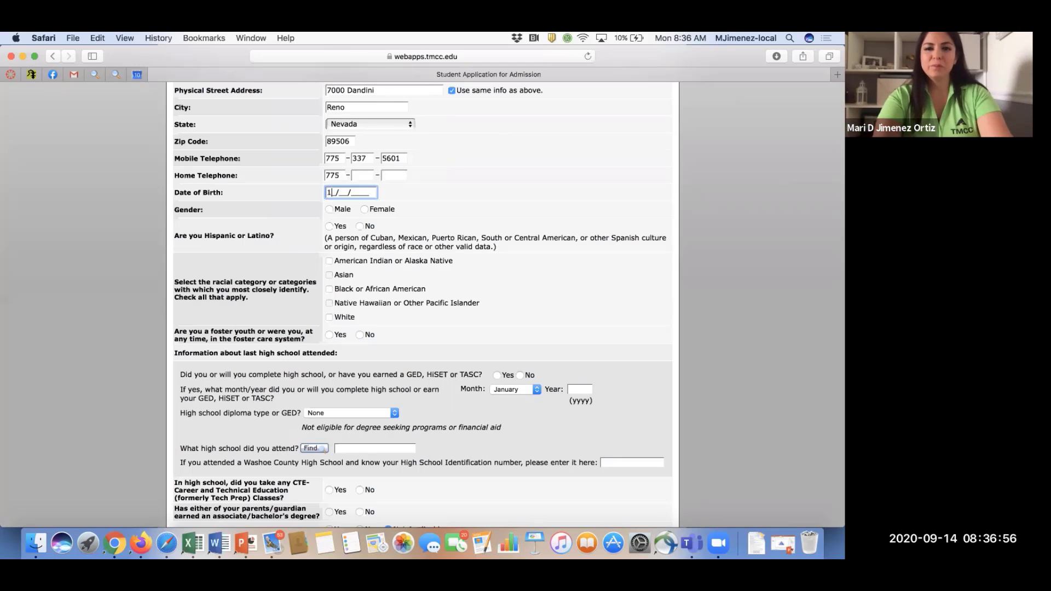
{"action": "type", "text": "2/14/2020"}
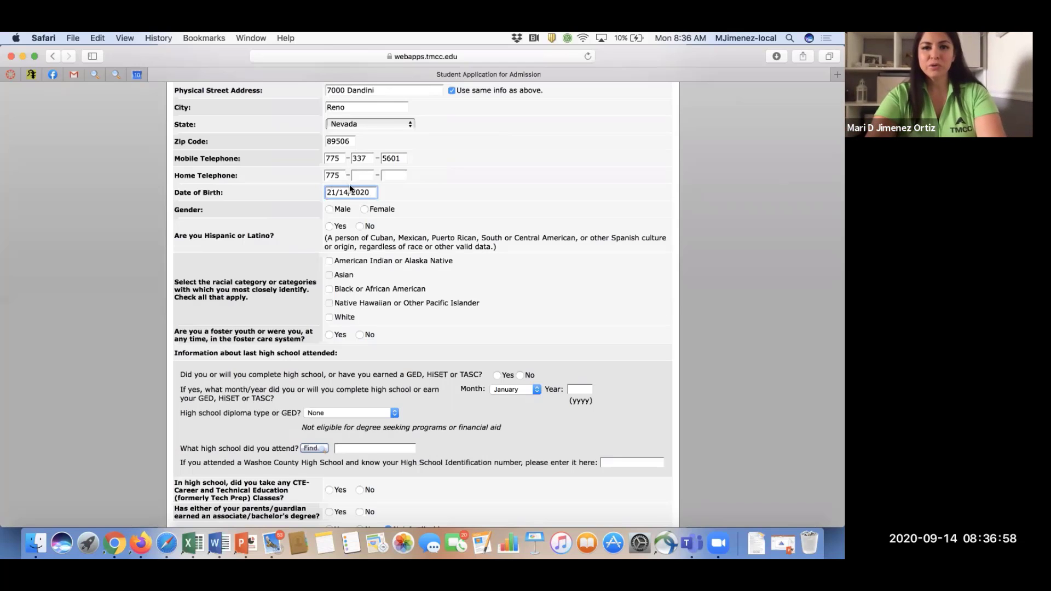
{"action": "left_click_drag", "start_coordinate": [374, 193], "coordinate": [310, 196]}
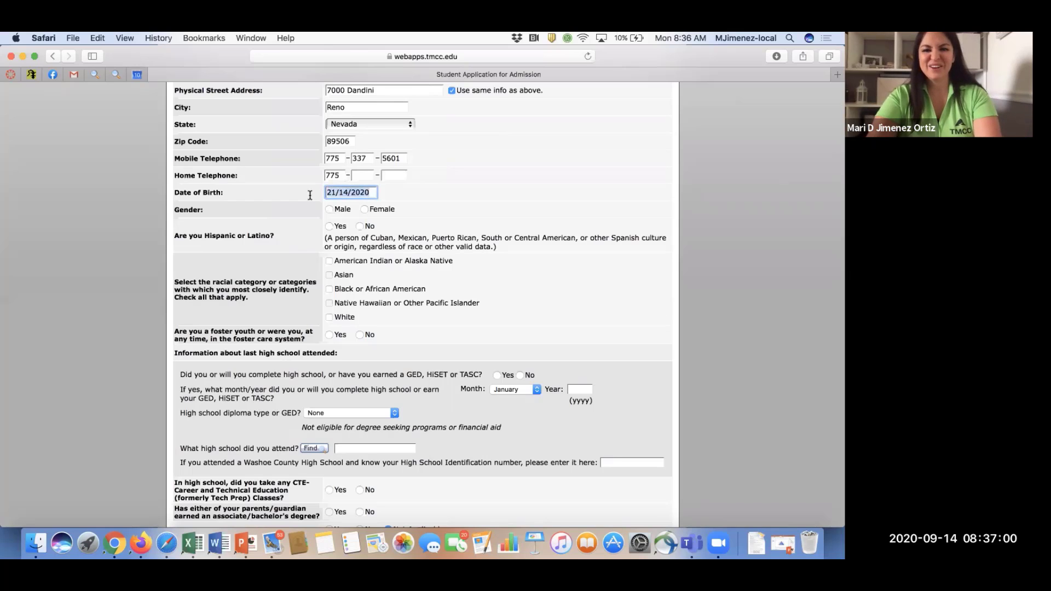
{"action": "left_click", "coordinate": [328, 192]}
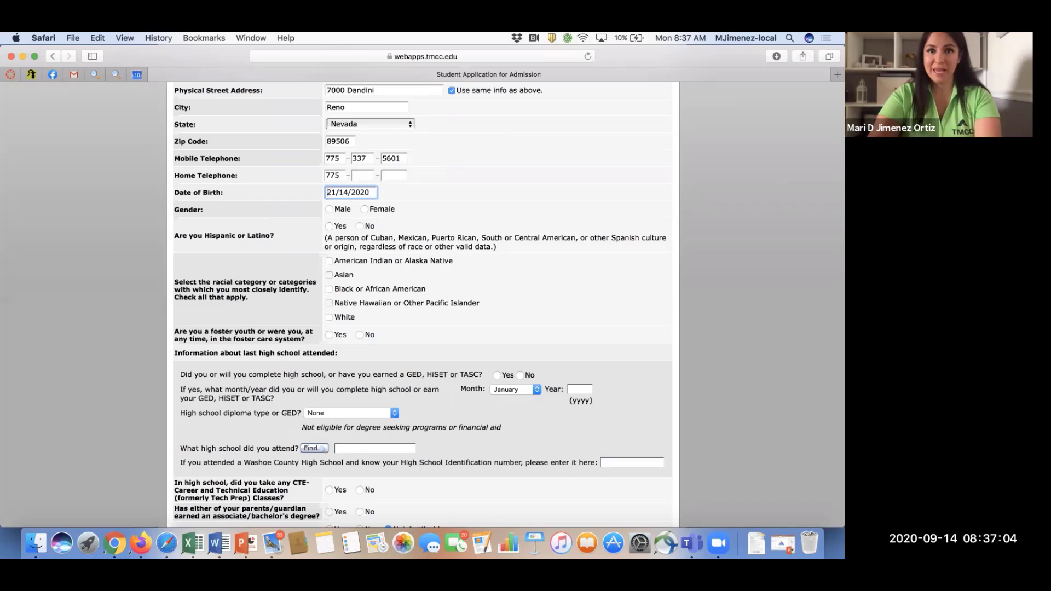
{"action": "key", "text": "Delete"}
{"action": "type", "text": "01/"}
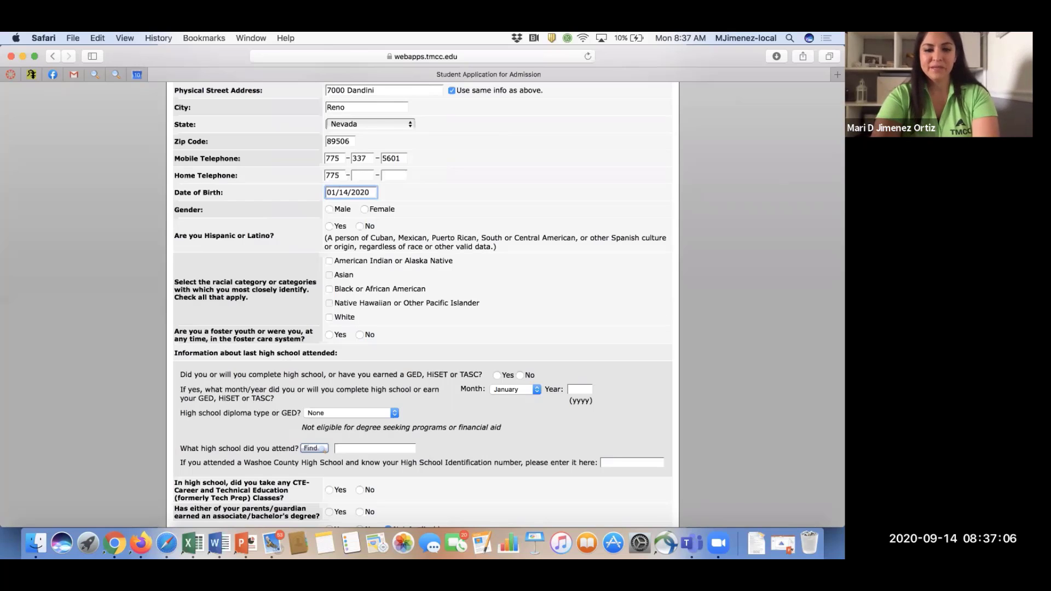
{"action": "type", "text": "02"}
{"action": "key", "text": "Delete"}
{"action": "key", "text": "Delete"}
{"action": "key", "text": "Delete"}
{"action": "type", "text": "001"}
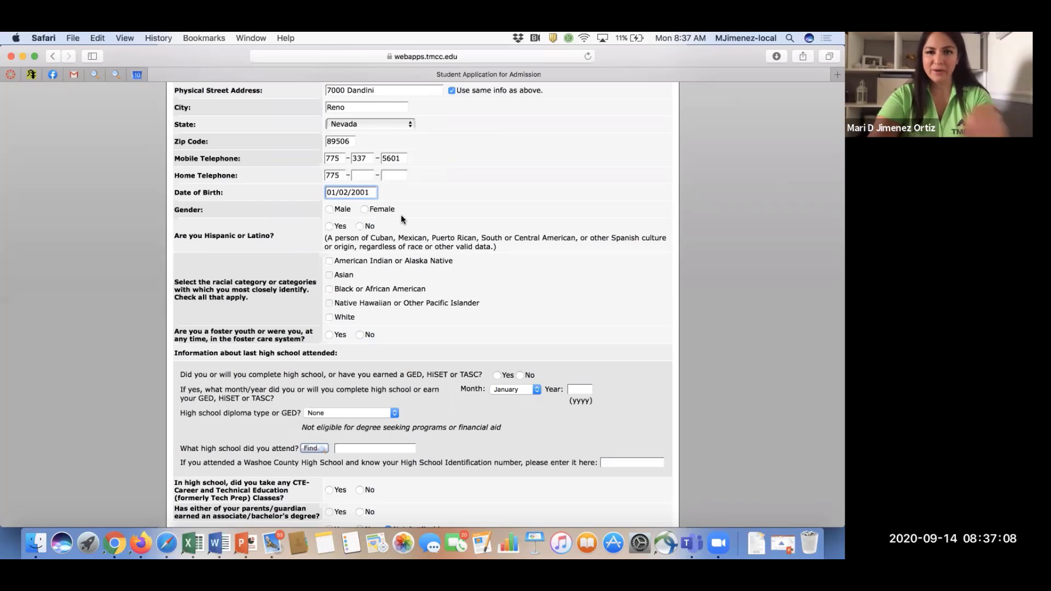
{"action": "left_click", "coordinate": [403, 221]}
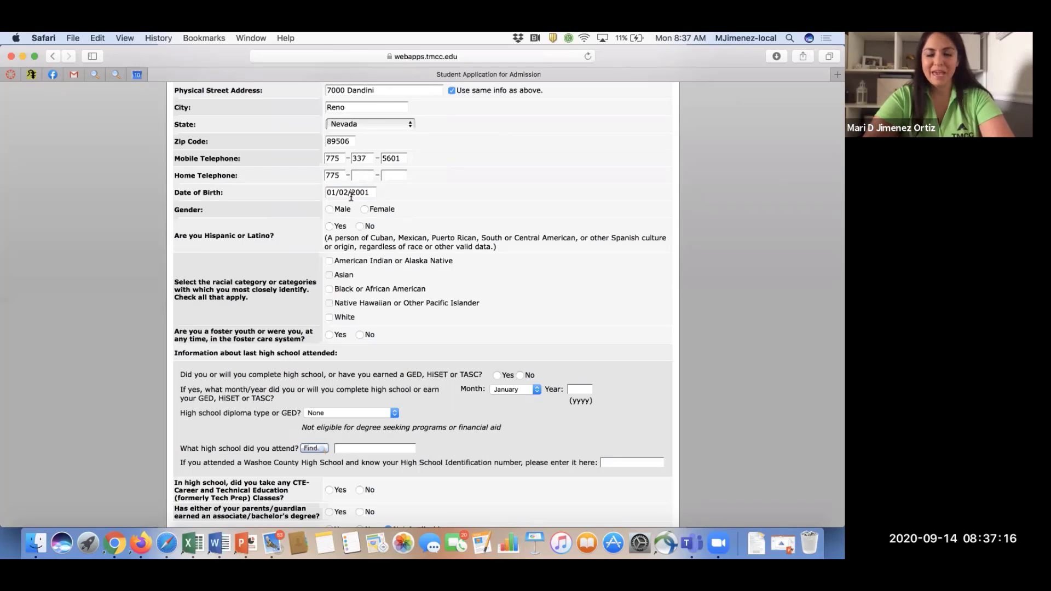
Mark gender as Female, race as White, and answer No to foster youth.
{"action": "scroll", "coordinate": [432, 202], "scroll_direction": "down", "scroll_amount": 3}
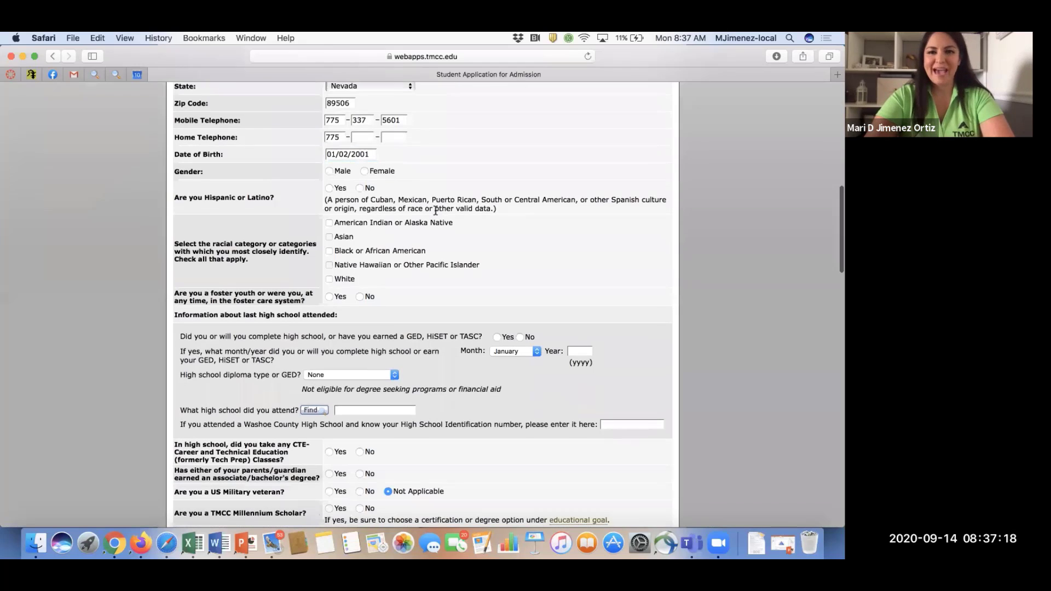
{"action": "scroll", "coordinate": [383, 159], "scroll_direction": "down", "scroll_amount": 1}
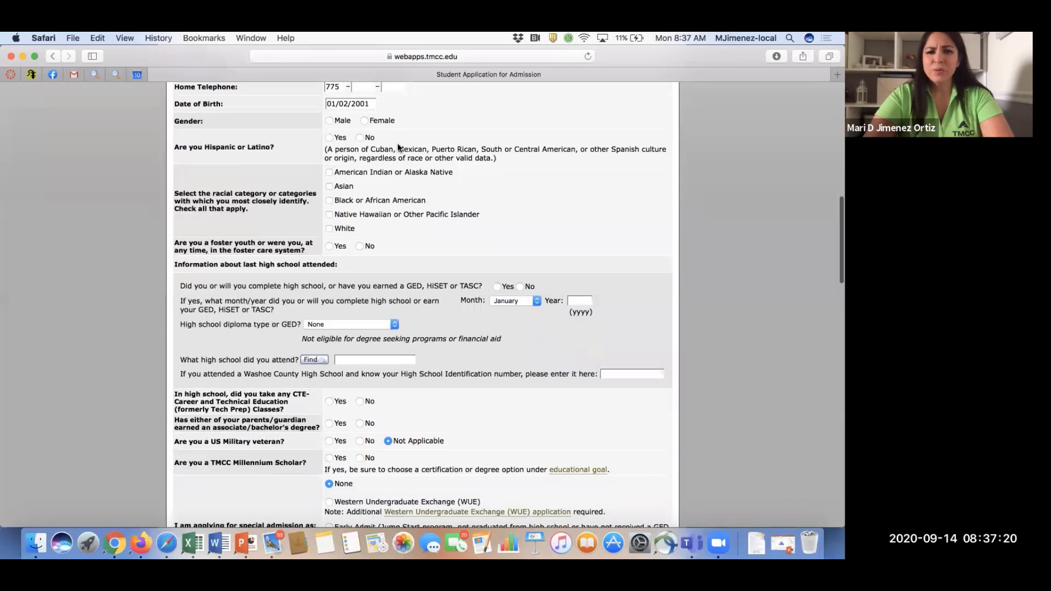
{"action": "left_click", "coordinate": [364, 121]}
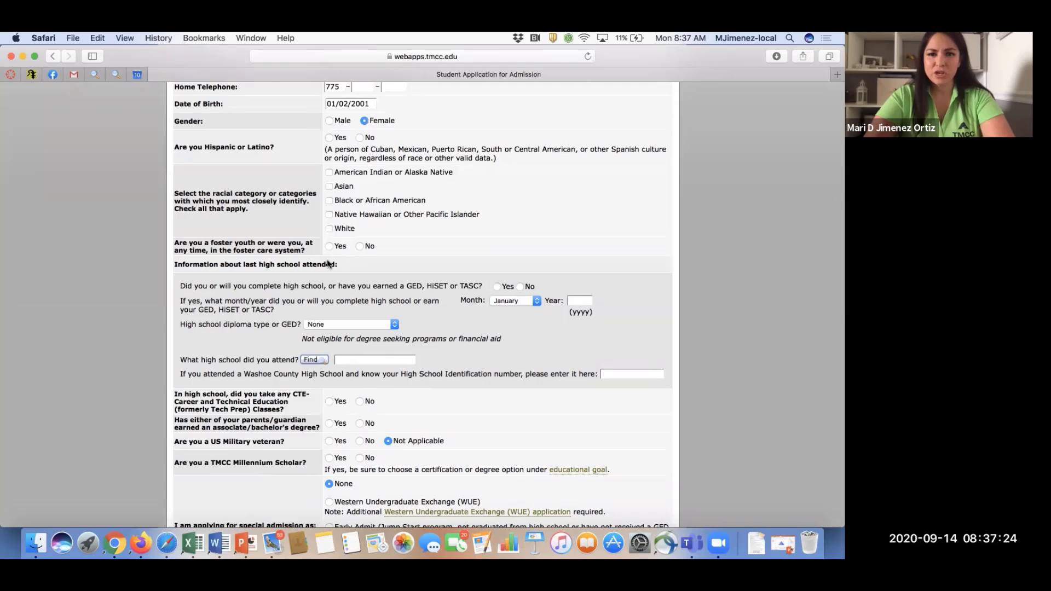
{"action": "left_click", "coordinate": [329, 228]}
{"action": "scroll", "coordinate": [342, 180], "scroll_direction": "down", "scroll_amount": 3}
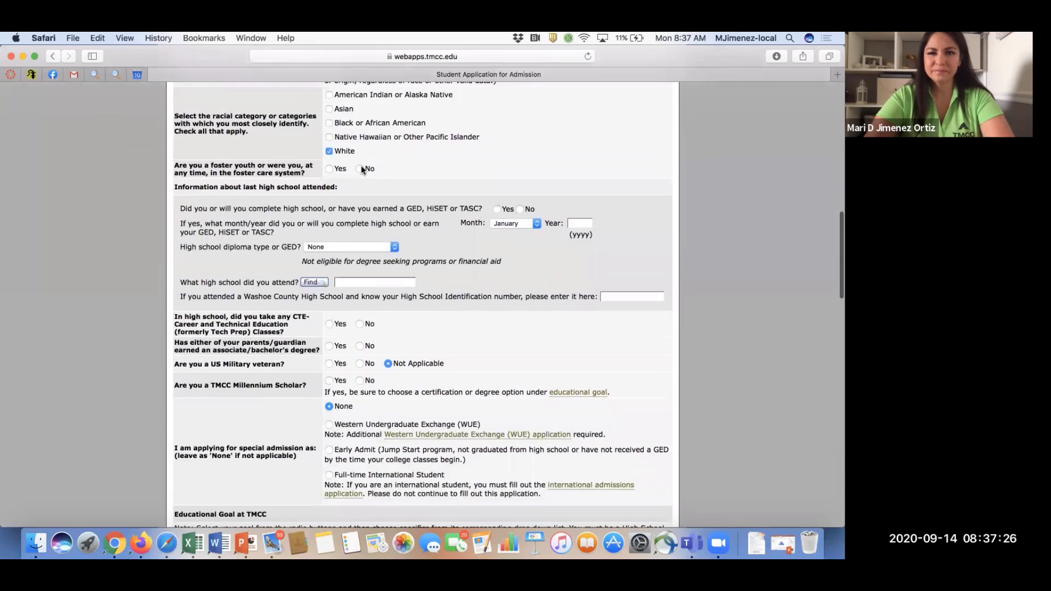
{"action": "left_click", "coordinate": [359, 166]}
{"action": "scroll", "coordinate": [359, 166], "scroll_direction": "down", "scroll_amount": 2}
{"action": "scroll", "coordinate": [359, 166], "scroll_direction": "down", "scroll_amount": 1}
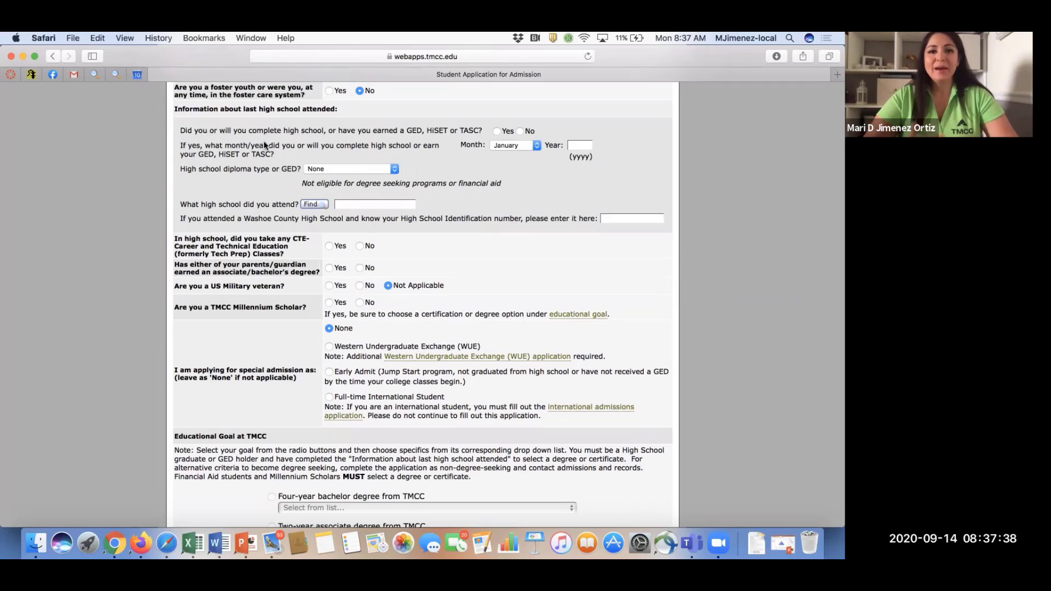
Answer Yes to completing high school, in June 2021, with an Honors Diploma.
{"action": "left_click", "coordinate": [496, 131]}
{"action": "left_click", "coordinate": [500, 144]}
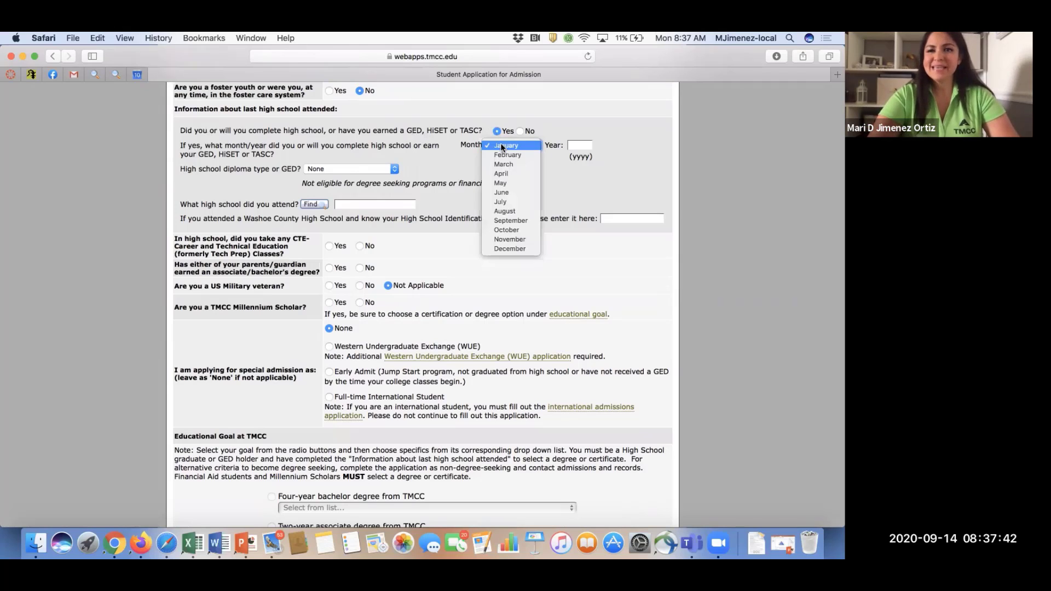
{"action": "left_click", "coordinate": [509, 192]}
{"action": "left_click", "coordinate": [578, 145]}
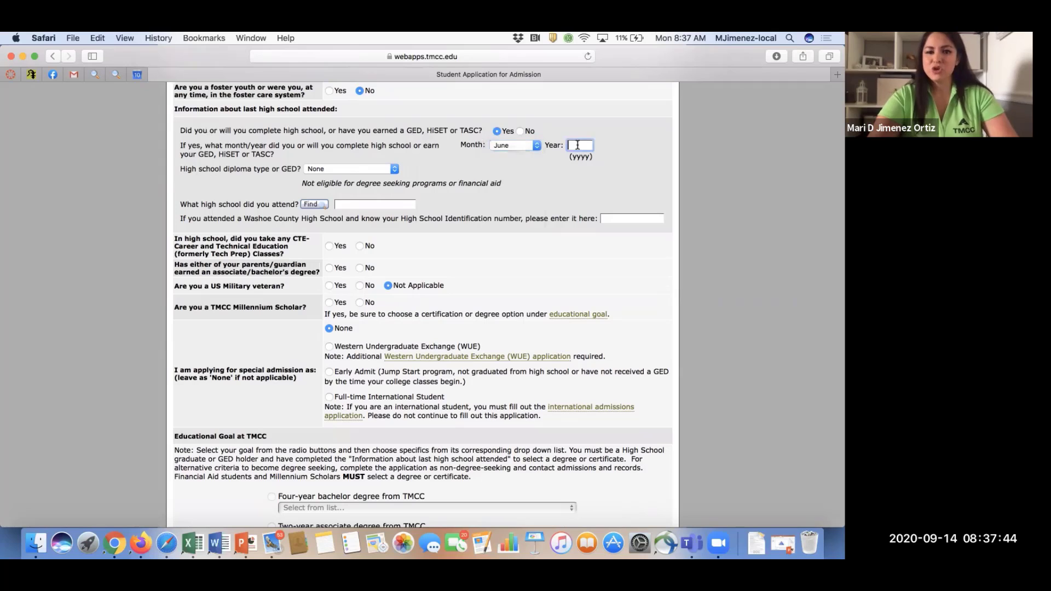
{"action": "type", "text": "2021"}
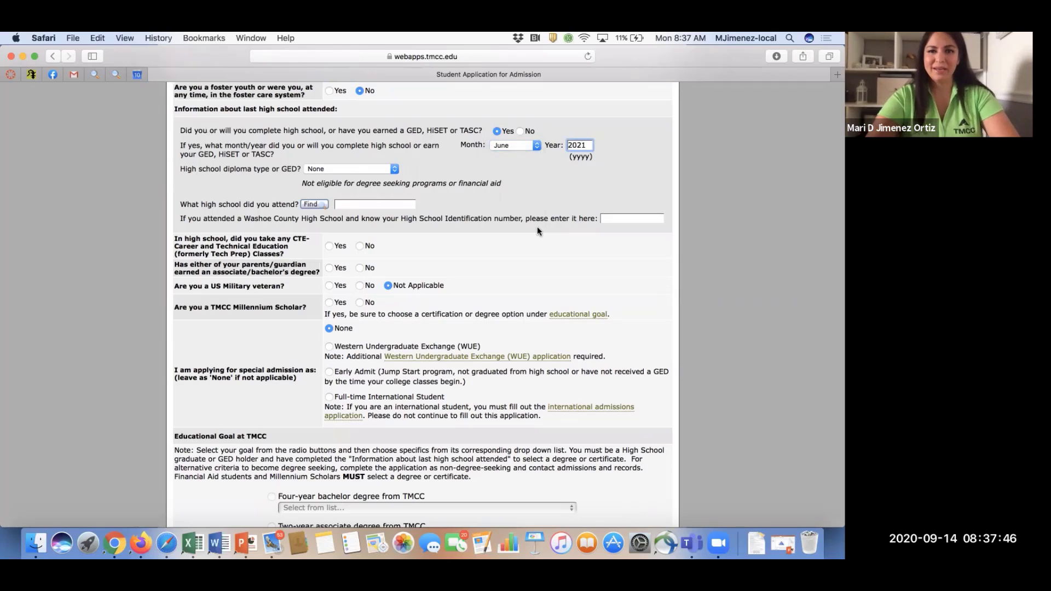
{"action": "scroll", "coordinate": [361, 164], "scroll_direction": "down", "scroll_amount": 2}
{"action": "left_click", "coordinate": [337, 127]}
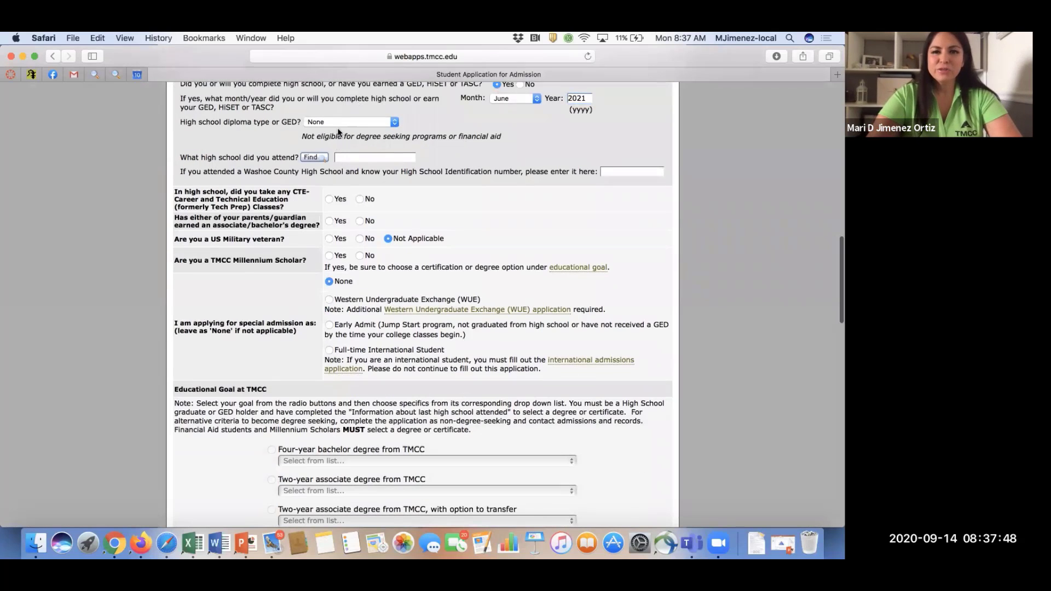
{"action": "left_click", "coordinate": [337, 126]}
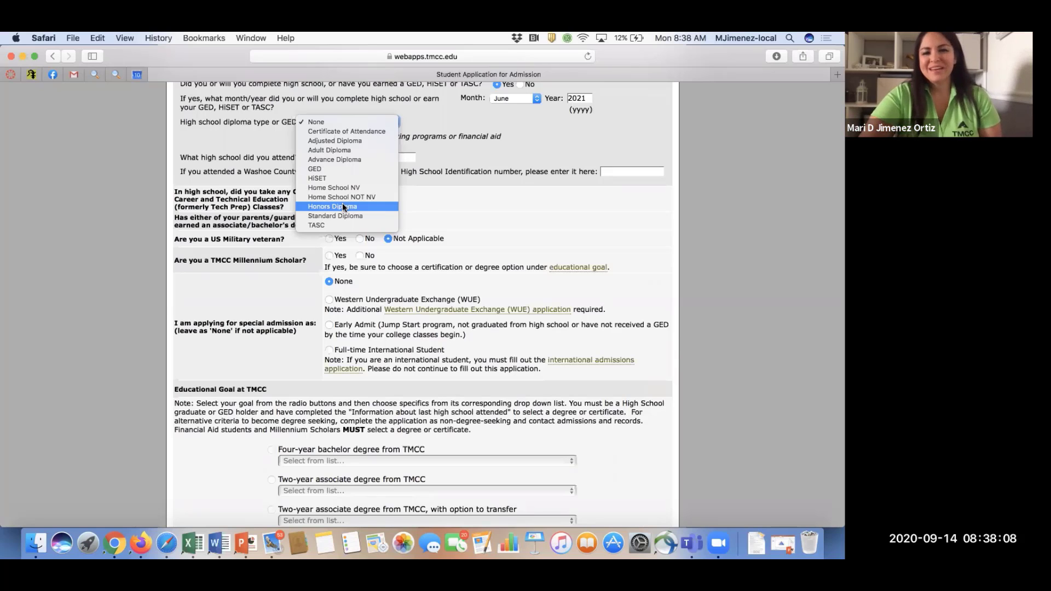
{"action": "left_click", "coordinate": [343, 206]}
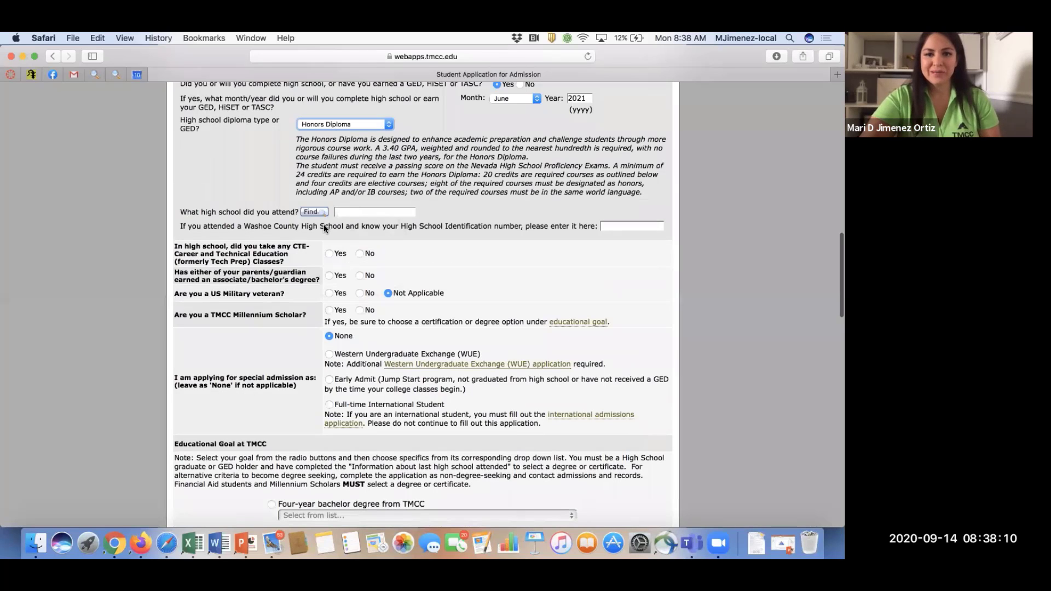
{"action": "scroll", "coordinate": [323, 224], "scroll_direction": "down", "scroll_amount": 2}
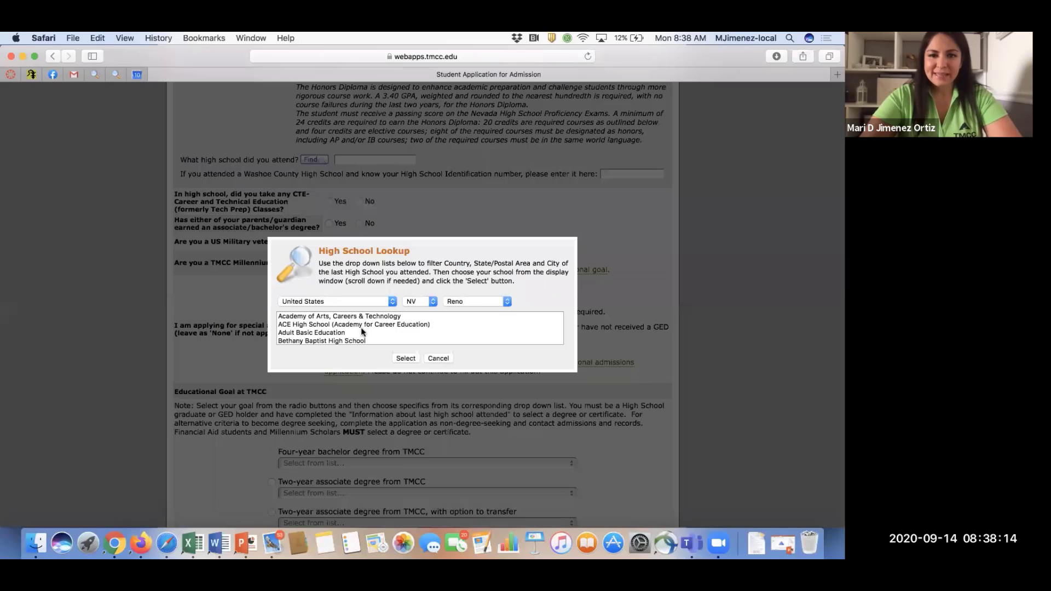
Select Academy of Arts, Careers & Technology in the High School Lookup, then go to the High School ID field.
{"action": "left_click", "coordinate": [360, 316]}
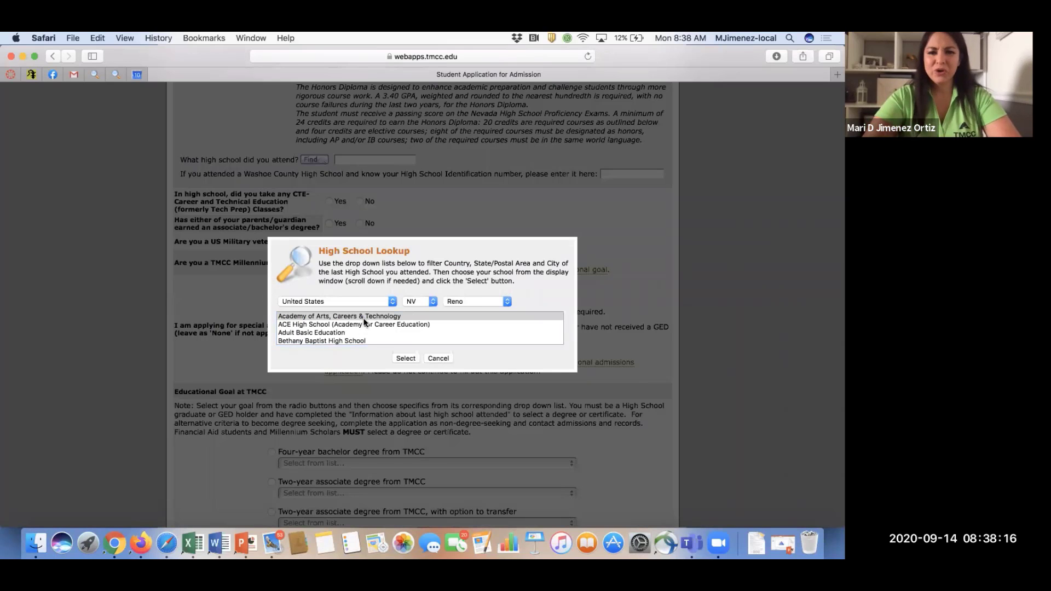
{"action": "left_click", "coordinate": [399, 357]}
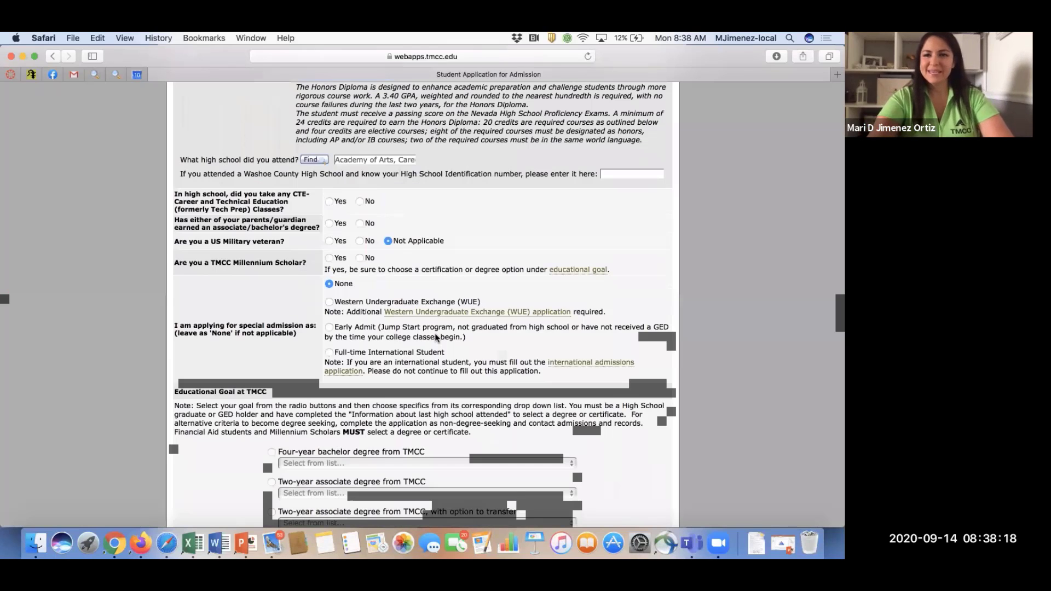
{"action": "scroll", "coordinate": [436, 337], "scroll_direction": "up", "scroll_amount": 2}
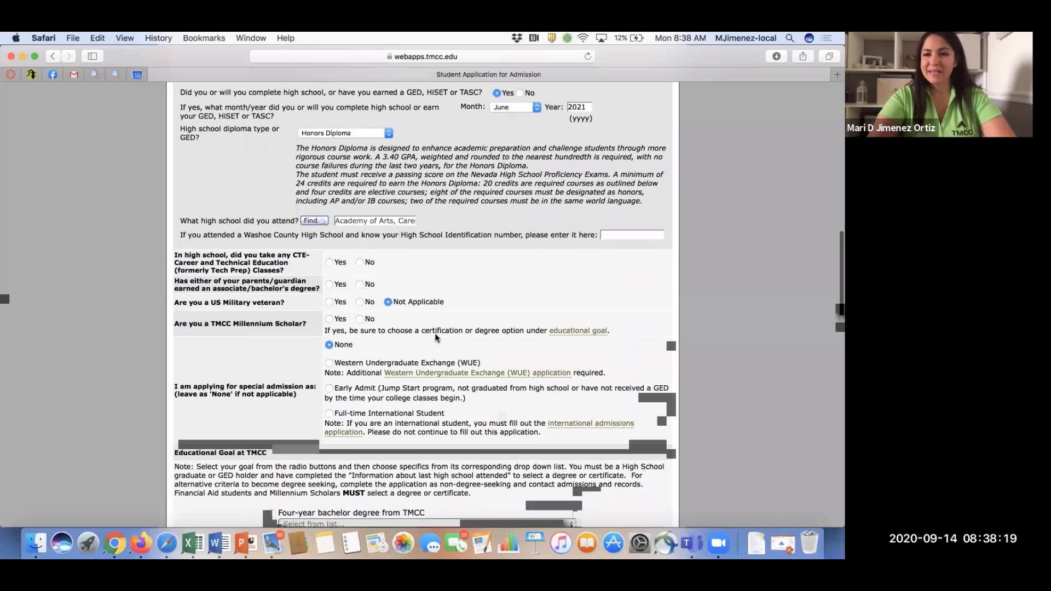
{"action": "left_click", "coordinate": [611, 234]}
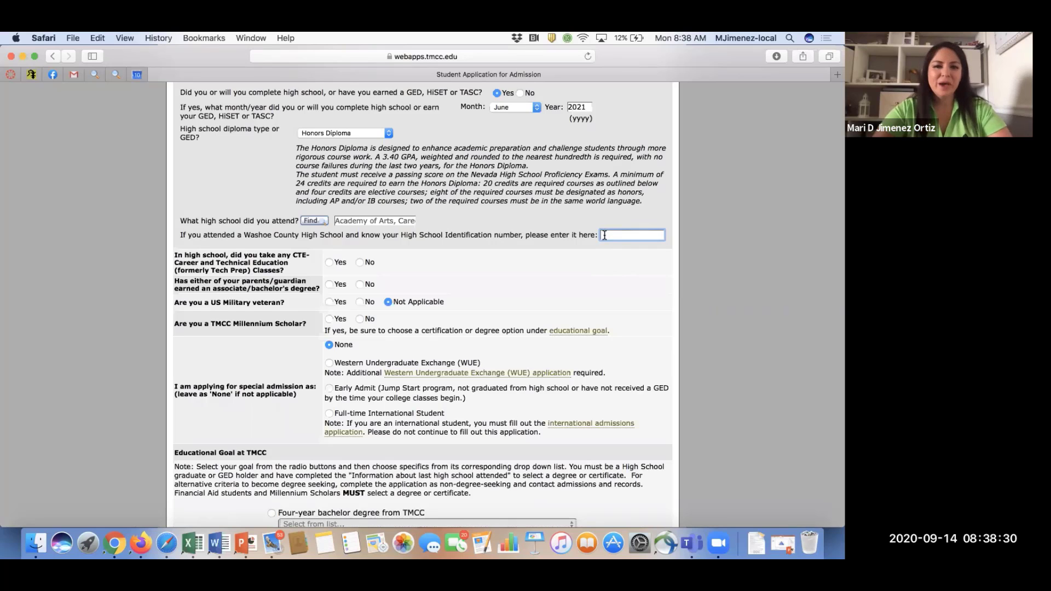
{"action": "scroll", "coordinate": [536, 332], "scroll_direction": "down", "scroll_amount": 2}
{"action": "scroll", "coordinate": [537, 331], "scroll_direction": "down", "scroll_amount": 3}
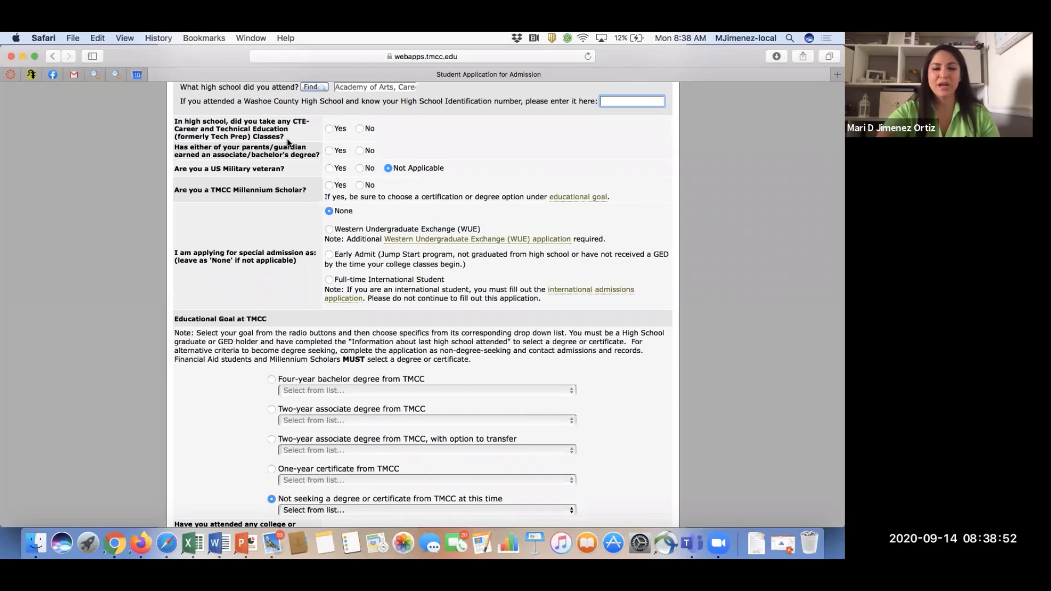
Answer No to CTE classes, parents' associate/bachelor degree, and military veteran.
{"action": "left_click", "coordinate": [329, 129]}
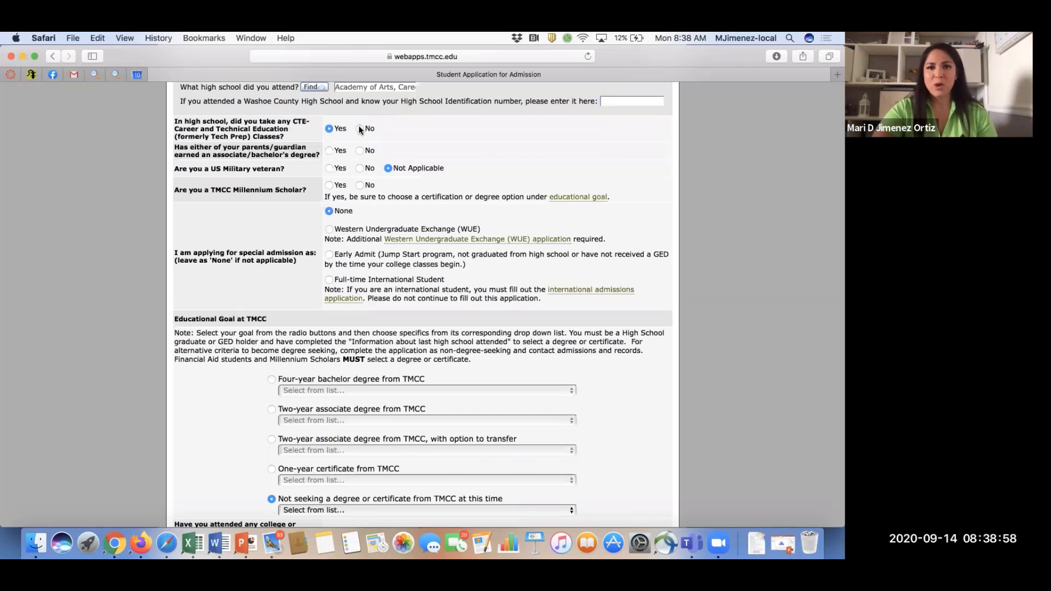
{"action": "left_click", "coordinate": [360, 129]}
{"action": "scroll", "coordinate": [309, 183], "scroll_direction": "down", "scroll_amount": 2}
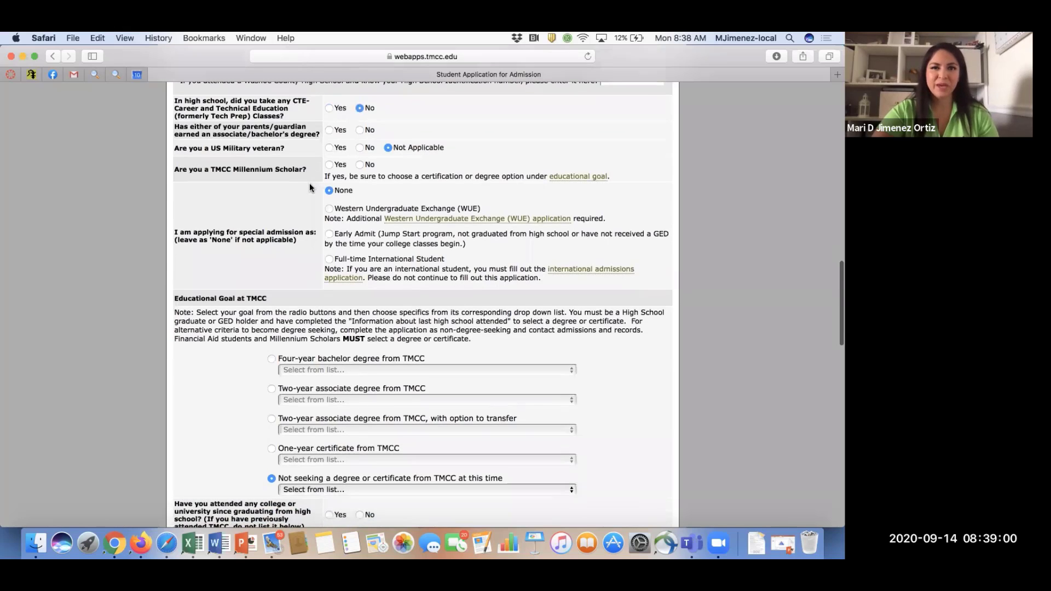
{"action": "left_click", "coordinate": [357, 123]}
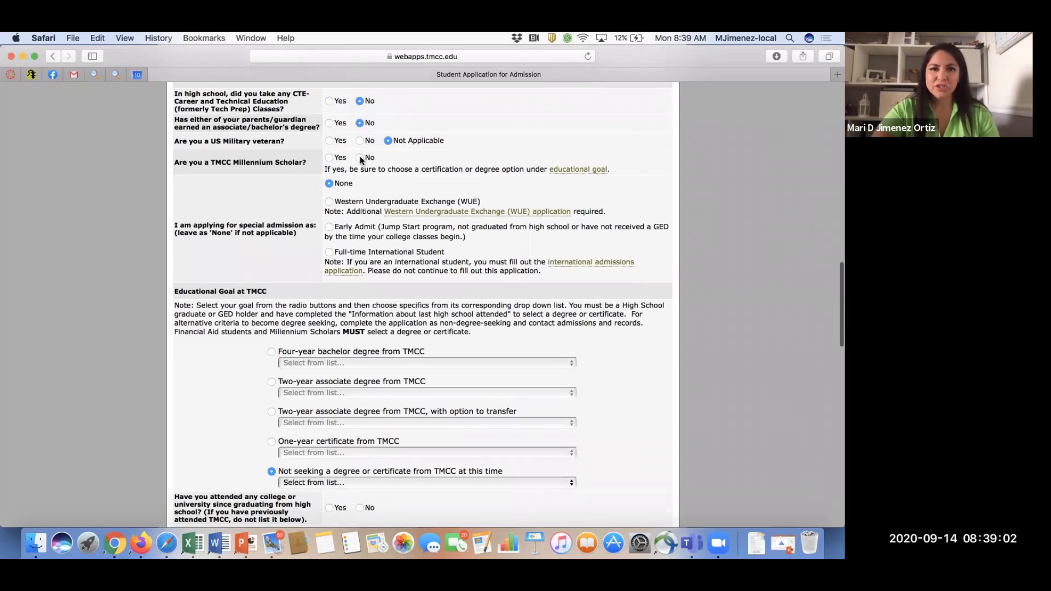
{"action": "left_click", "coordinate": [360, 141]}
{"action": "scroll", "coordinate": [360, 141], "scroll_direction": "down", "scroll_amount": 2}
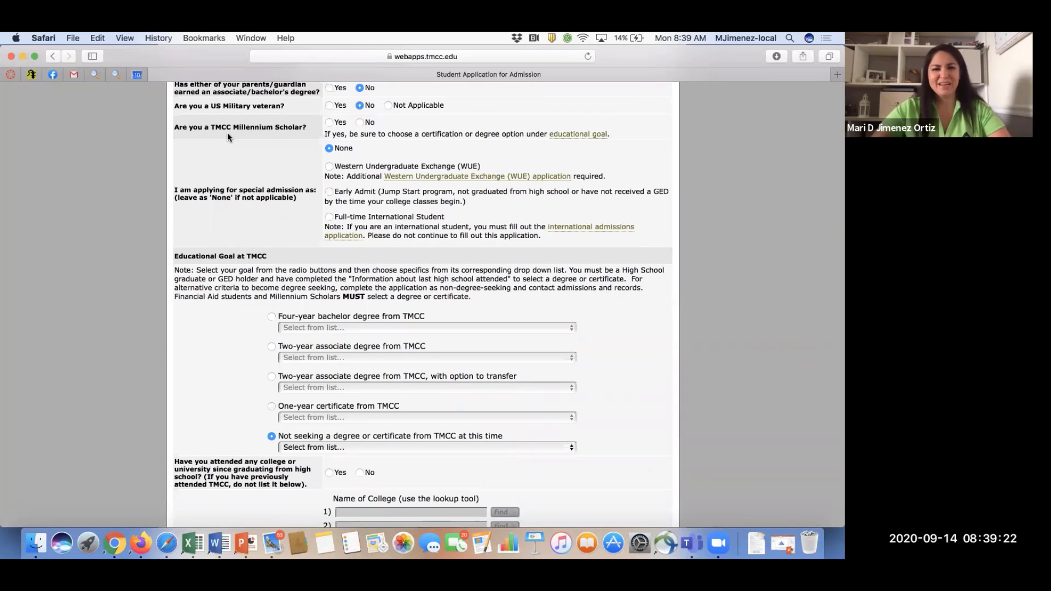
Answer Yes to being a Millennium Scholar and highlight the Early Admit description.
{"action": "left_click", "coordinate": [330, 123]}
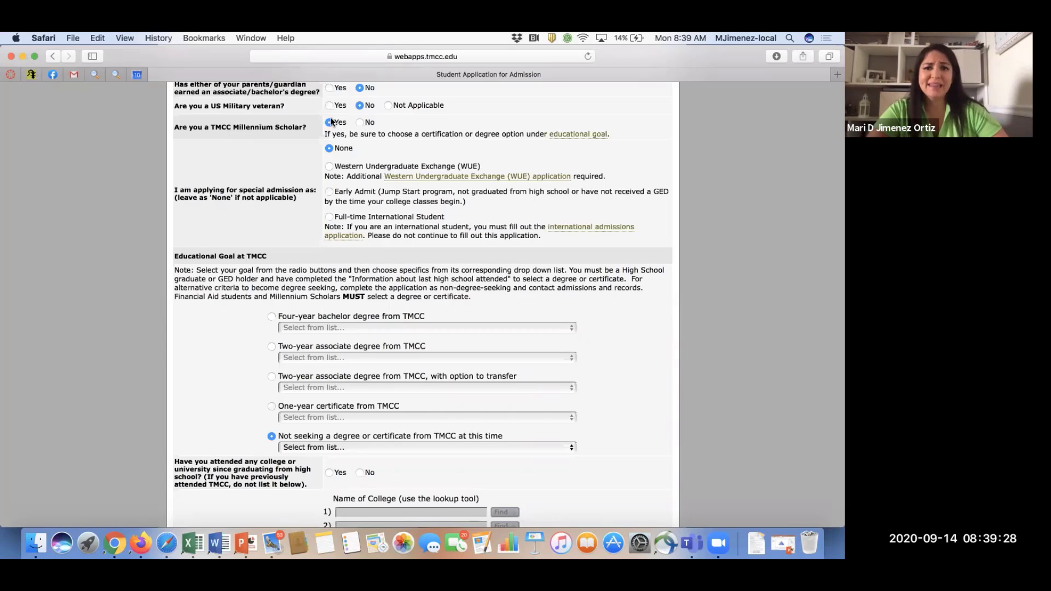
{"action": "scroll", "coordinate": [331, 122], "scroll_direction": "down", "scroll_amount": 2}
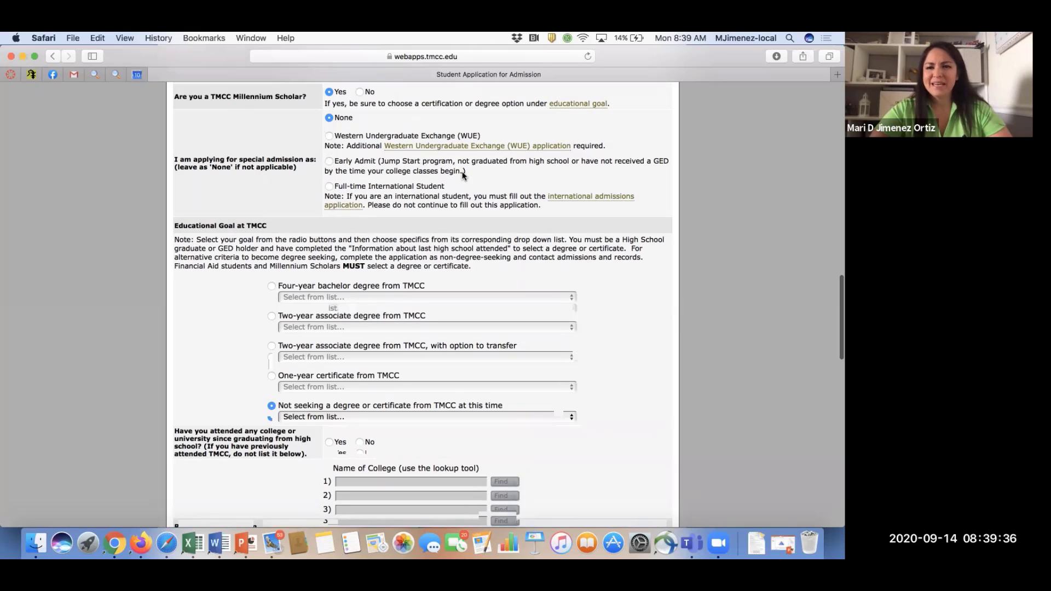
{"action": "left_click_drag", "start_coordinate": [466, 174], "coordinate": [340, 163]}
{"action": "left_click", "coordinate": [340, 163]}
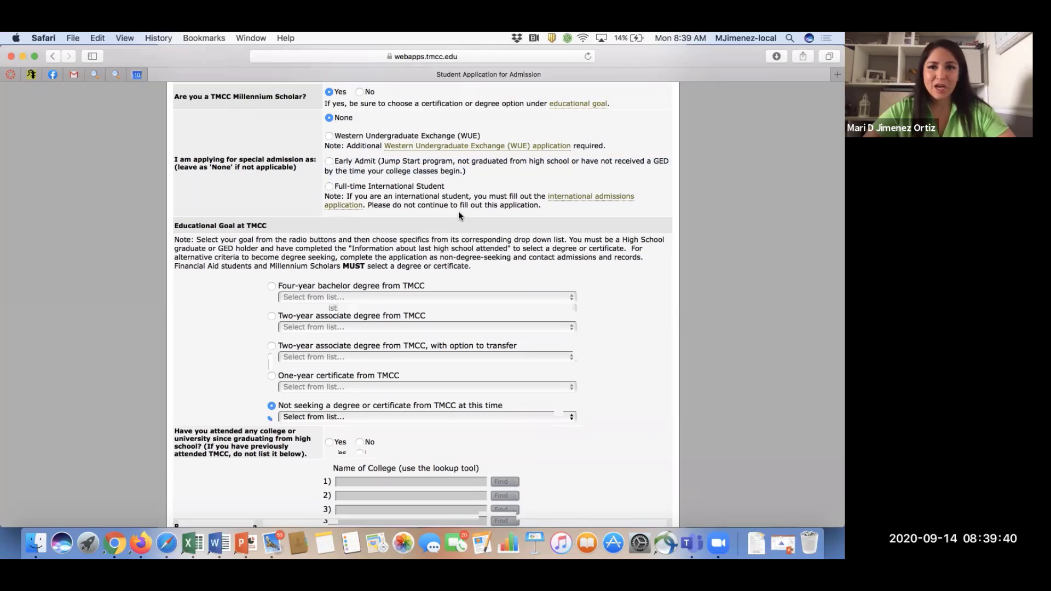
{"action": "scroll", "coordinate": [617, 291], "scroll_direction": "down", "scroll_amount": 3}
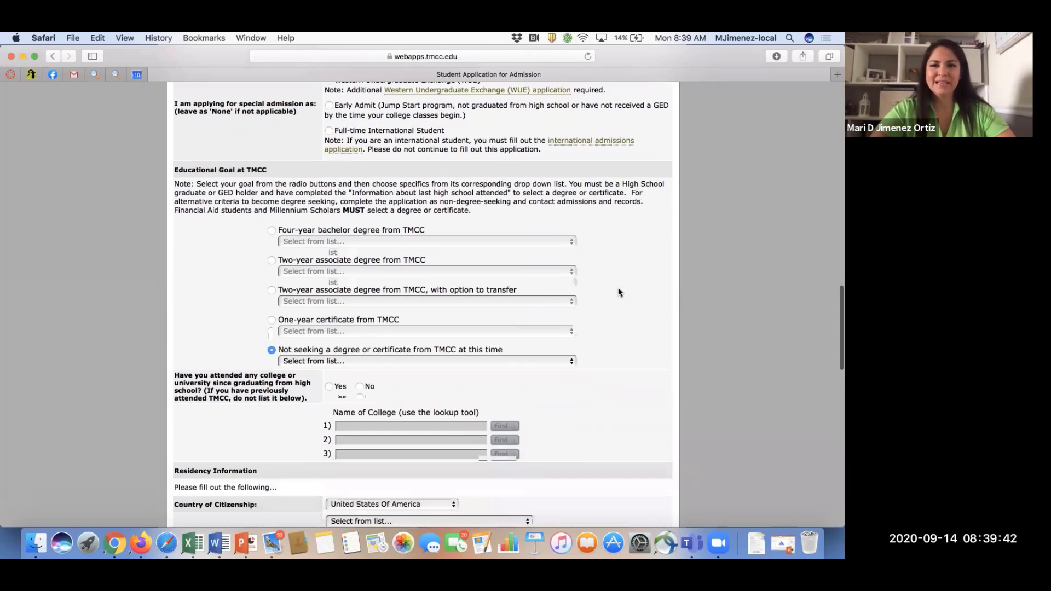
{"action": "scroll", "coordinate": [284, 241], "scroll_direction": "down", "scroll_amount": 3}
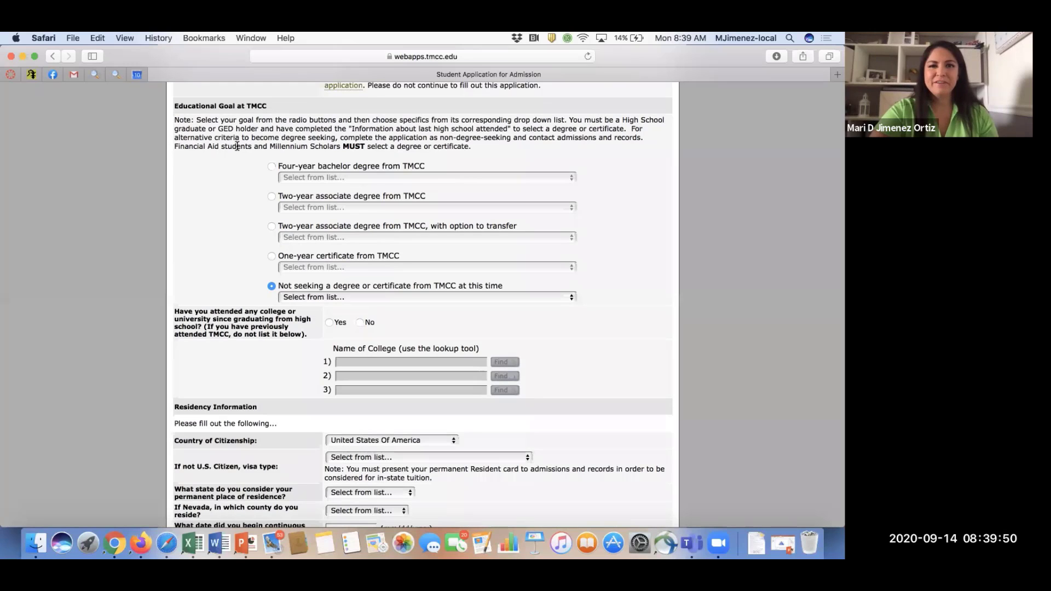
{"action": "left_click_drag", "start_coordinate": [179, 146], "coordinate": [473, 146]}
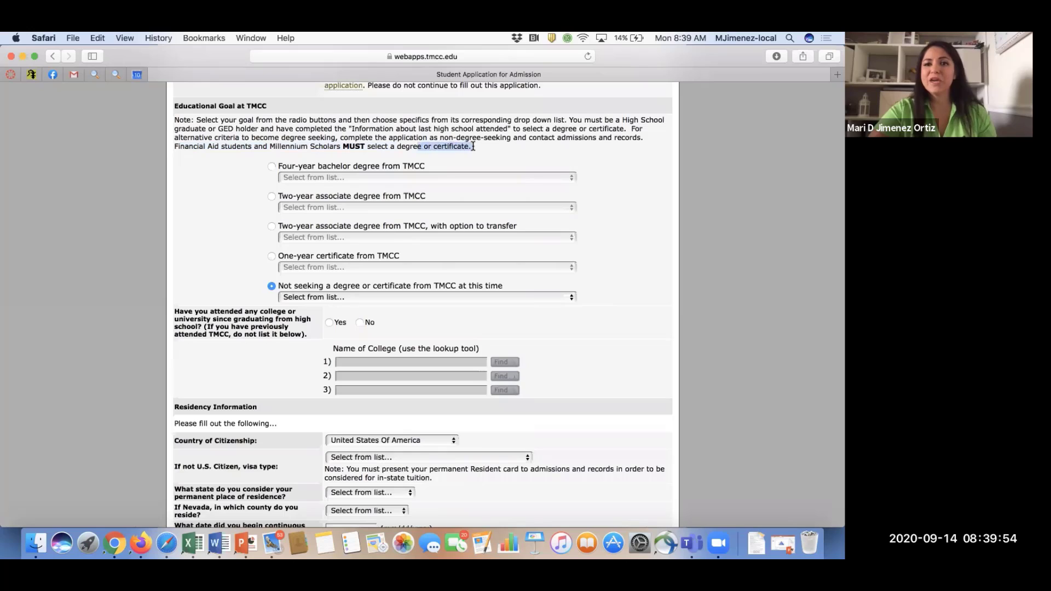
{"action": "left_click", "coordinate": [473, 147]}
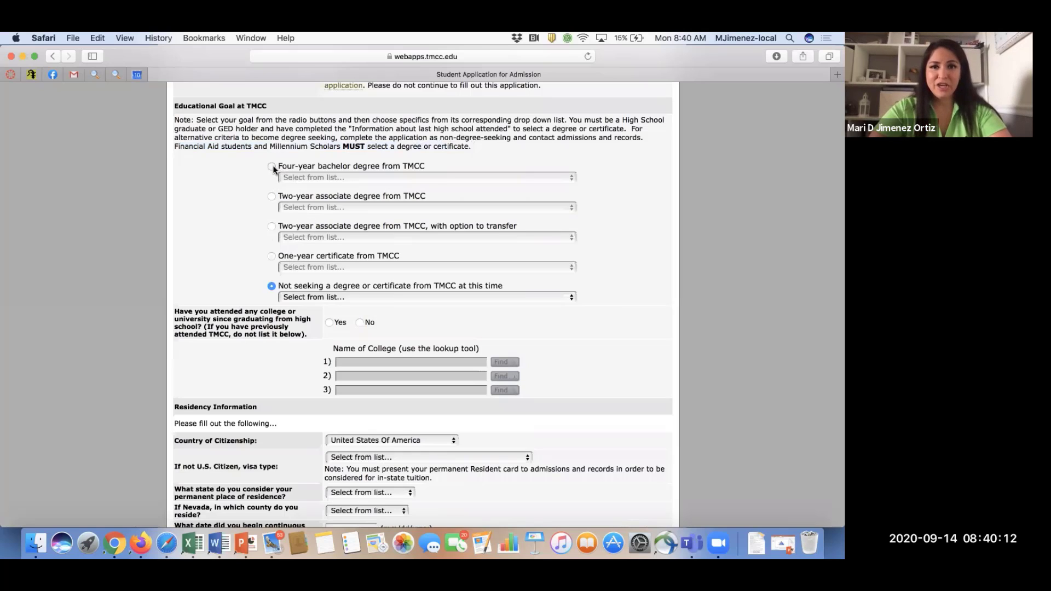
Switch the goal from Four-year bachelor degree to 'Two-year associate degree from TMCC', choosing no program.
{"action": "left_click", "coordinate": [273, 167]}
{"action": "left_click", "coordinate": [294, 177]}
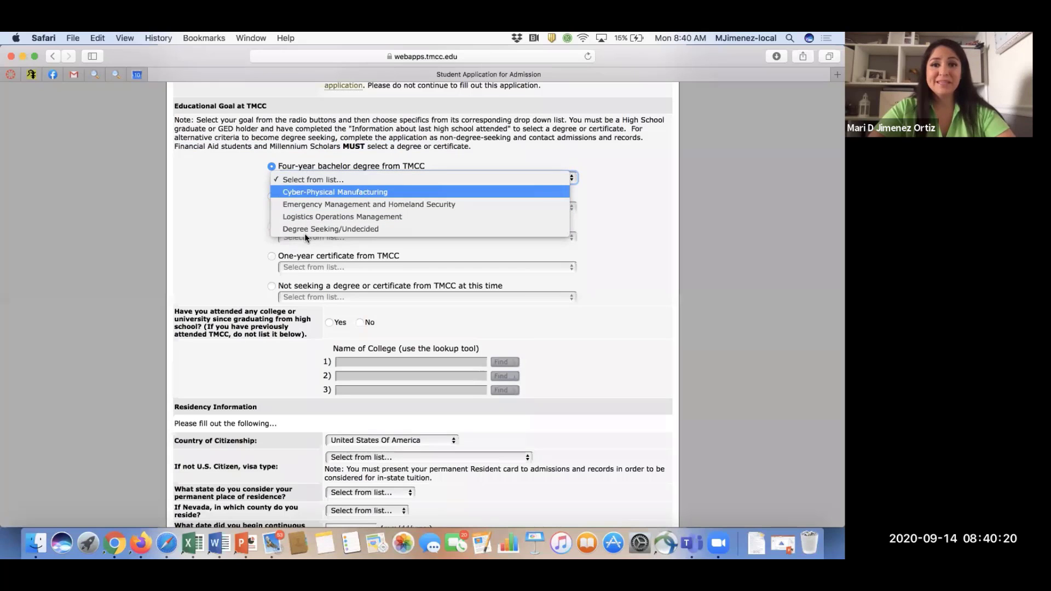
{"action": "left_click", "coordinate": [240, 218]}
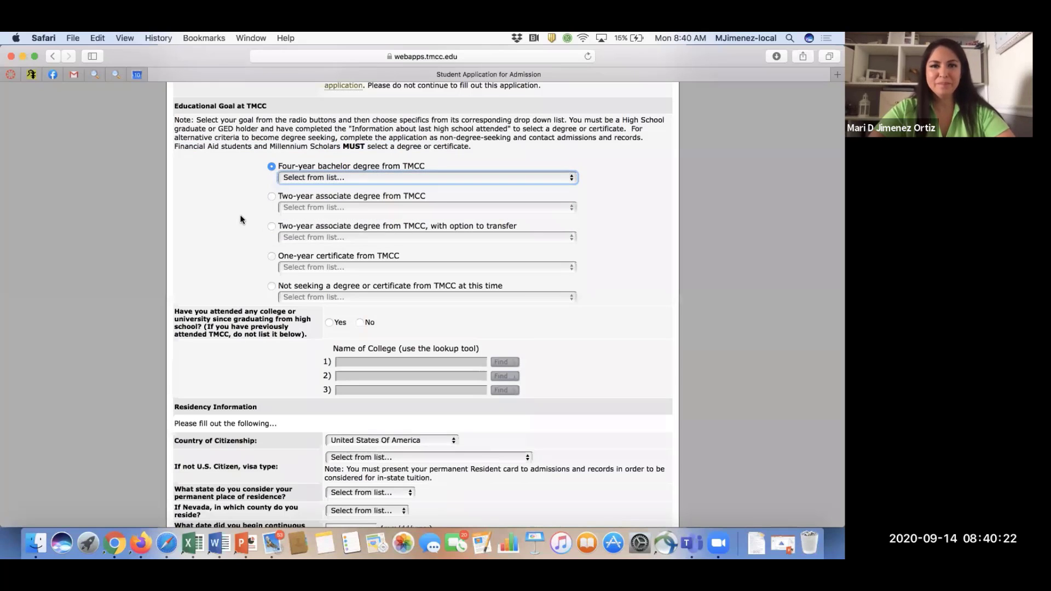
{"action": "left_click", "coordinate": [271, 197]}
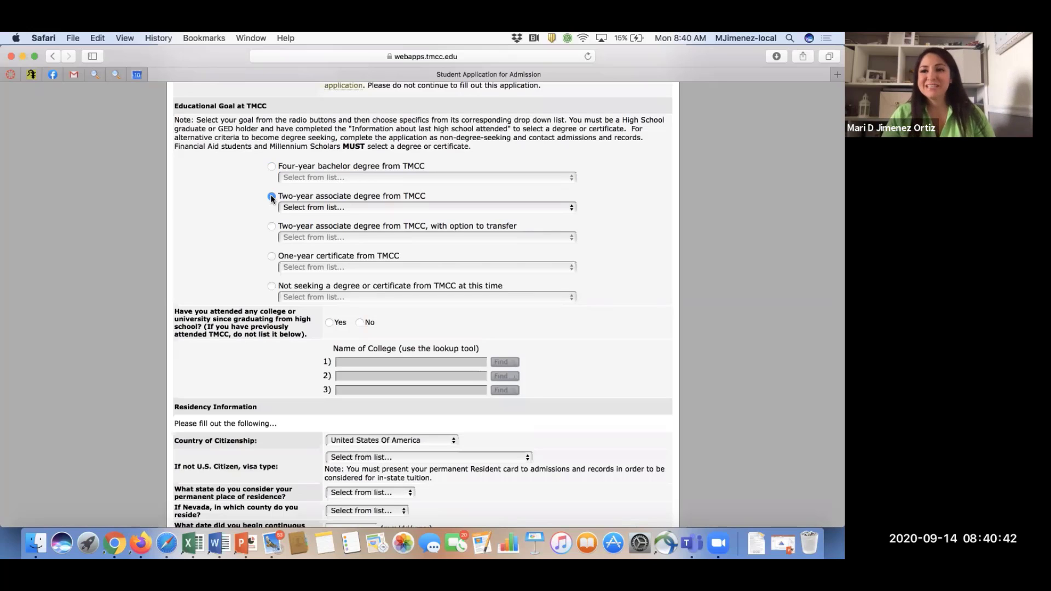
Pick Radiologic Technology as the two-year associate program.
{"action": "left_click", "coordinate": [335, 207]}
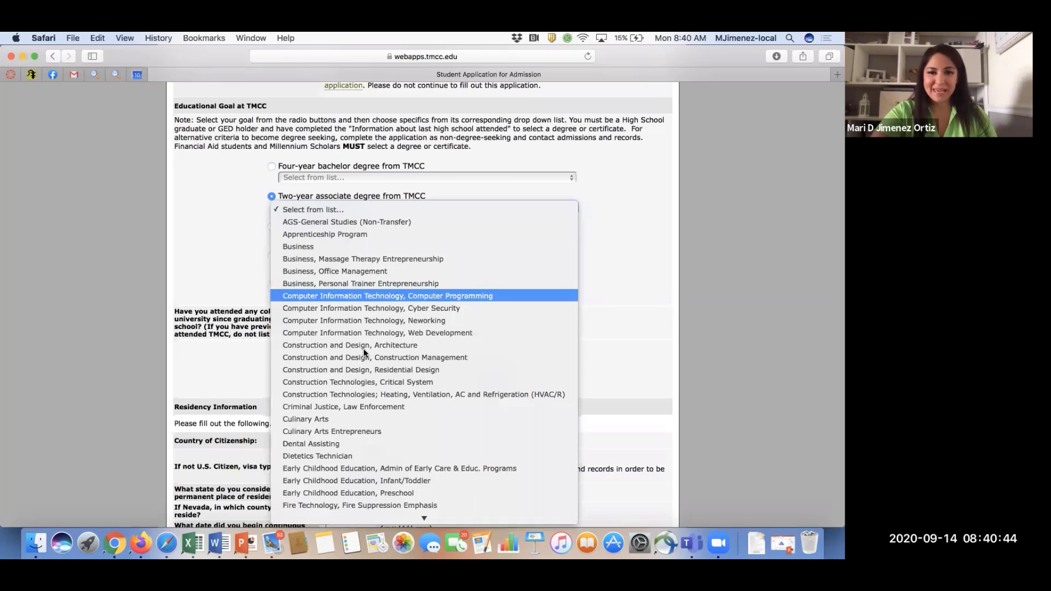
{"action": "scroll", "coordinate": [363, 359], "scroll_direction": "down", "scroll_amount": 3}
{"action": "scroll", "coordinate": [363, 353], "scroll_direction": "down", "scroll_amount": 5}
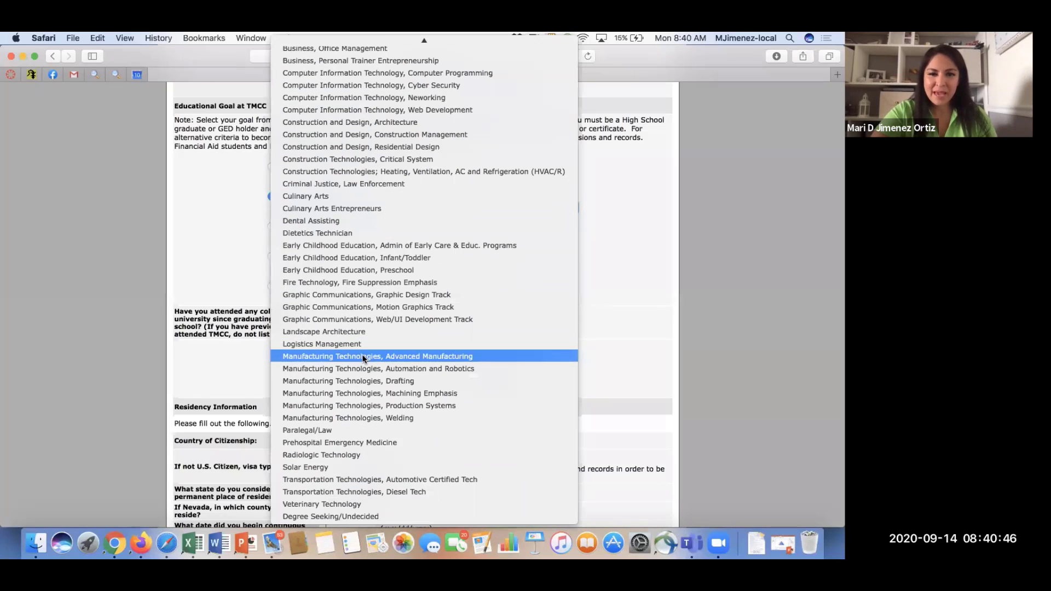
{"action": "scroll", "coordinate": [363, 354], "scroll_direction": "up", "scroll_amount": 2}
{"action": "scroll", "coordinate": [374, 440], "scroll_direction": "down", "scroll_amount": 2}
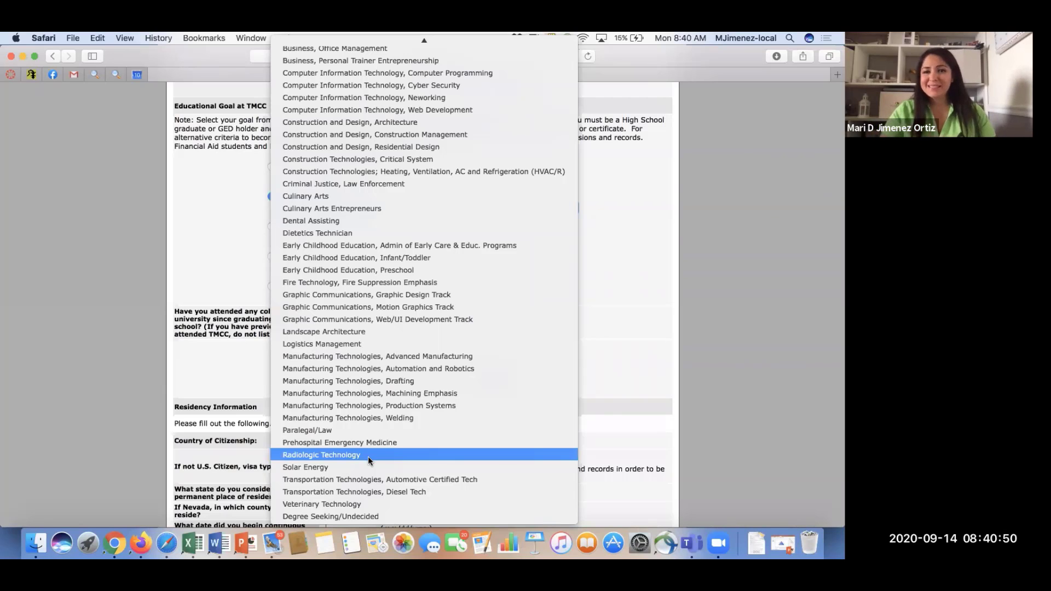
{"action": "left_click", "coordinate": [368, 456]}
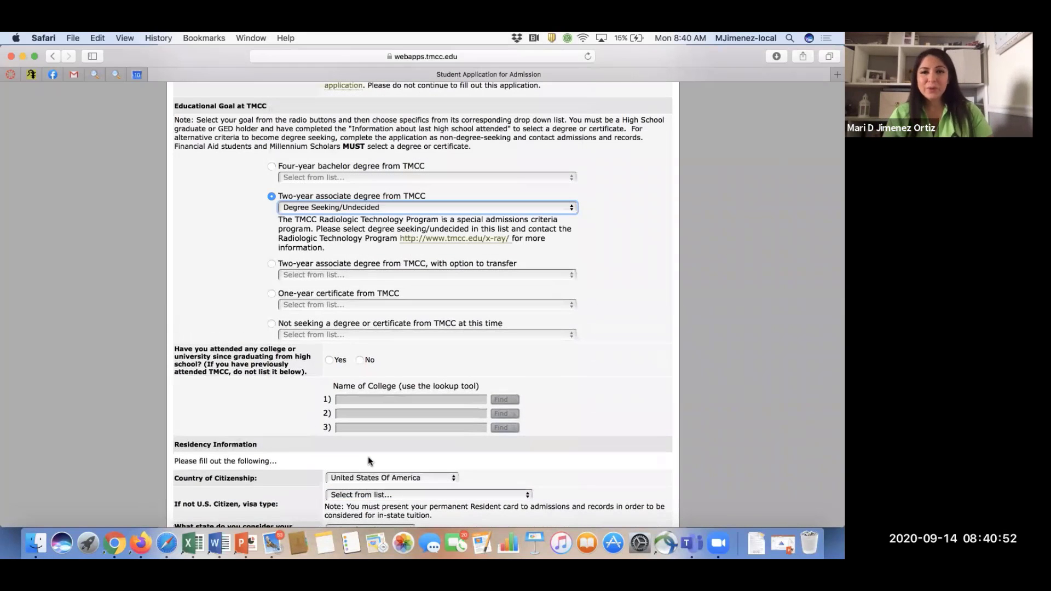
Change the program to Paralegal/Law, then switch to the associate degree with option to transfer.
{"action": "left_click", "coordinate": [440, 207]}
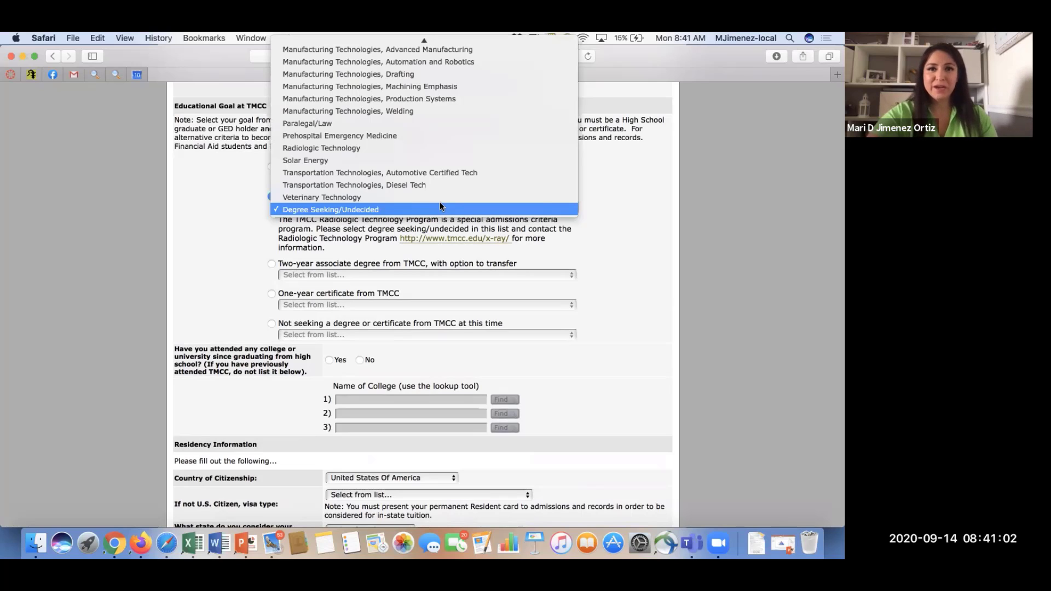
{"action": "scroll", "coordinate": [446, 194], "scroll_direction": "up", "scroll_amount": 3}
{"action": "scroll", "coordinate": [481, 173], "scroll_direction": "up", "scroll_amount": 3}
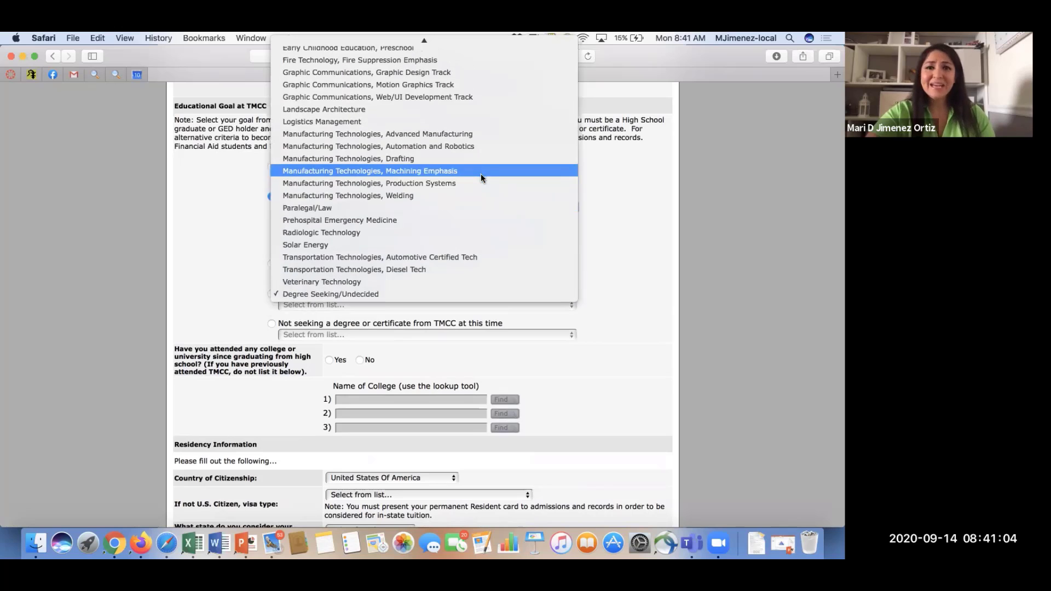
{"action": "scroll", "coordinate": [481, 173], "scroll_direction": "up", "scroll_amount": 6}
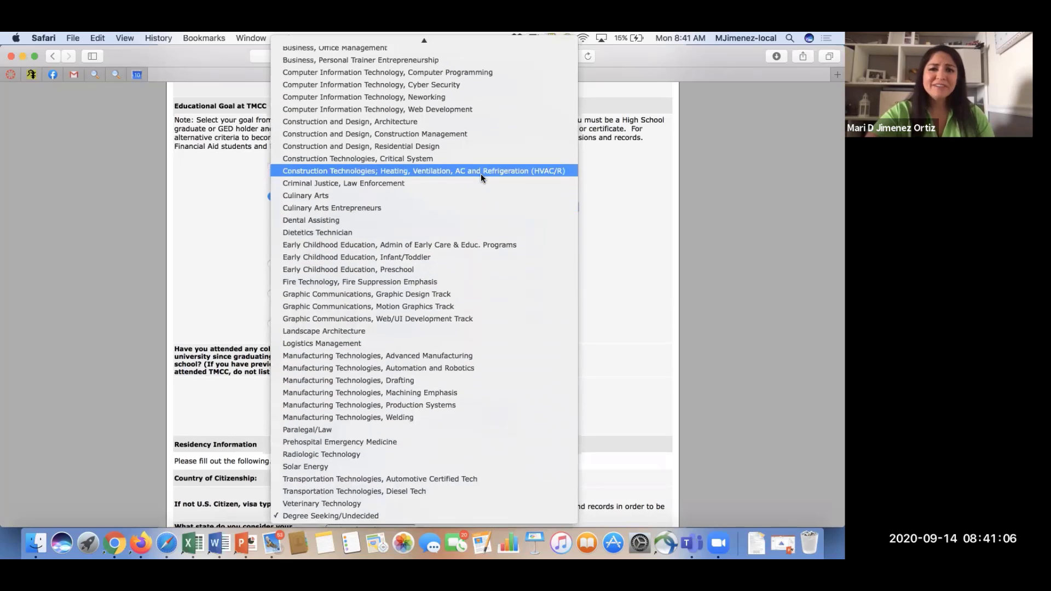
{"action": "scroll", "coordinate": [450, 252], "scroll_direction": "up", "scroll_amount": 3}
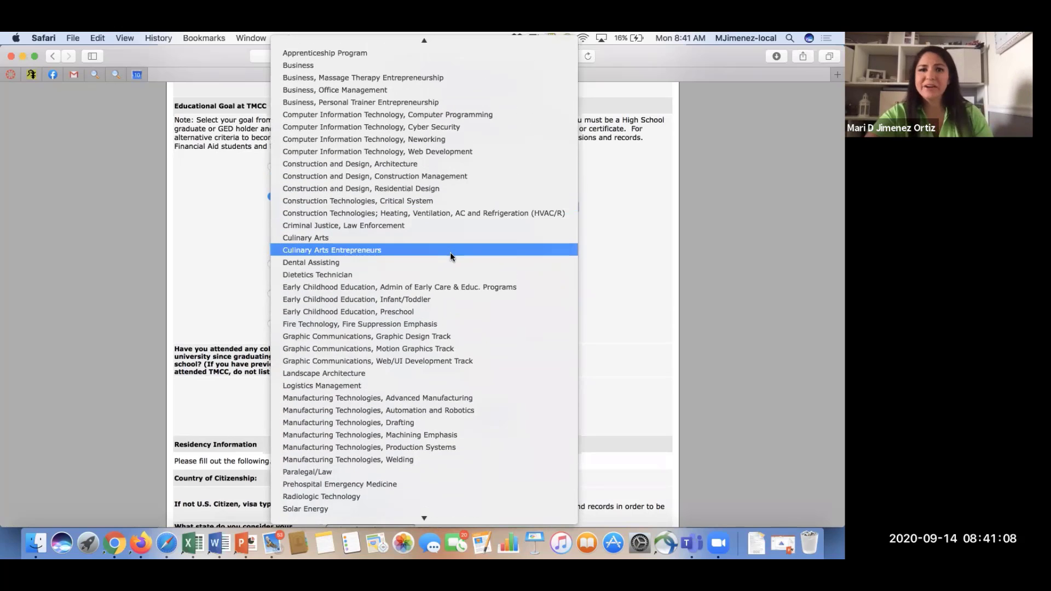
{"action": "scroll", "coordinate": [450, 252], "scroll_direction": "up", "scroll_amount": 1}
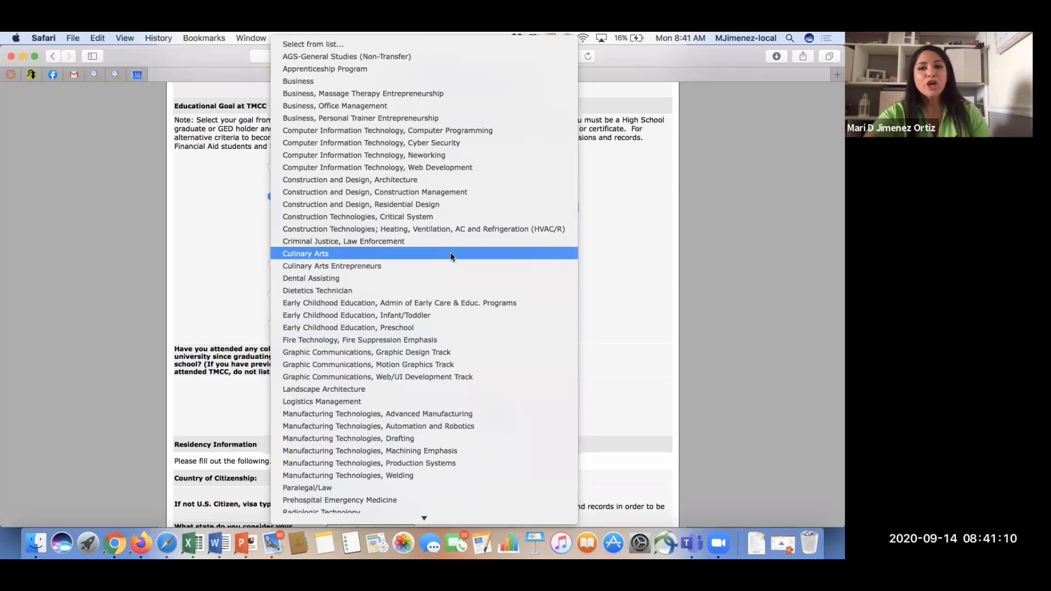
{"action": "left_click", "coordinate": [627, 276]}
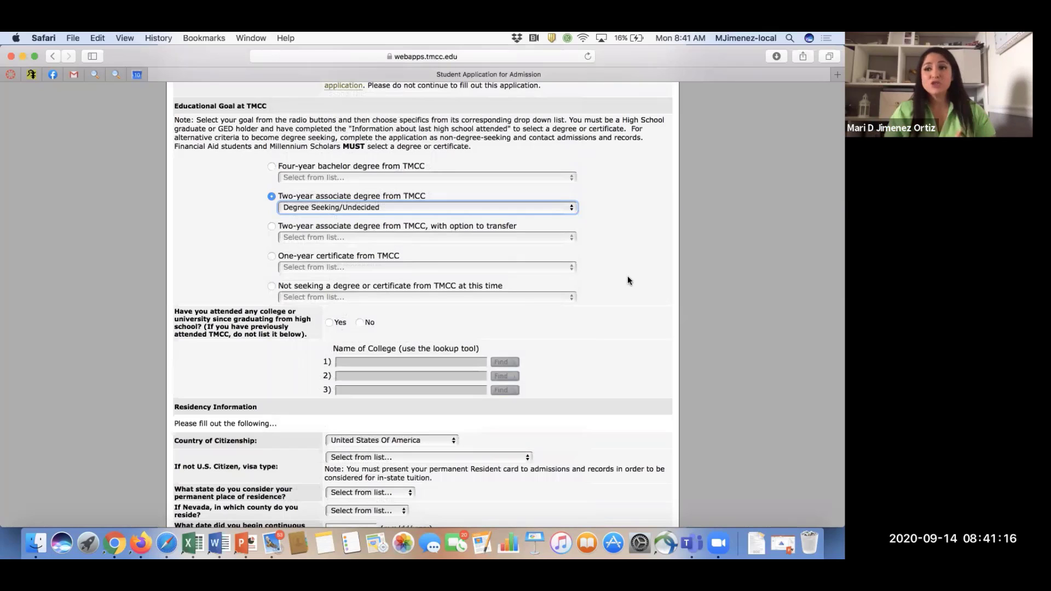
{"action": "left_click", "coordinate": [398, 205]}
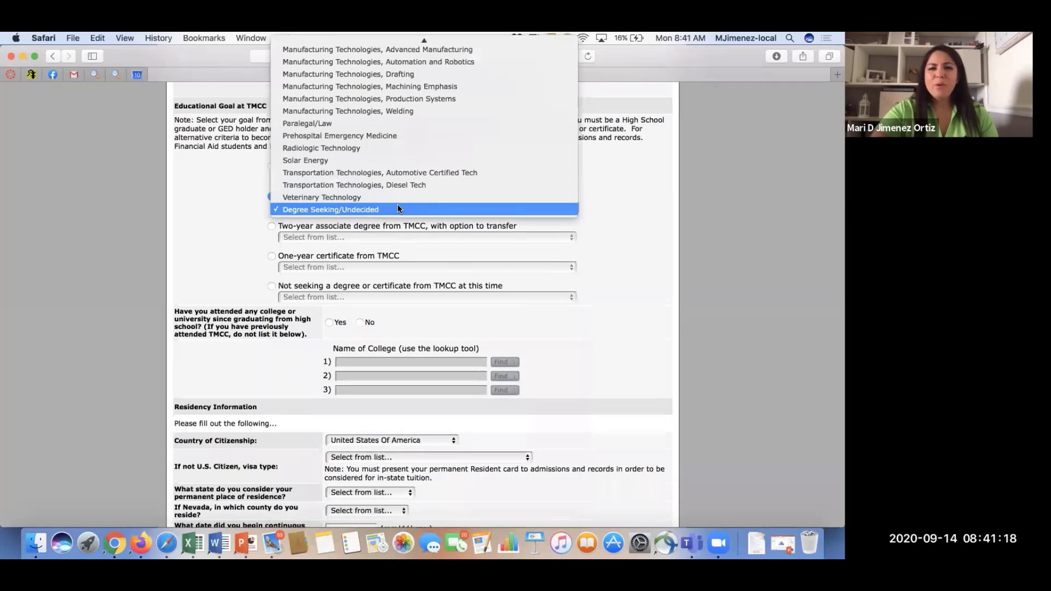
{"action": "left_click", "coordinate": [428, 122]}
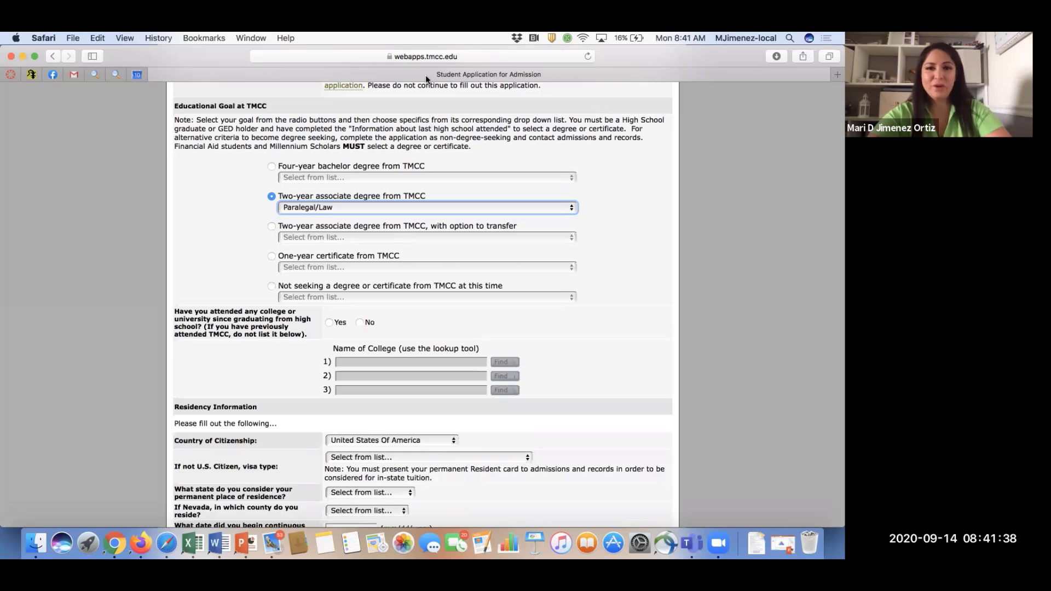
{"action": "left_click", "coordinate": [278, 225]}
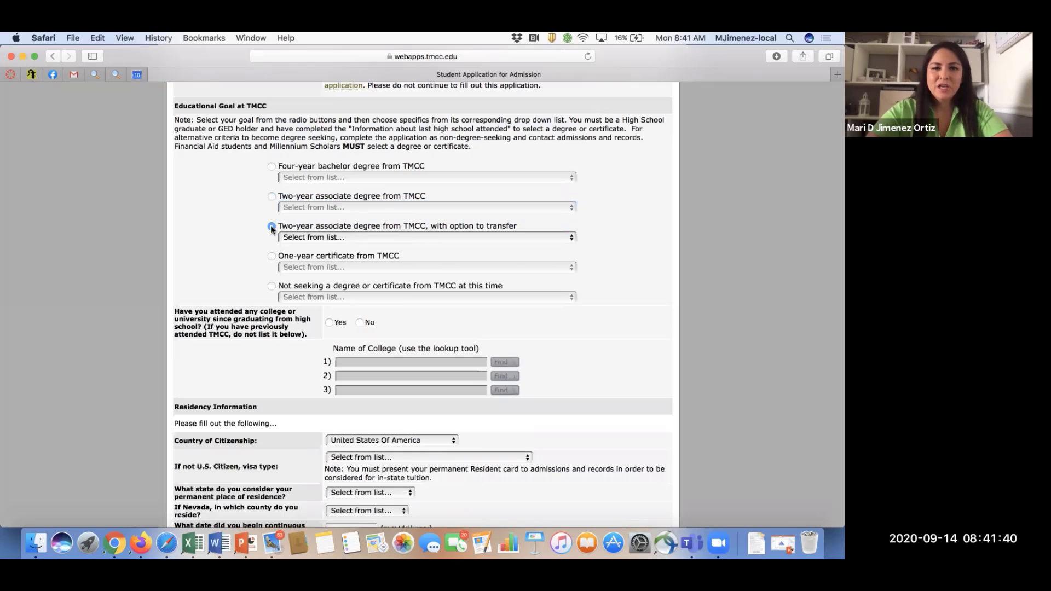
Open the 'Select from list…' transfer program dropdown and scroll through the available programs.
{"action": "left_click", "coordinate": [335, 238]}
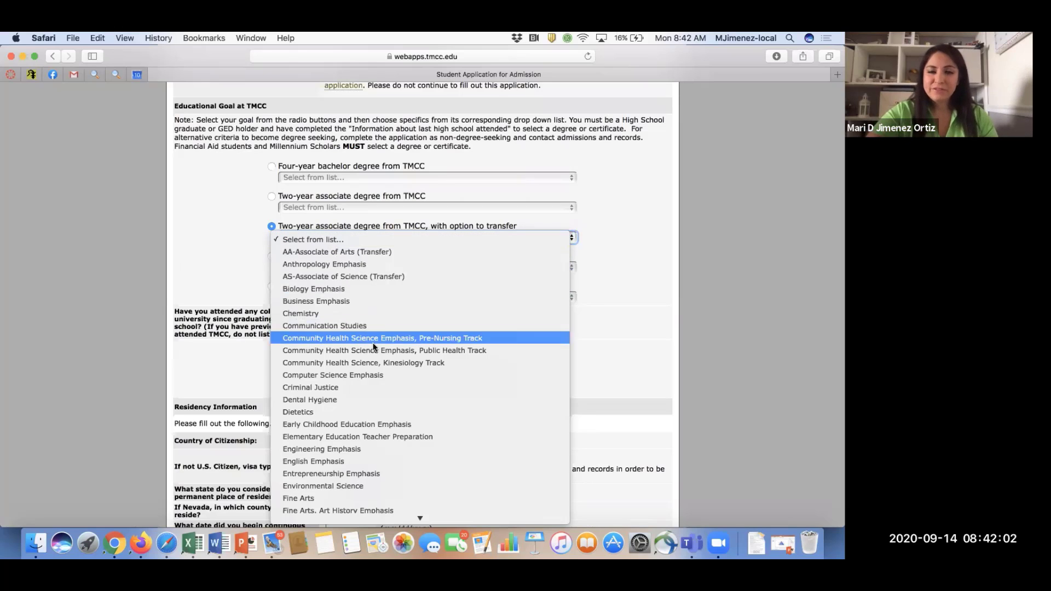
{"action": "scroll", "coordinate": [373, 342], "scroll_direction": "down", "scroll_amount": 5}
{"action": "scroll", "coordinate": [372, 342], "scroll_direction": "down", "scroll_amount": 1}
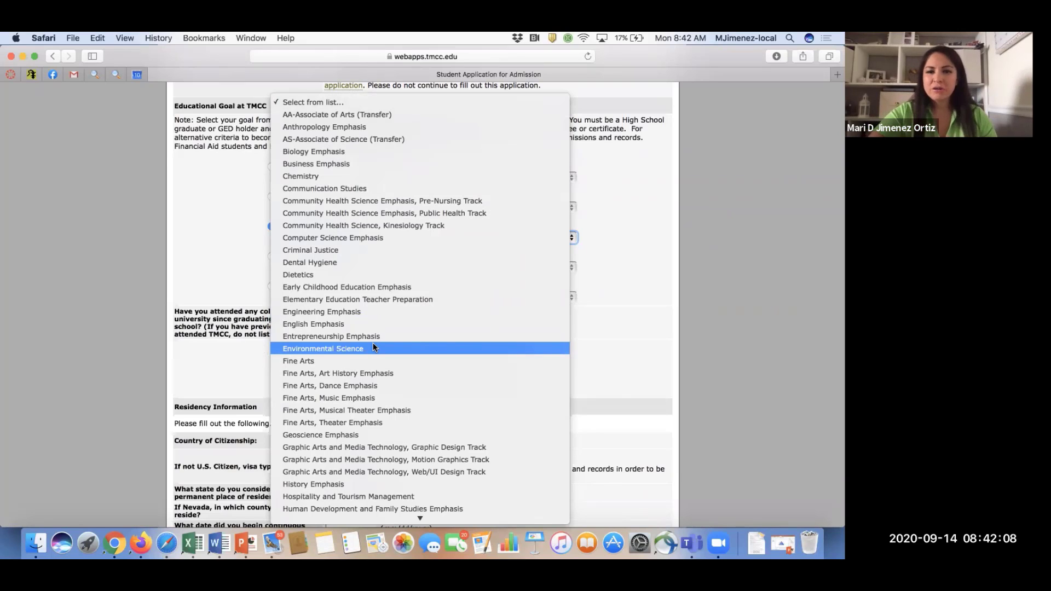
{"action": "scroll", "coordinate": [373, 348], "scroll_direction": "down", "scroll_amount": 3}
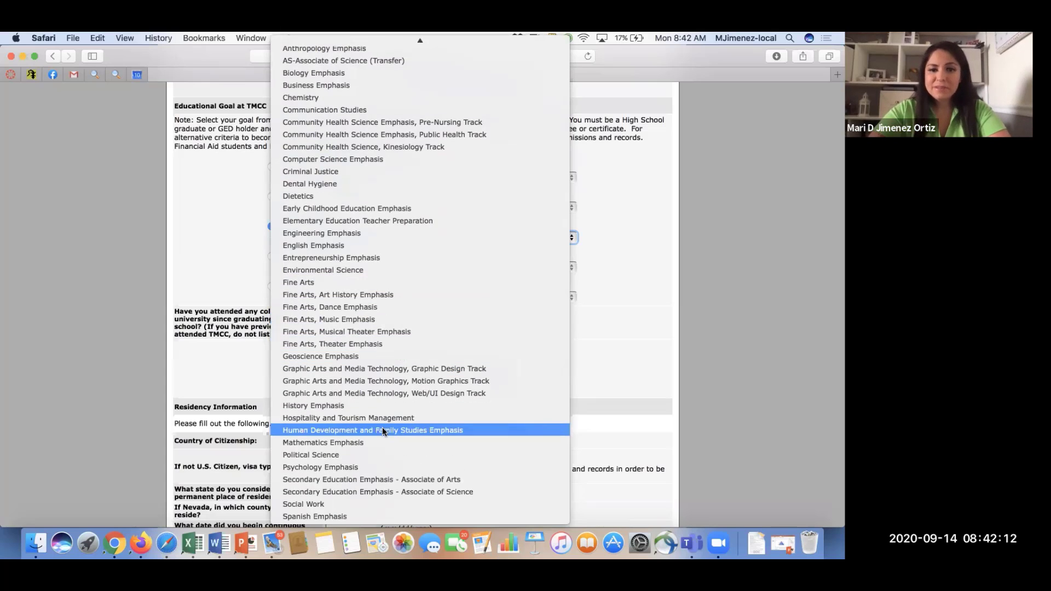
{"action": "scroll", "coordinate": [372, 491], "scroll_direction": "up", "scroll_amount": 2}
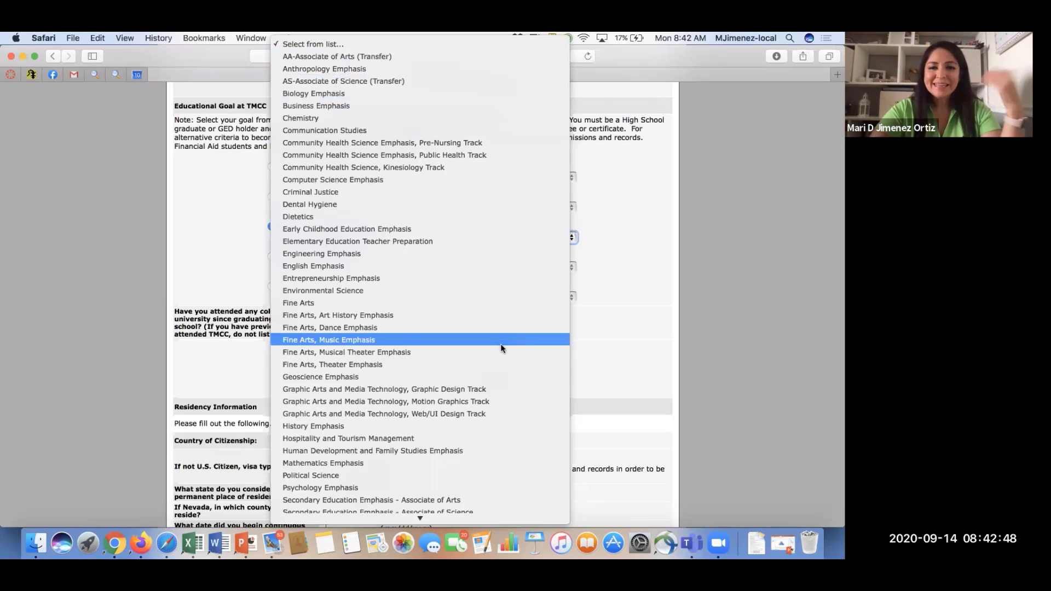
{"action": "scroll", "coordinate": [501, 348], "scroll_direction": "down", "scroll_amount": 2}
Scroll back up through the open transfer program list.
{"action": "scroll", "coordinate": [501, 349], "scroll_direction": "up", "scroll_amount": 2}
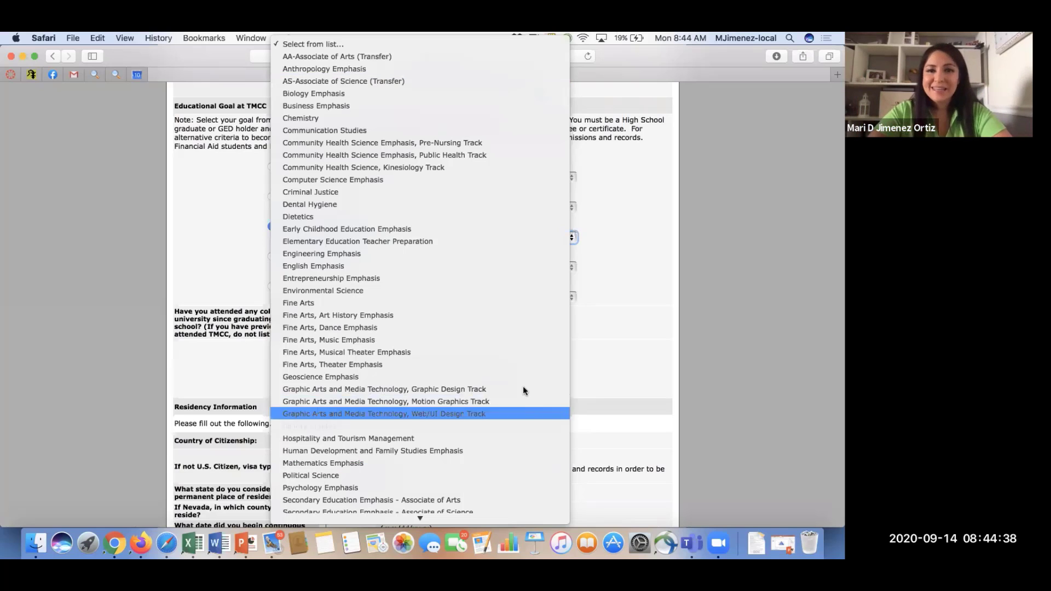
Close the transfer list unchosen, select One-year certificate, and browse its program list without choosing.
{"action": "left_click", "coordinate": [655, 364]}
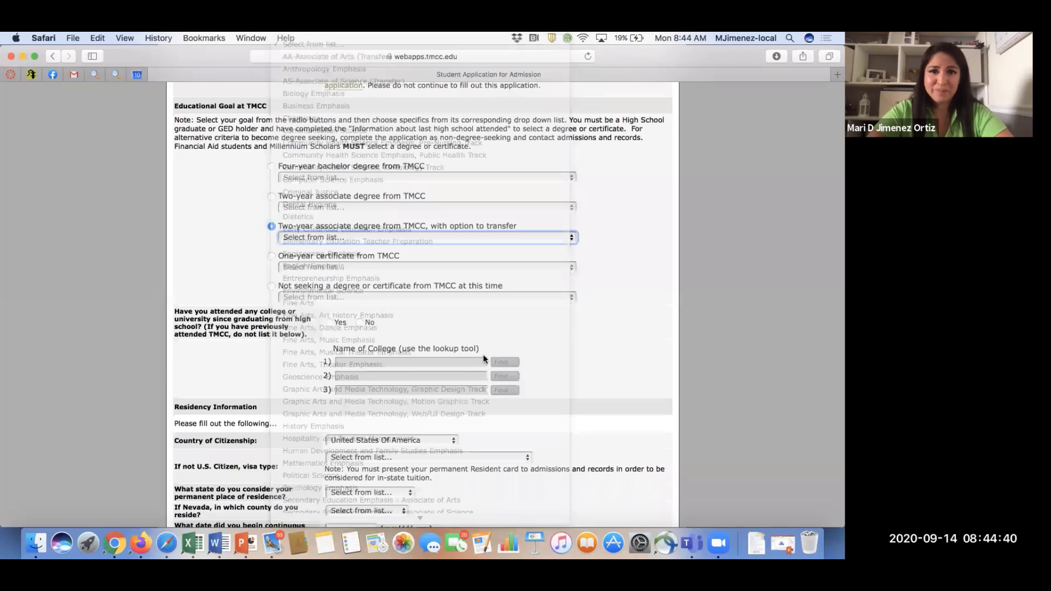
{"action": "scroll", "coordinate": [349, 334], "scroll_direction": "down", "scroll_amount": 2}
{"action": "left_click", "coordinate": [271, 210]}
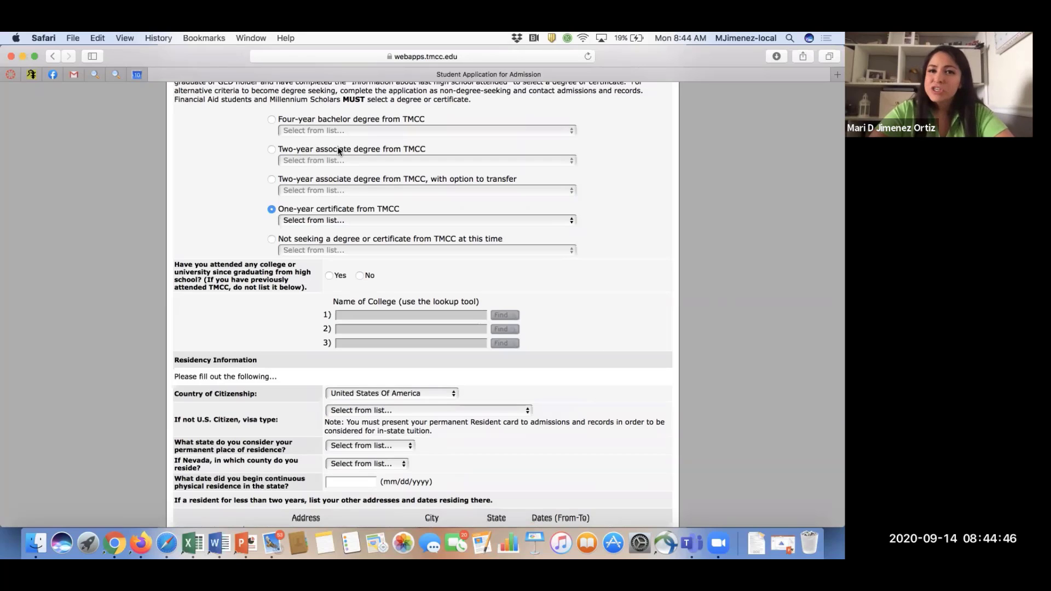
{"action": "left_click", "coordinate": [302, 220]}
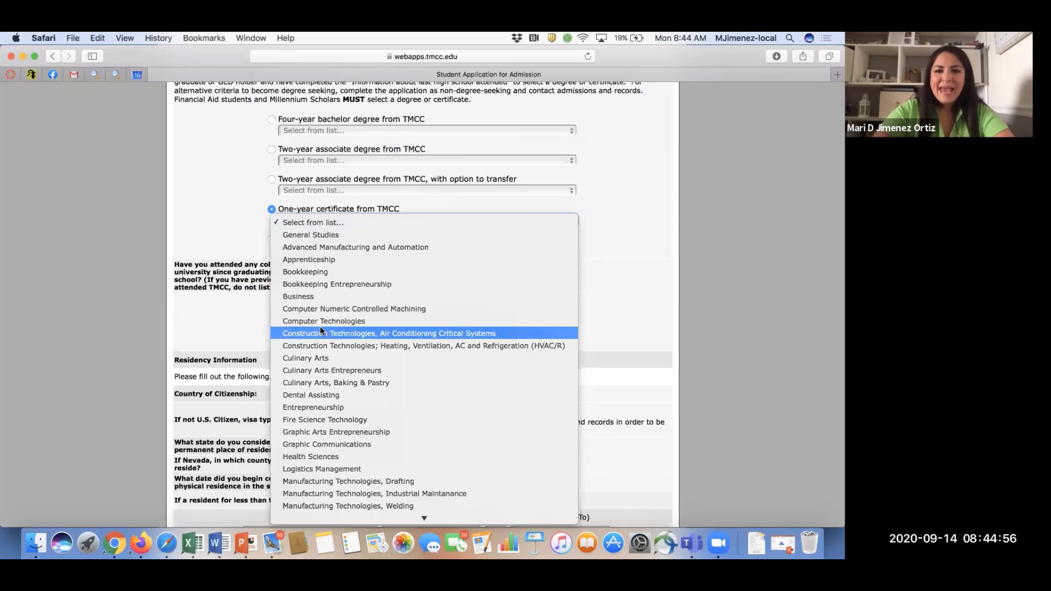
{"action": "scroll", "coordinate": [321, 328], "scroll_direction": "down", "scroll_amount": 3}
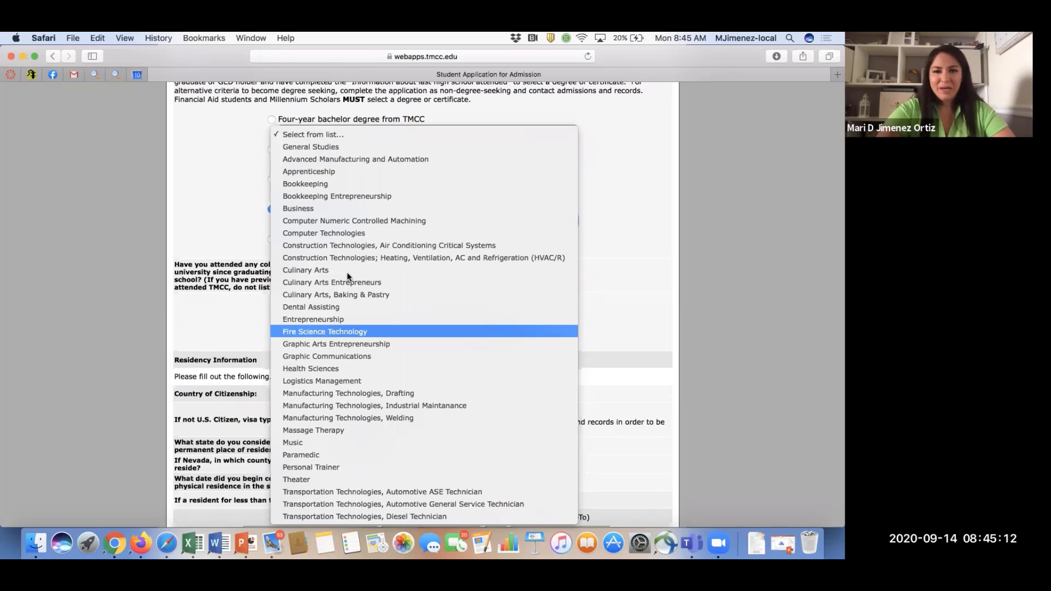
{"action": "left_click", "coordinate": [605, 239]}
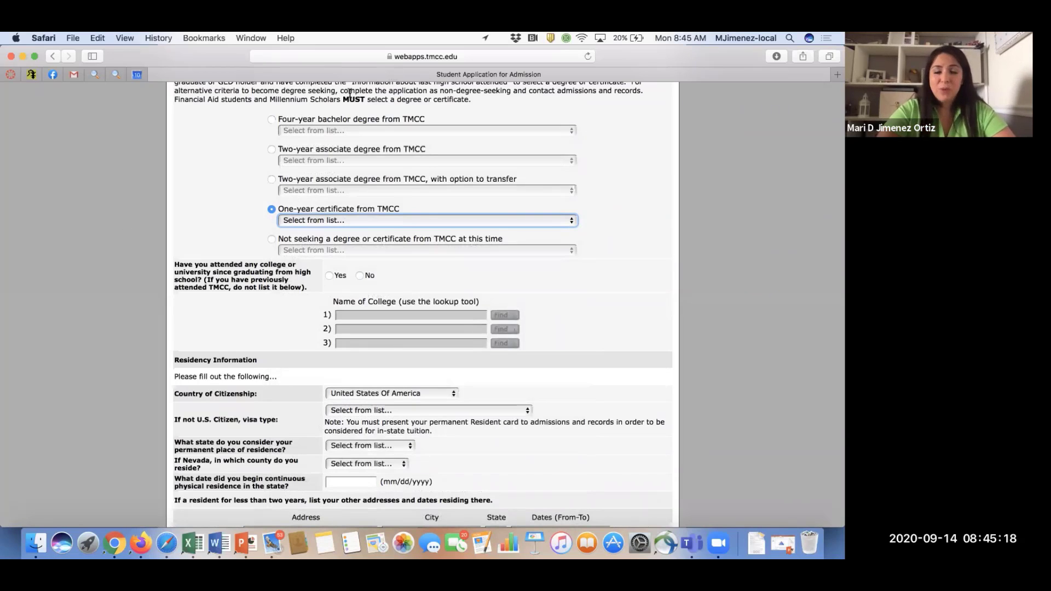
Select 'Not seeking a degree or certificate' and view its reasons list without choosing one.
{"action": "left_click", "coordinate": [271, 239]}
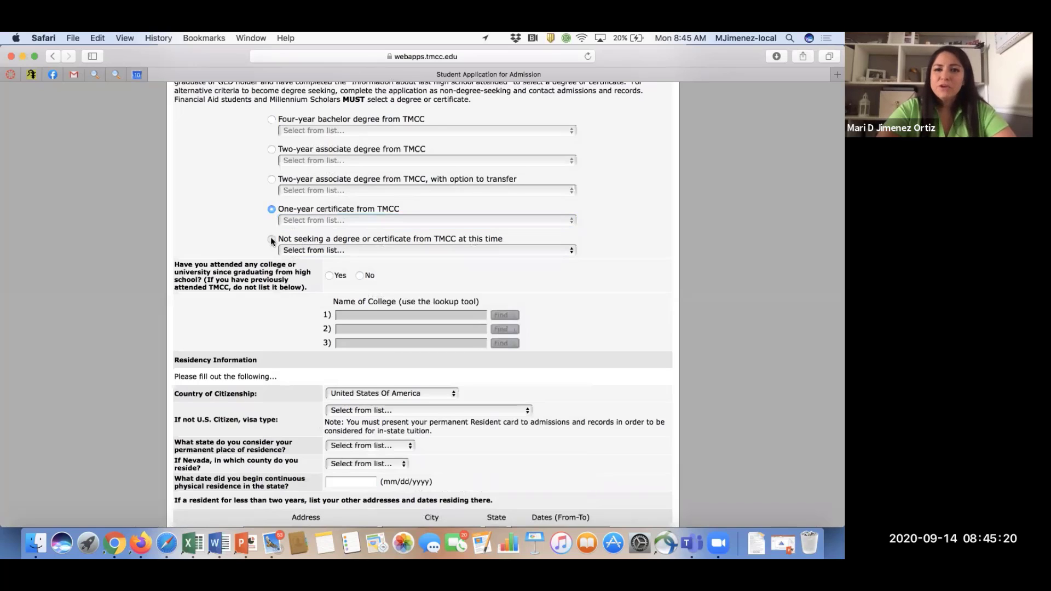
{"action": "left_click", "coordinate": [300, 251]}
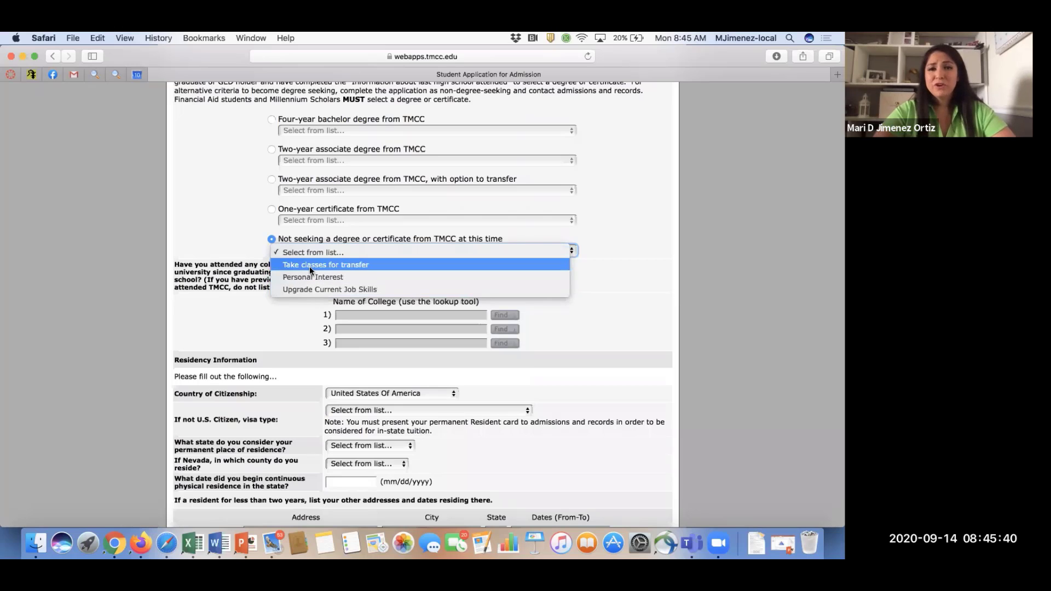
{"action": "left_click", "coordinate": [259, 225]}
Switch back to the two-year associate degree with transfer option, leaving the program unselected.
{"action": "left_click", "coordinate": [272, 179]}
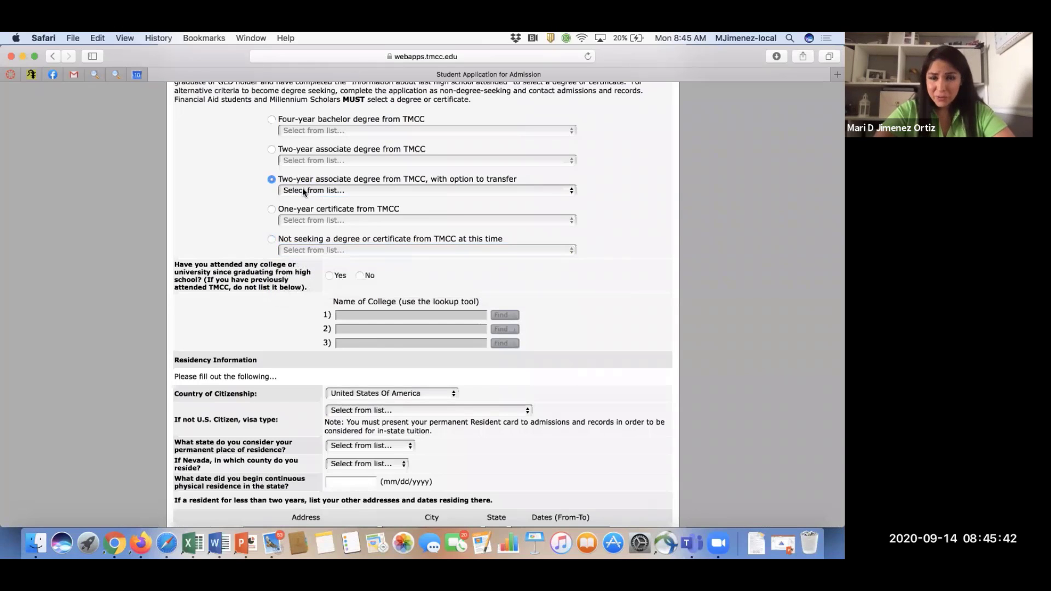
{"action": "left_click", "coordinate": [305, 191]}
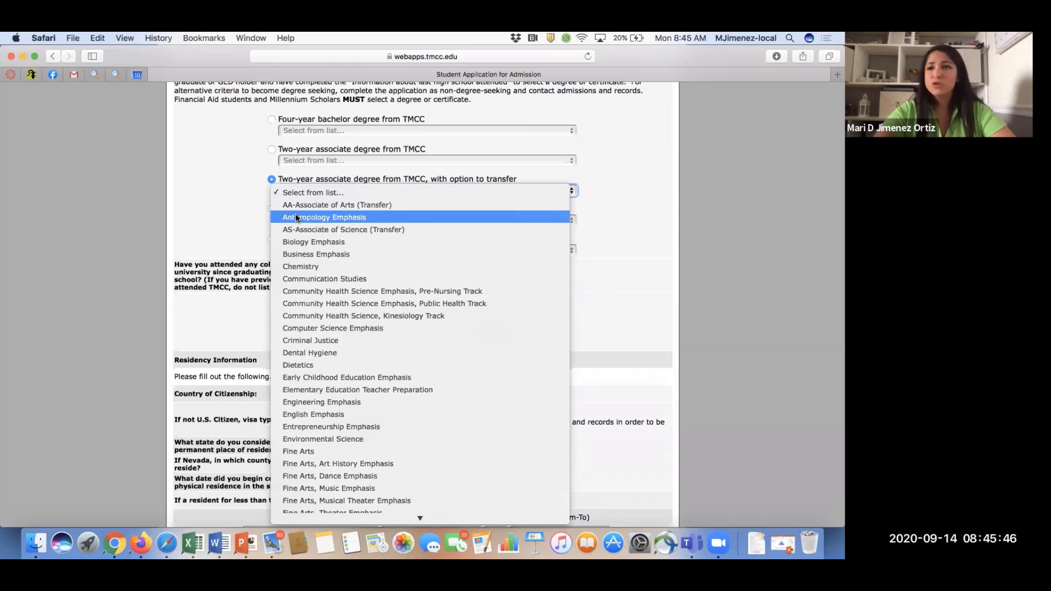
{"action": "left_click", "coordinate": [235, 224]}
{"action": "scroll", "coordinate": [234, 224], "scroll_direction": "down", "scroll_amount": 2}
{"action": "scroll", "coordinate": [234, 224], "scroll_direction": "down", "scroll_amount": 5}
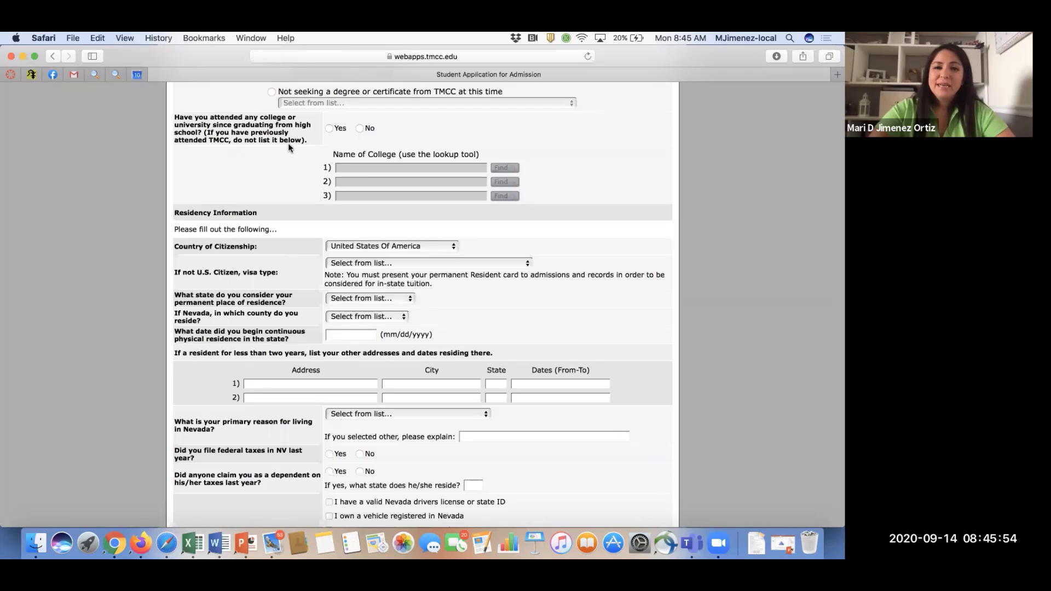
Answer No to the college question and set Country of Citizenship to Mexico.
{"action": "left_click", "coordinate": [359, 128]}
{"action": "scroll", "coordinate": [360, 127], "scroll_direction": "down", "scroll_amount": 2}
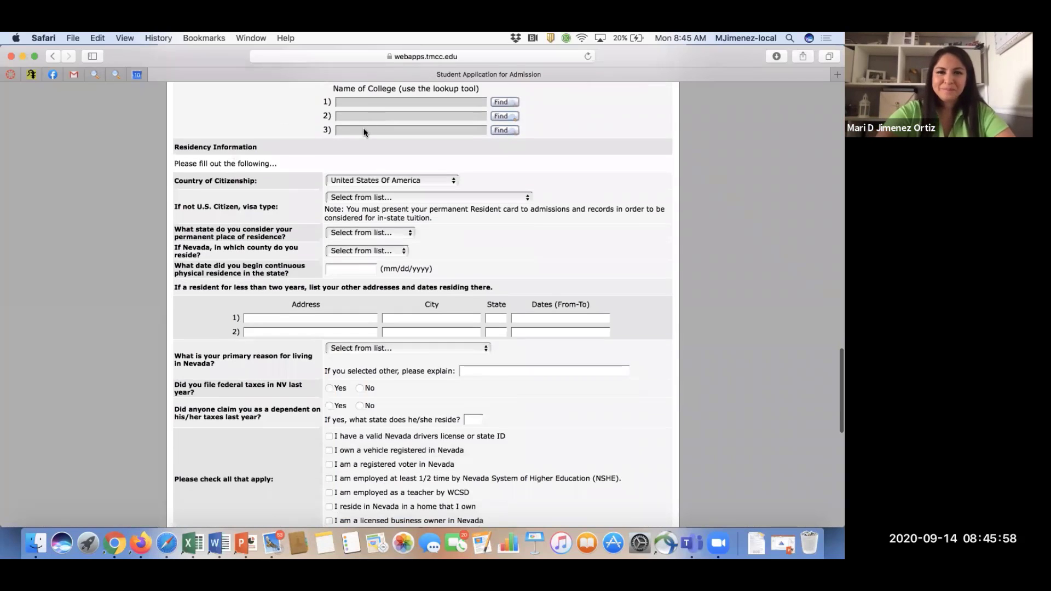
{"action": "scroll", "coordinate": [369, 120], "scroll_direction": "down", "scroll_amount": 2}
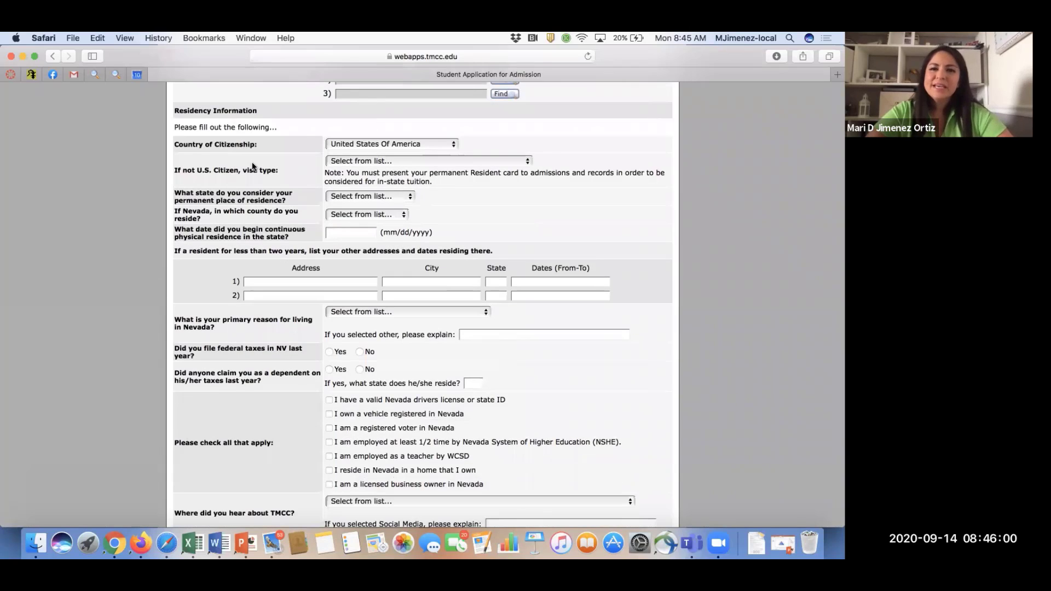
{"action": "left_click", "coordinate": [370, 144]}
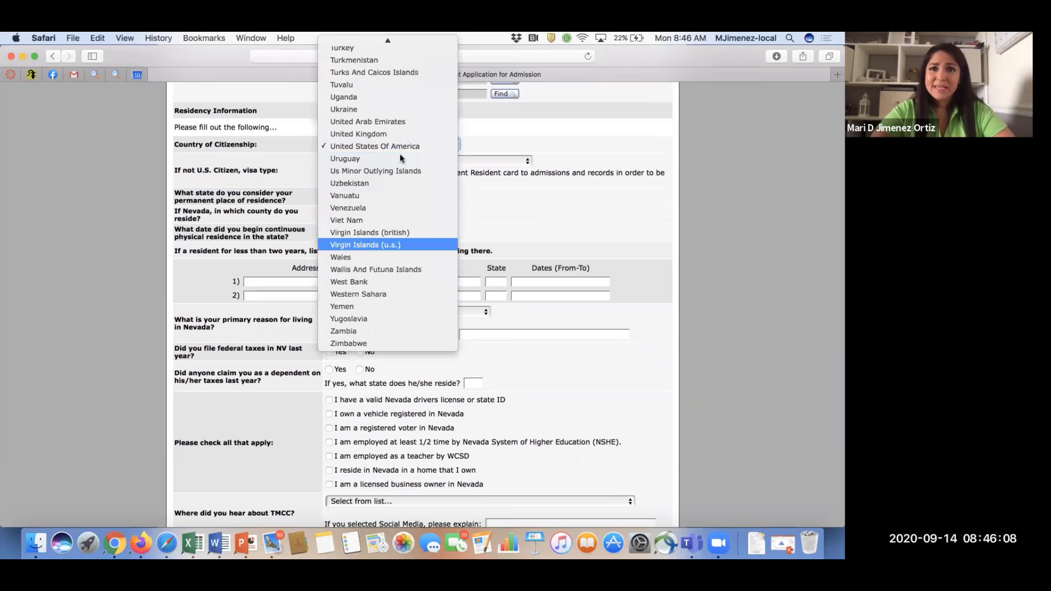
{"action": "scroll", "coordinate": [399, 154], "scroll_direction": "up", "scroll_amount": 5}
{"action": "scroll", "coordinate": [401, 158], "scroll_direction": "up", "scroll_amount": 10}
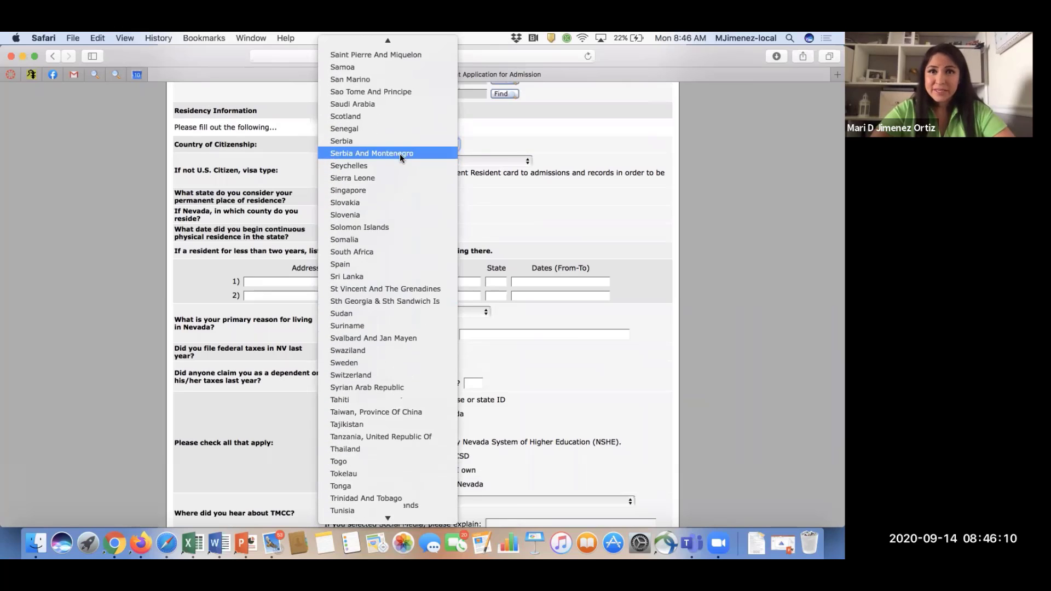
{"action": "scroll", "coordinate": [400, 157], "scroll_direction": "up", "scroll_amount": 8}
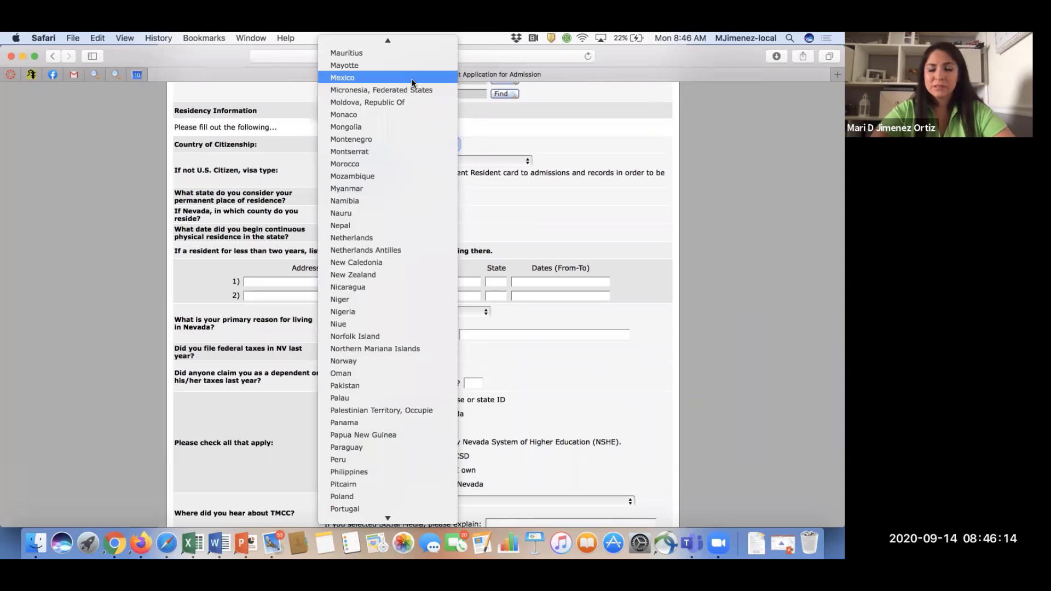
{"action": "left_click", "coordinate": [411, 78]}
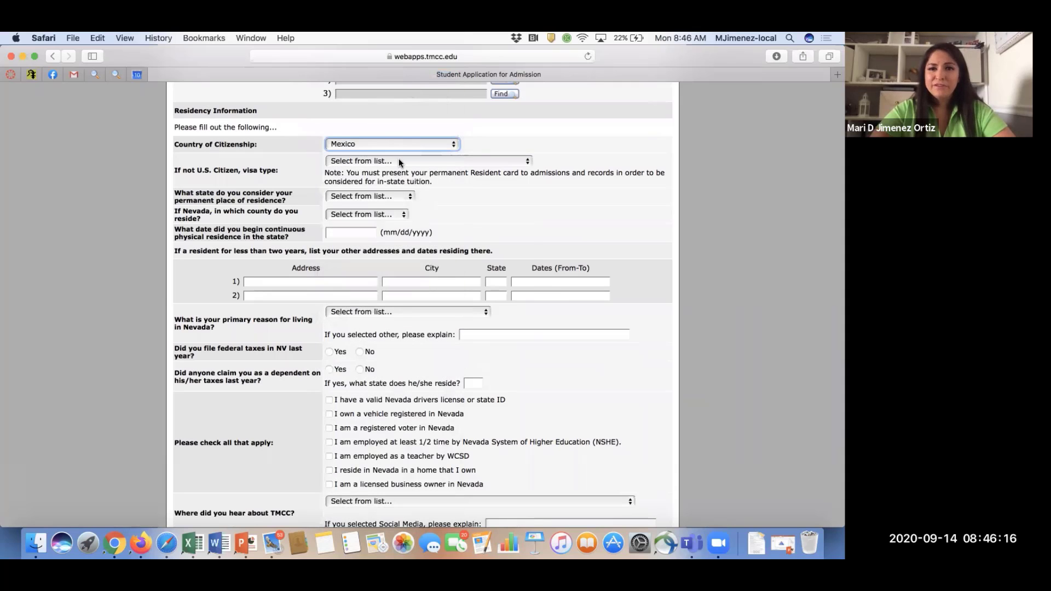
Choose Permanent Resident as the visa type.
{"action": "left_click", "coordinate": [399, 160]}
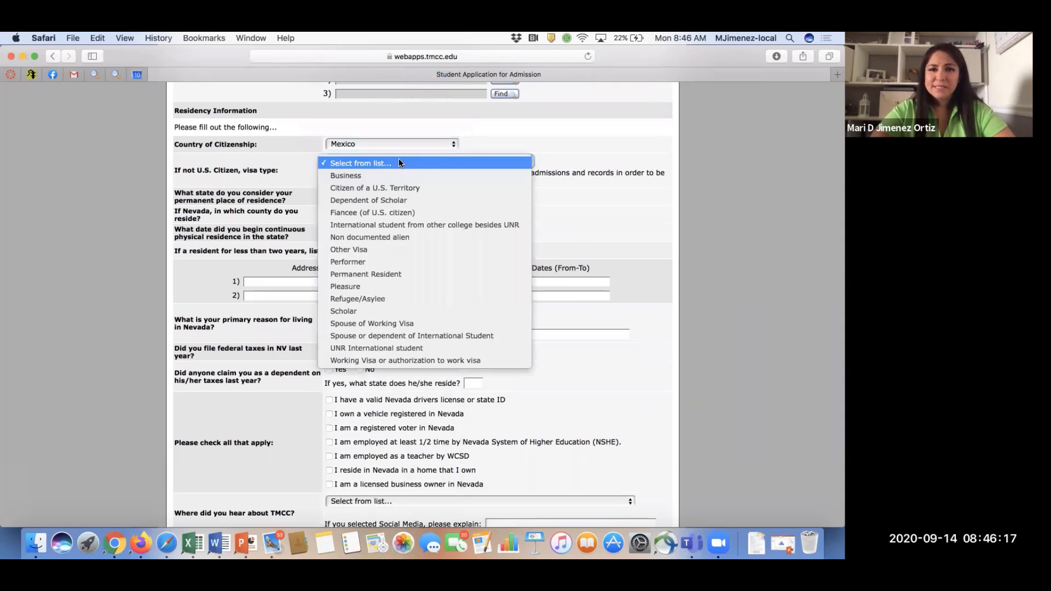
{"action": "left_click", "coordinate": [411, 274]}
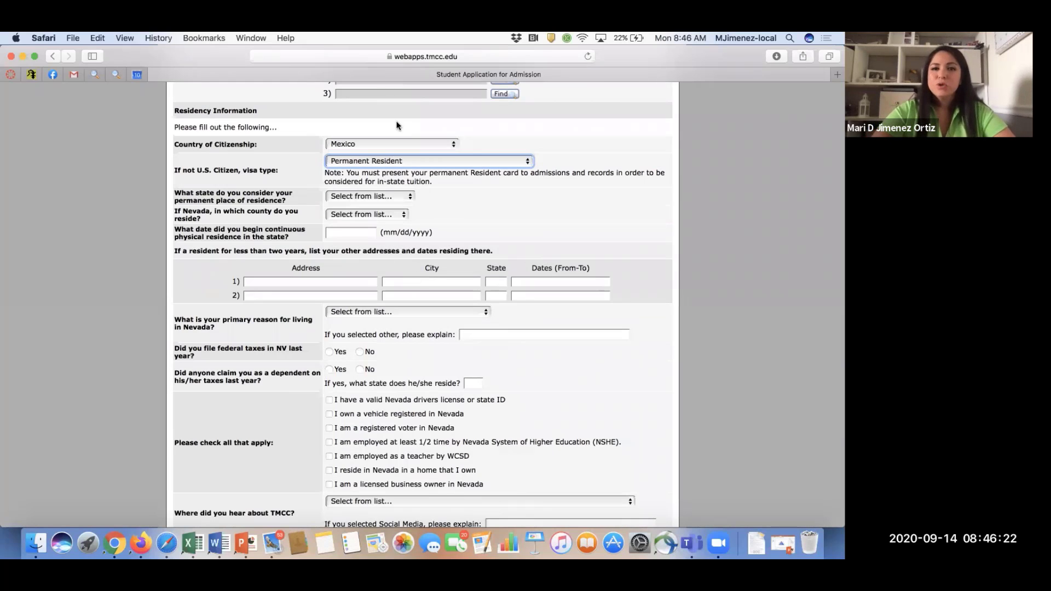
{"action": "left_click", "coordinate": [402, 162]}
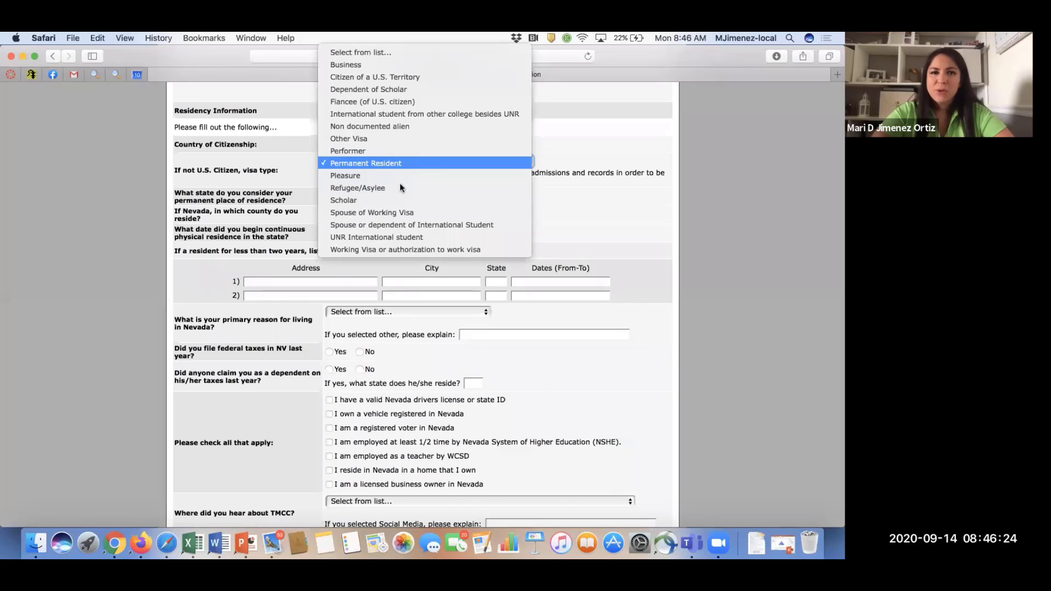
{"action": "left_click", "coordinate": [561, 147]}
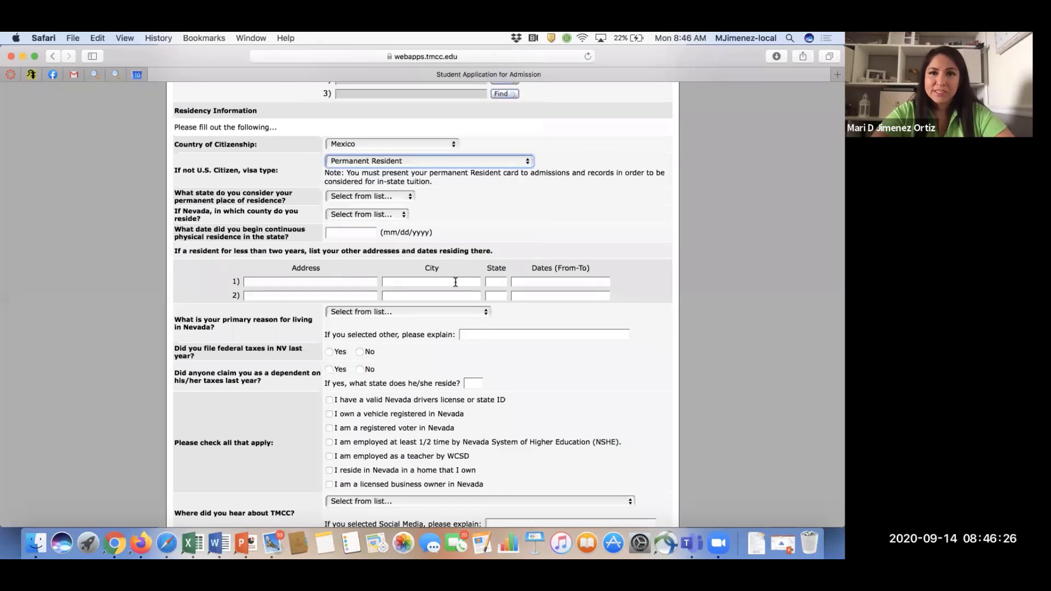
{"action": "scroll", "coordinate": [455, 280], "scroll_direction": "down", "scroll_amount": 3}
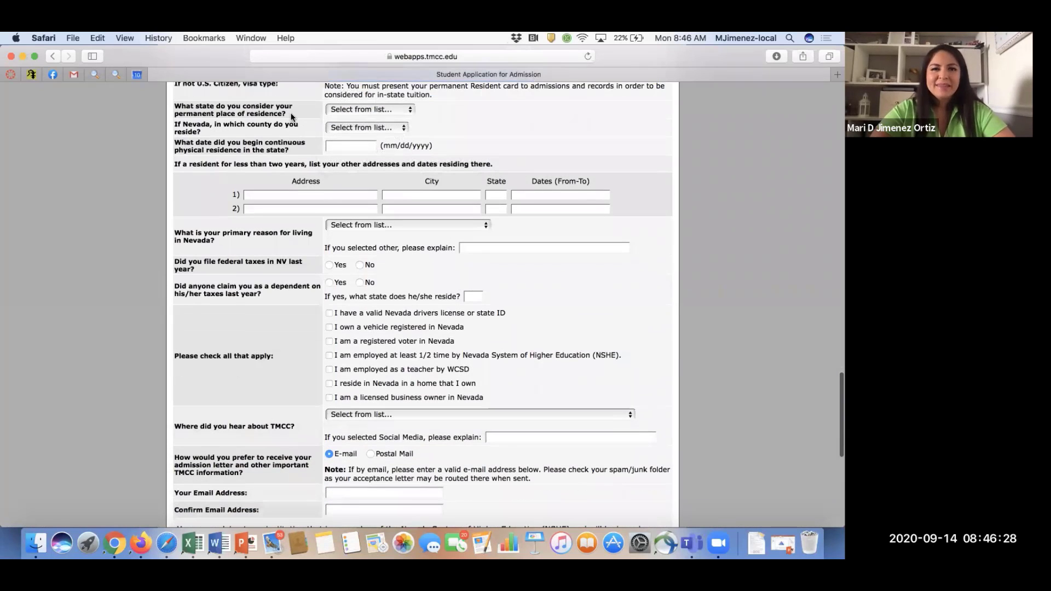
Choose Nevada as permanent state of residence and Washoe County as county of residence.
{"action": "left_click", "coordinate": [336, 110]}
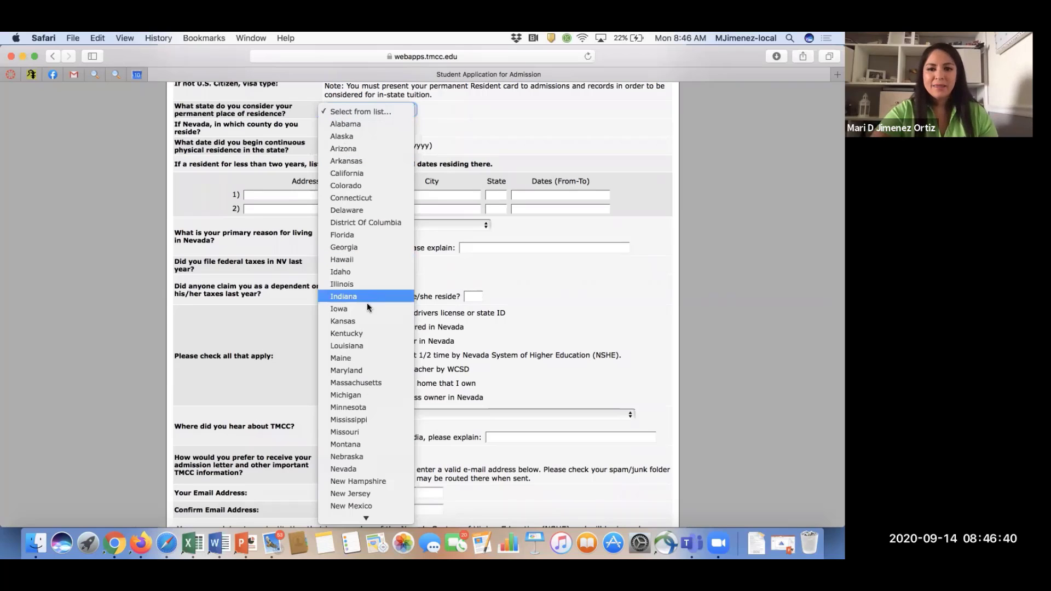
{"action": "left_click", "coordinate": [351, 468]}
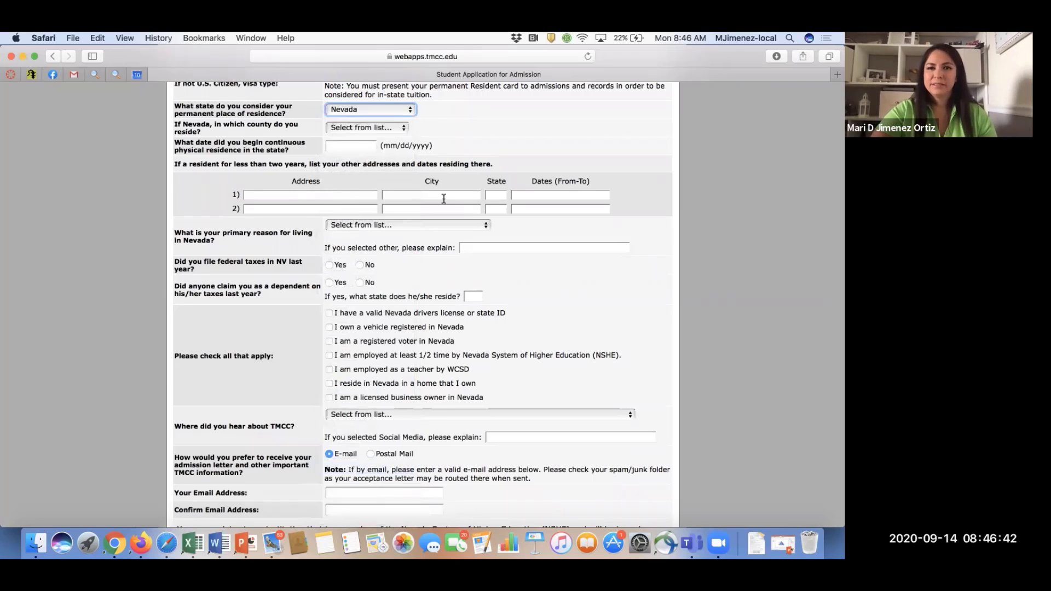
{"action": "left_click", "coordinate": [366, 127]}
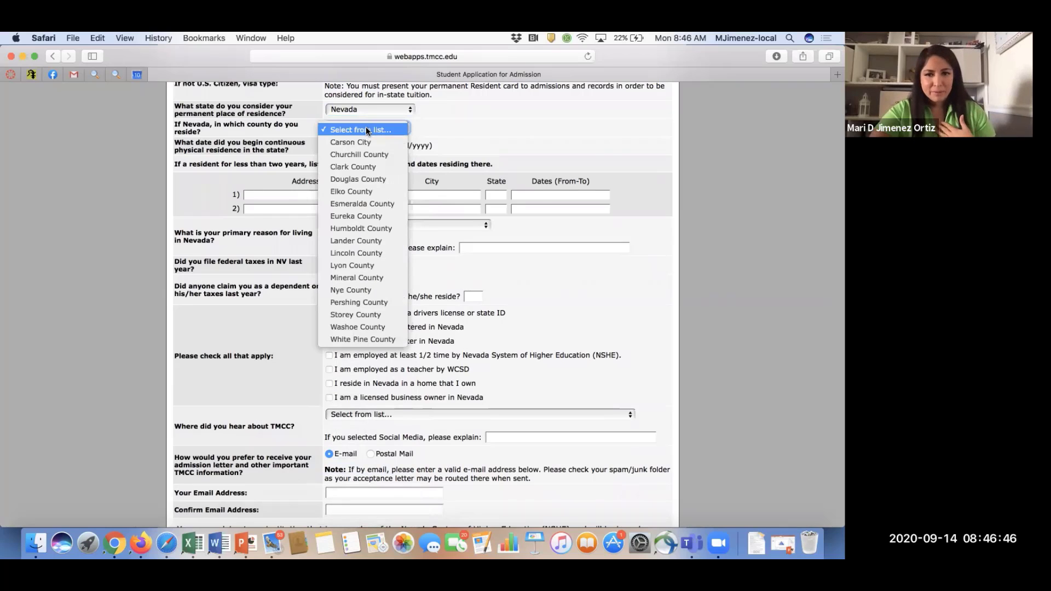
{"action": "left_click", "coordinate": [391, 323]}
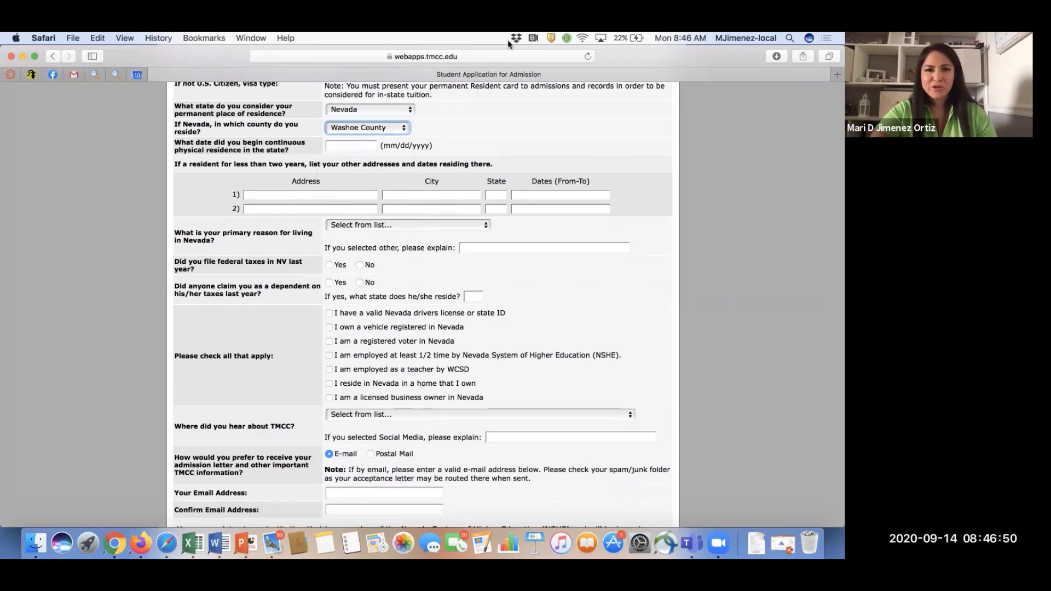
{"action": "scroll", "coordinate": [397, 135], "scroll_direction": "up", "scroll_amount": 3}
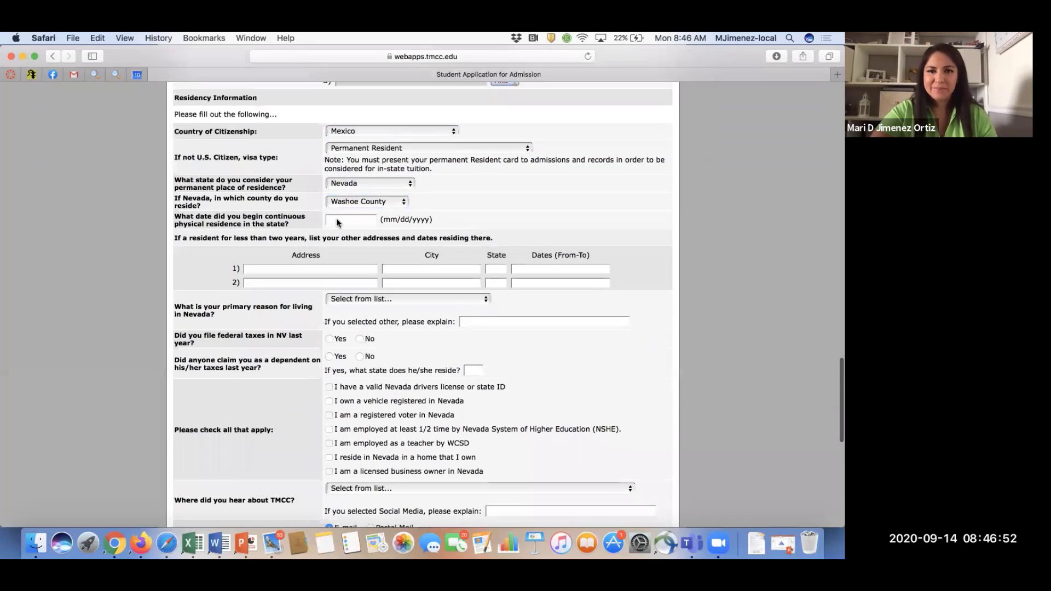
Enter 01/16/2004 as the date continuous physical residence in Nevada began.
{"action": "left_click", "coordinate": [327, 220]}
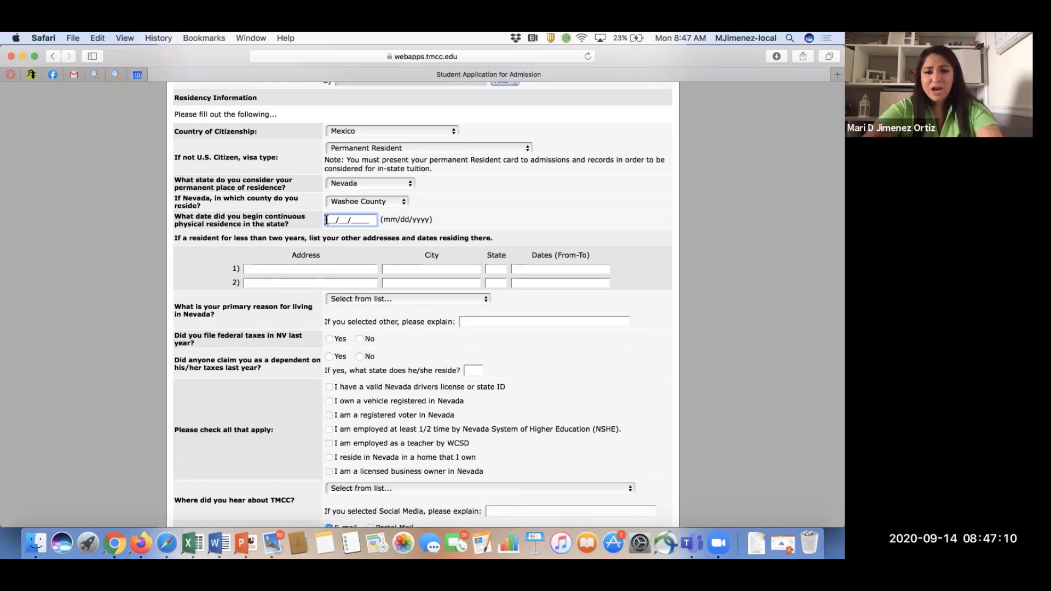
{"action": "type", "text": "01/"}
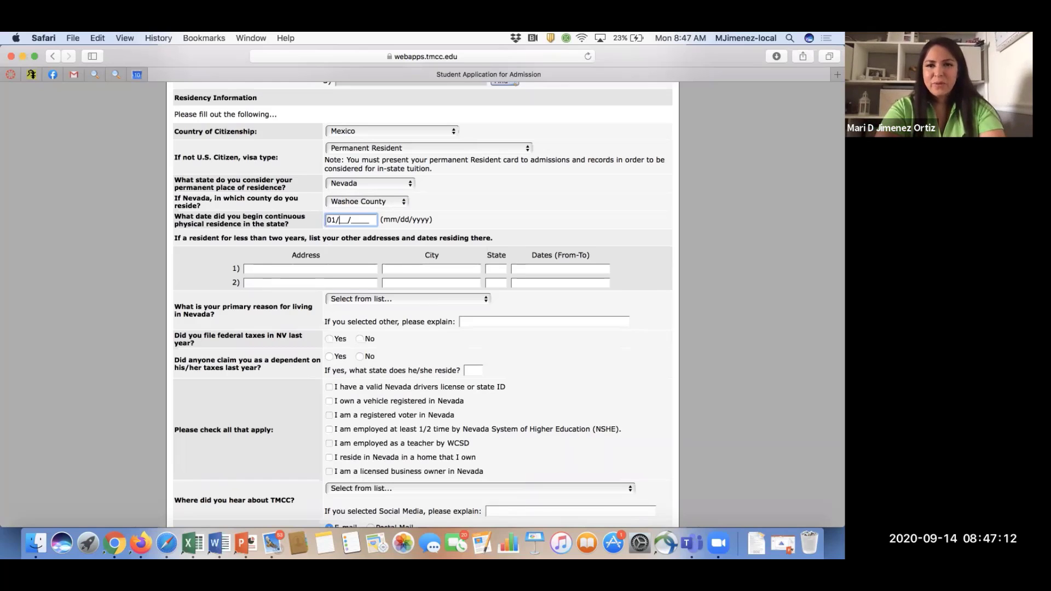
{"action": "type", "text": "16/"}
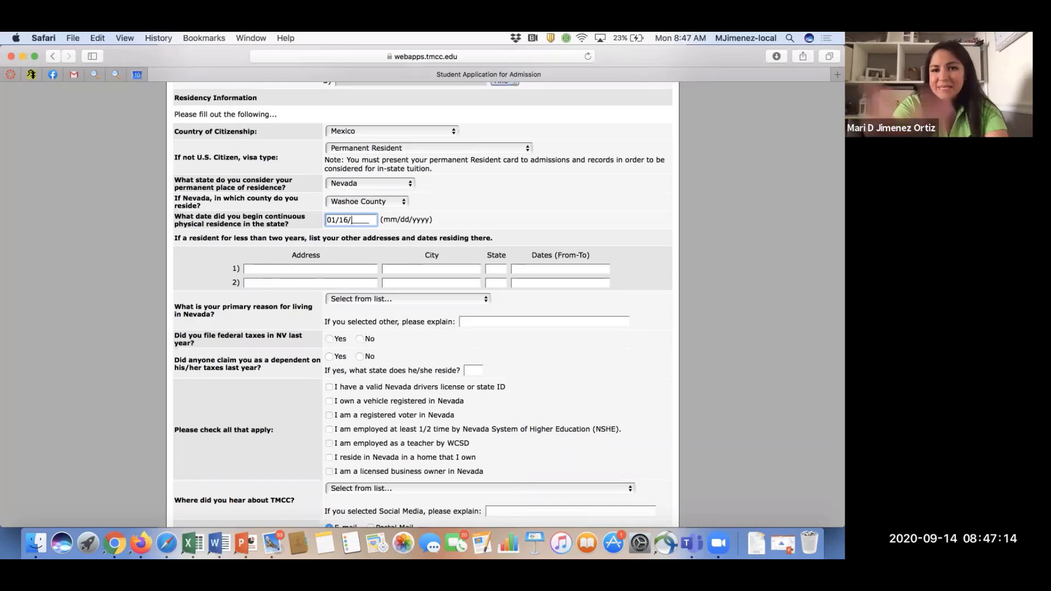
{"action": "type", "text": "200"}
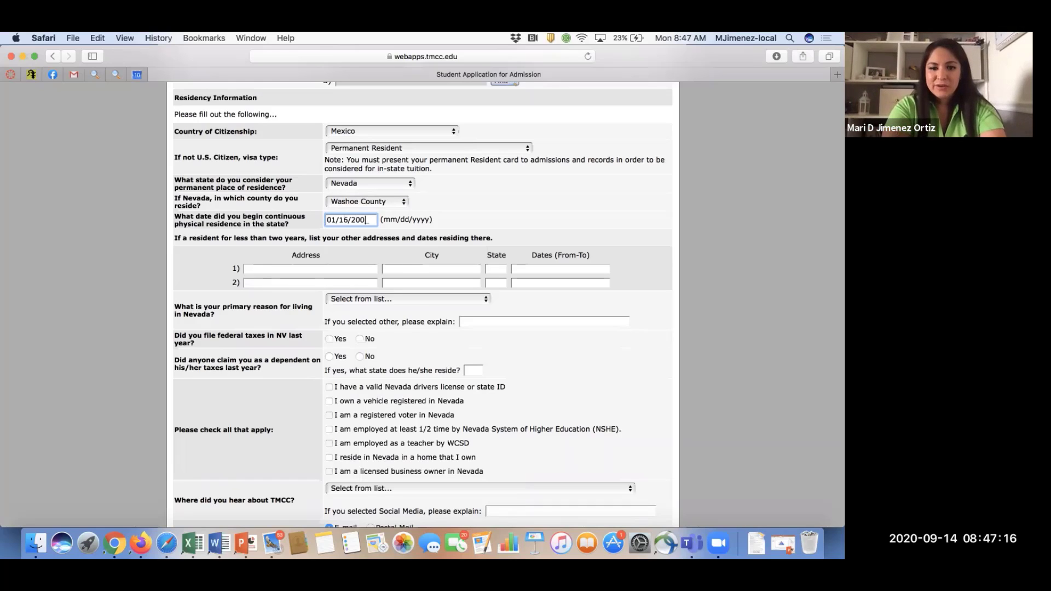
{"action": "type", "text": "4"}
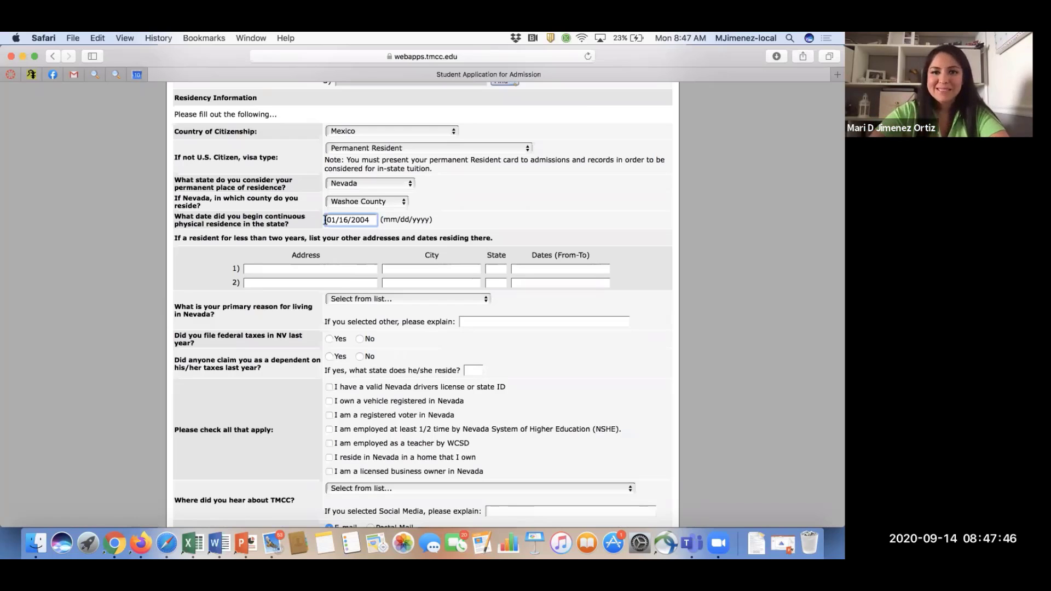
{"action": "left_click", "coordinate": [168, 237]}
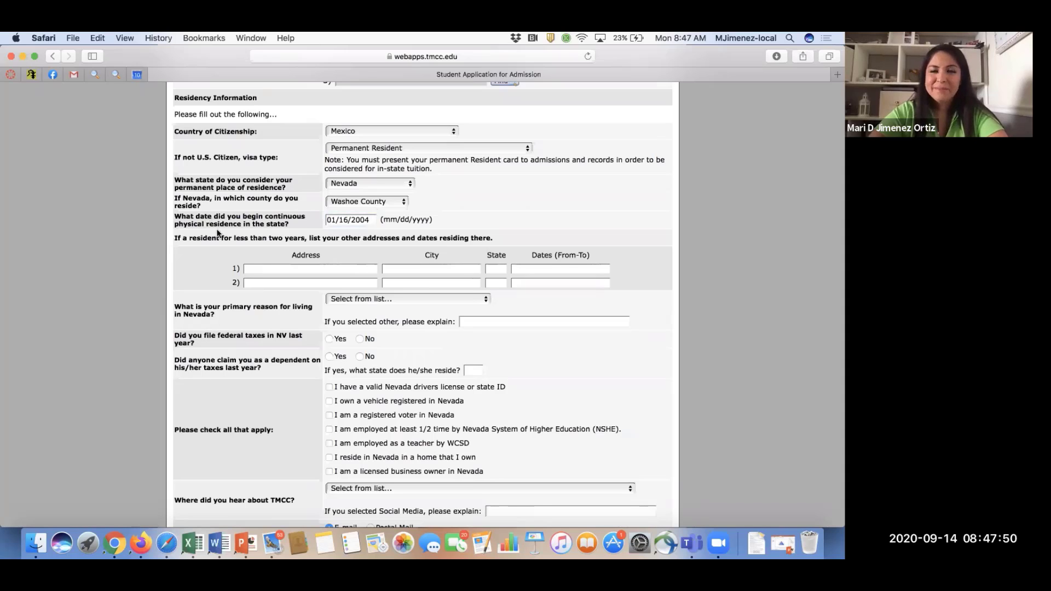
Pick Education from the primary-reason-for-living-in-Nevada dropdown.
{"action": "scroll", "coordinate": [218, 233], "scroll_direction": "down", "scroll_amount": 2}
{"action": "scroll", "coordinate": [357, 117], "scroll_direction": "down", "scroll_amount": 5}
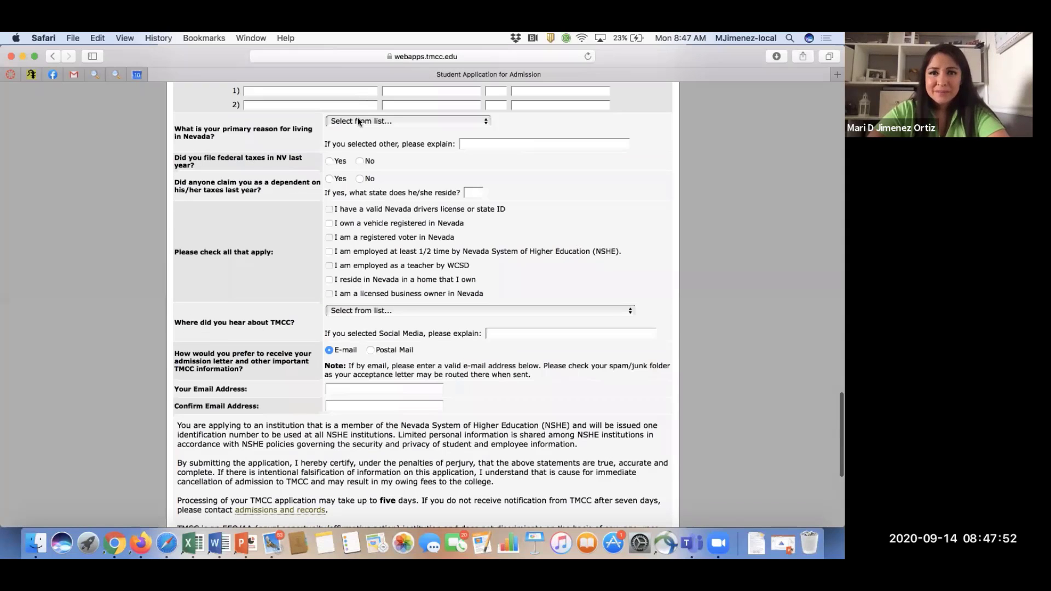
{"action": "left_click", "coordinate": [353, 122]}
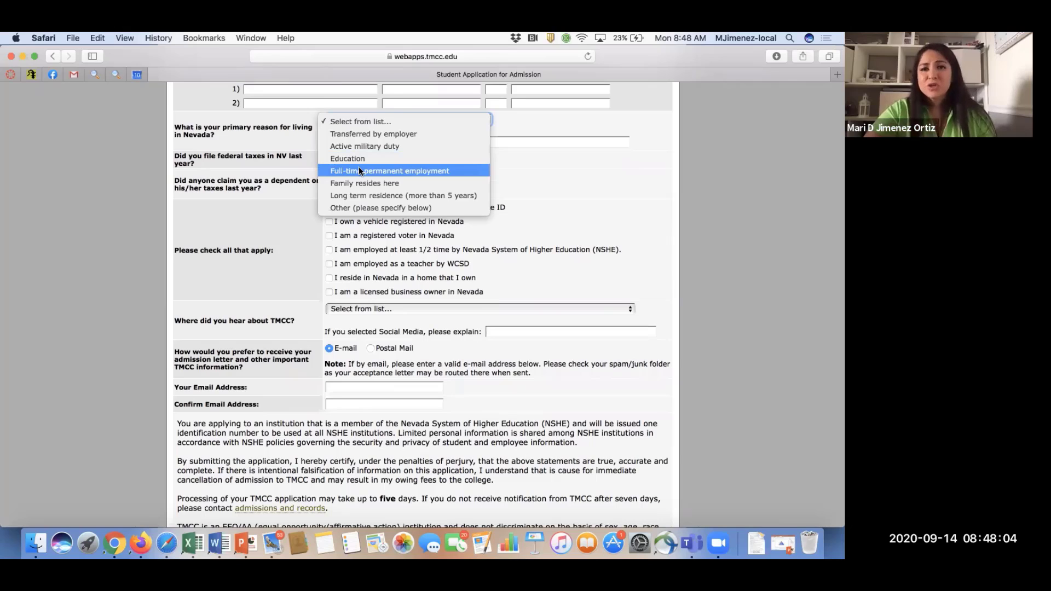
{"action": "key", "text": "Up"}
{"action": "key", "text": "Up"}
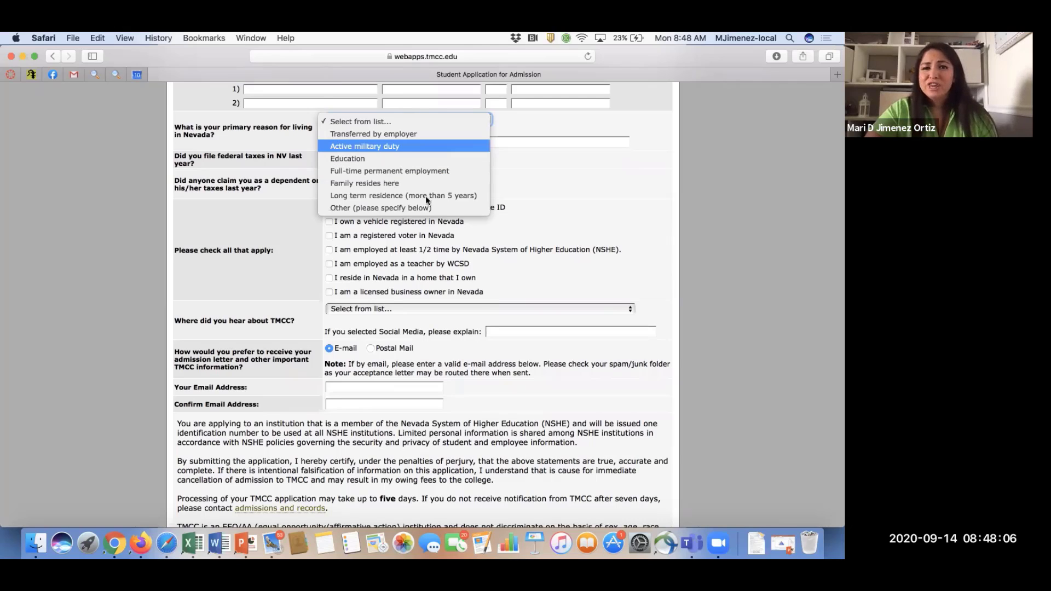
{"action": "key", "text": "Down"}
{"action": "key", "text": "Down"}
{"action": "key", "text": "Down"}
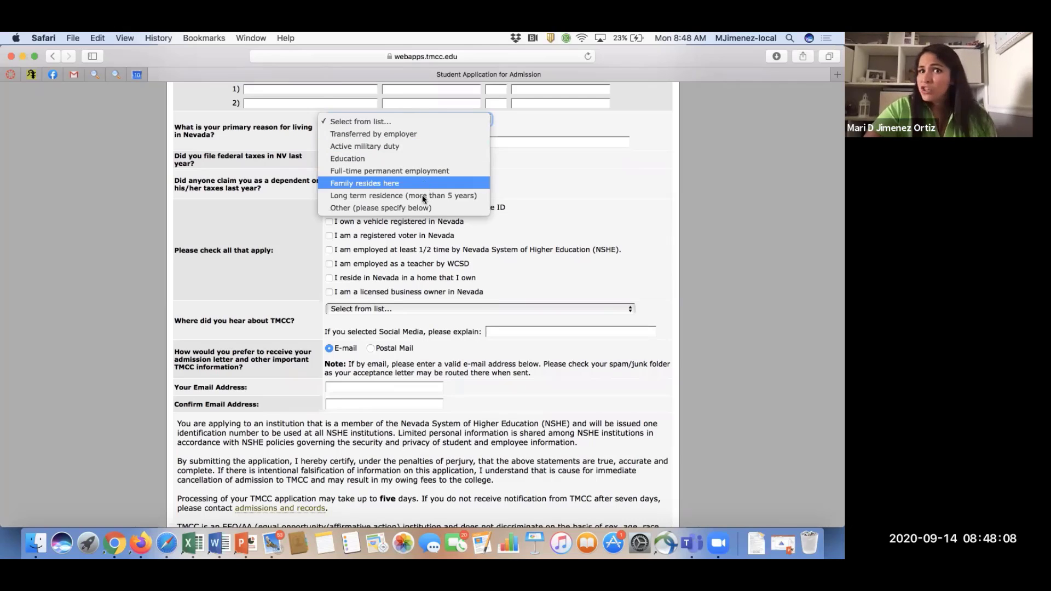
{"action": "key", "text": "Down"}
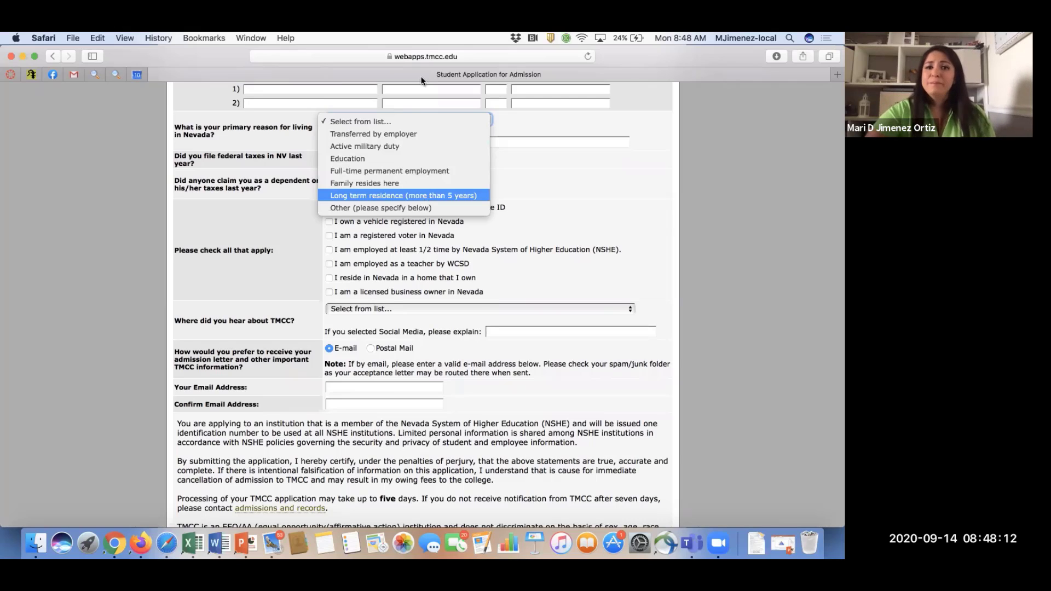
{"action": "left_click", "coordinate": [602, 163]}
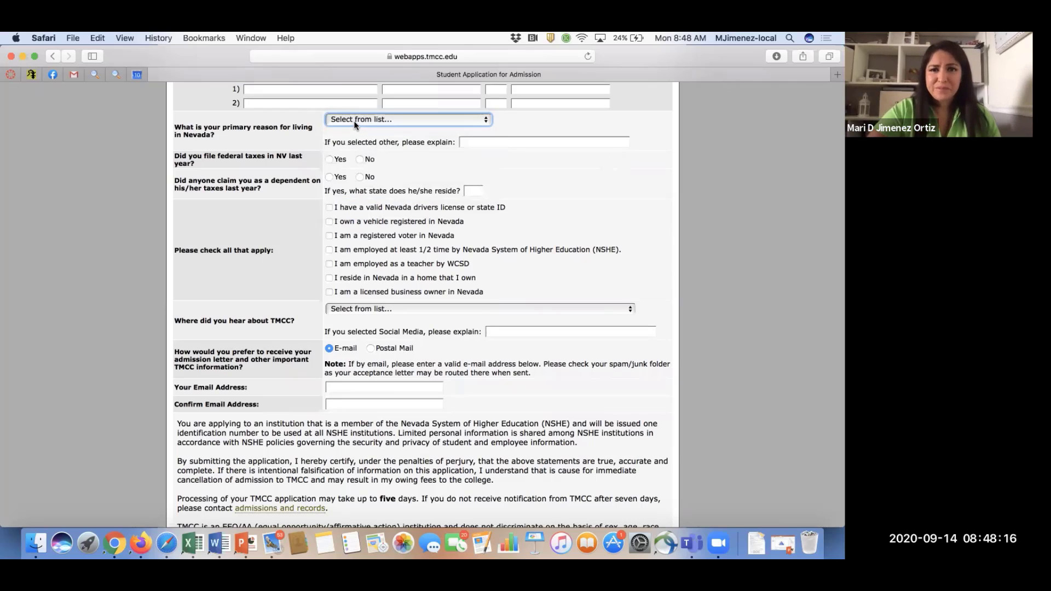
{"action": "left_click", "coordinate": [354, 119]}
{"action": "left_click", "coordinate": [357, 159]}
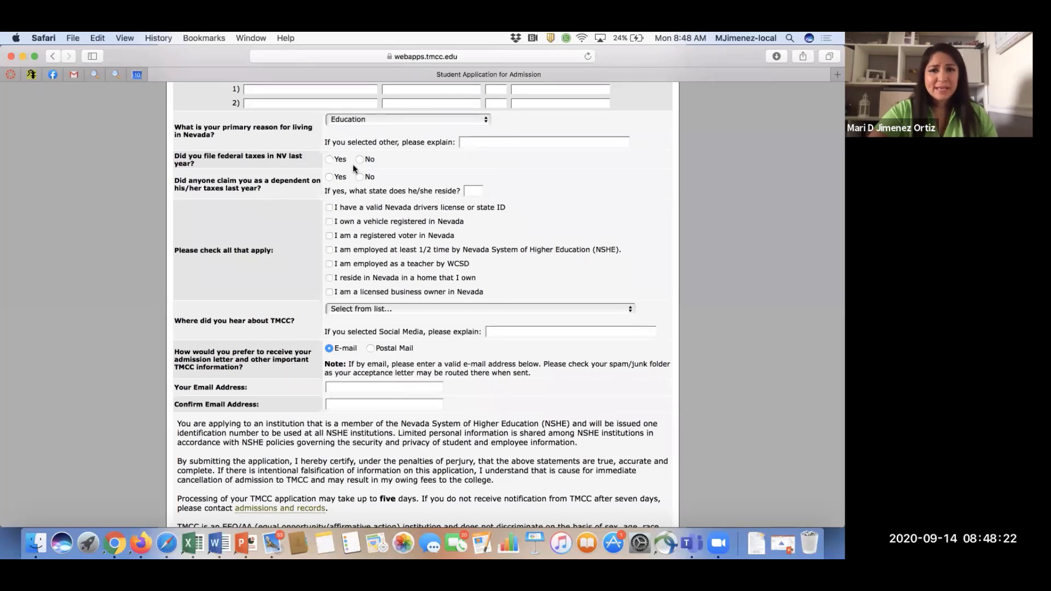
Answer Yes to filing NV federal taxes and being claimed as a dependent, with state NV.
{"action": "left_click", "coordinate": [331, 160]}
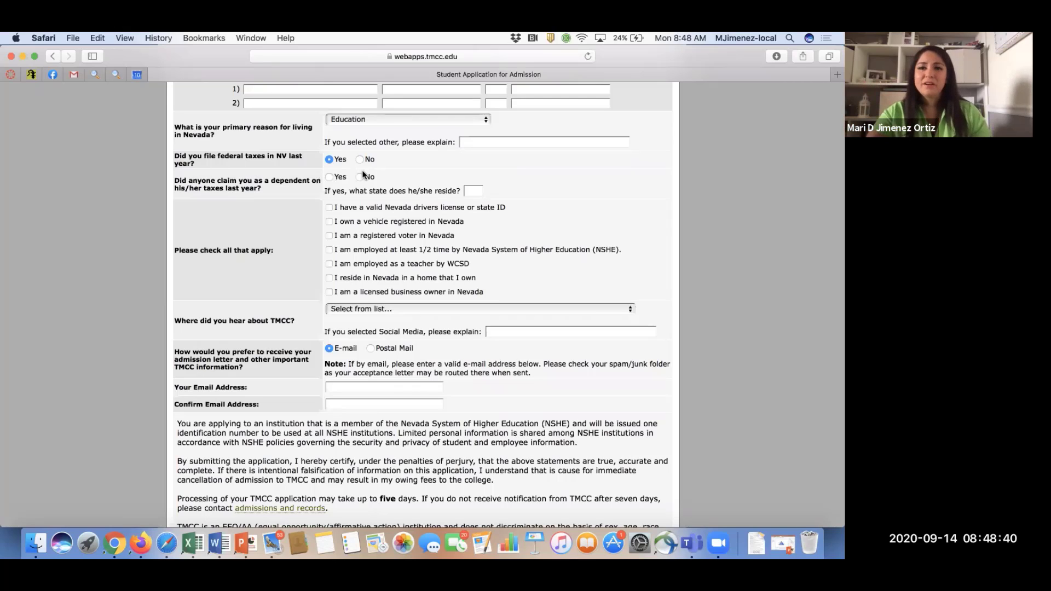
{"action": "left_click", "coordinate": [332, 177]}
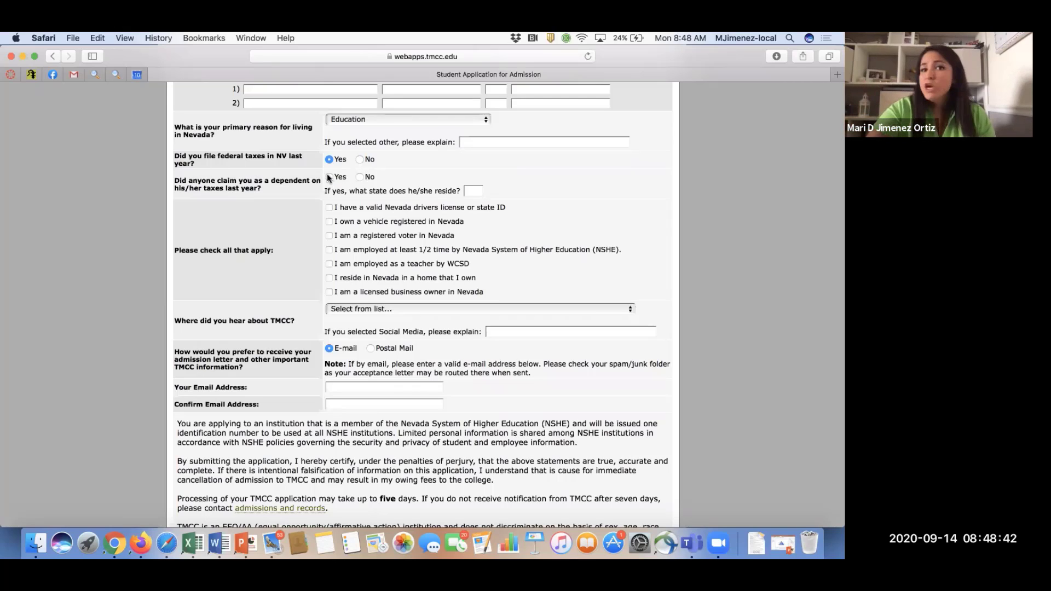
{"action": "left_click", "coordinate": [471, 191]}
{"action": "type", "text": "NV"}
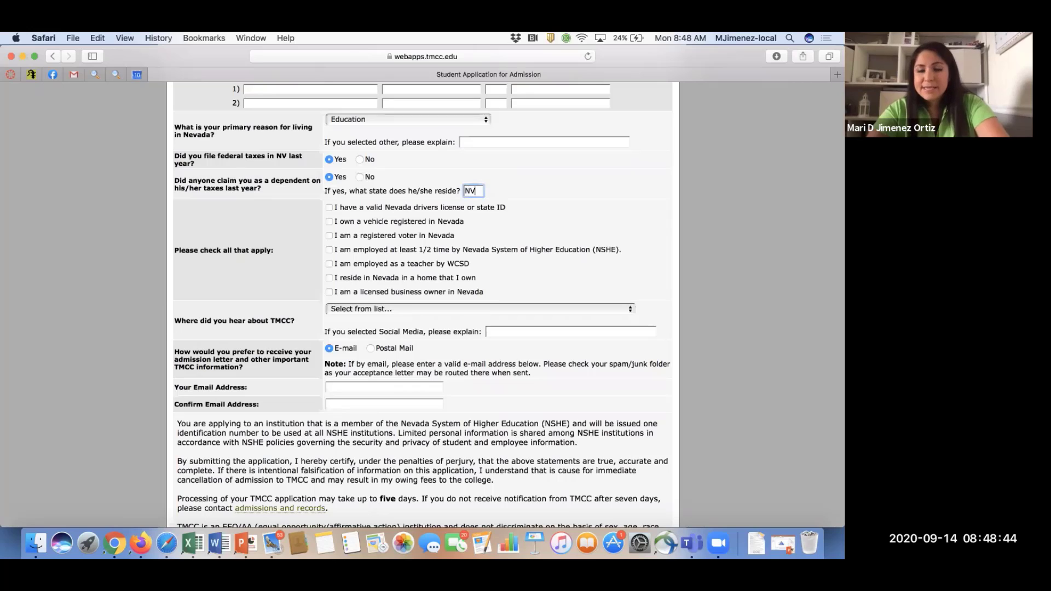
Leave the NSHE employment box unchecked and check holding a valid Nevada license or ID.
{"action": "left_click", "coordinate": [597, 249]}
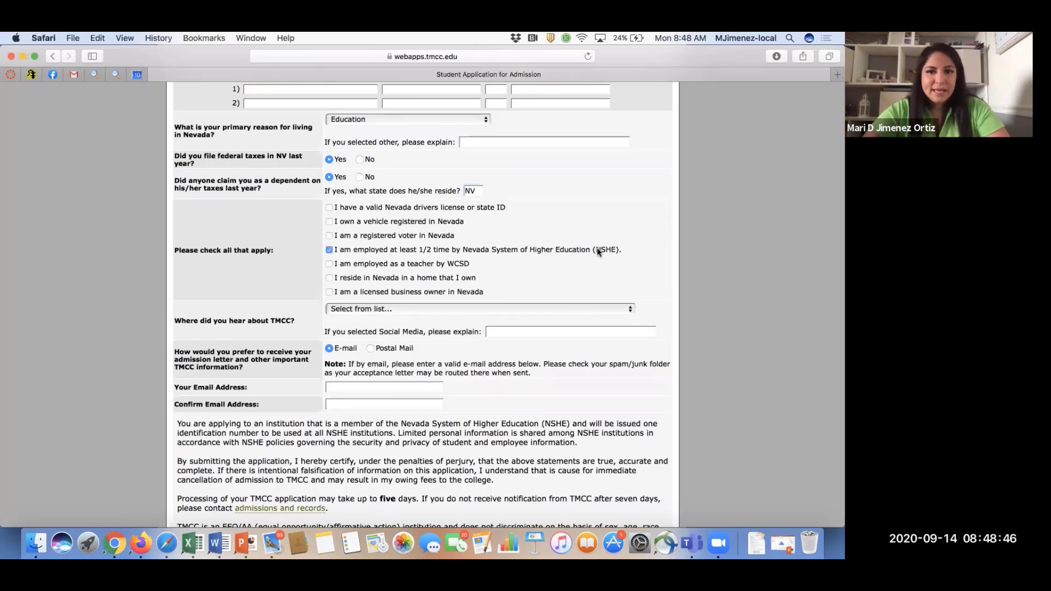
{"action": "left_click", "coordinate": [329, 250]}
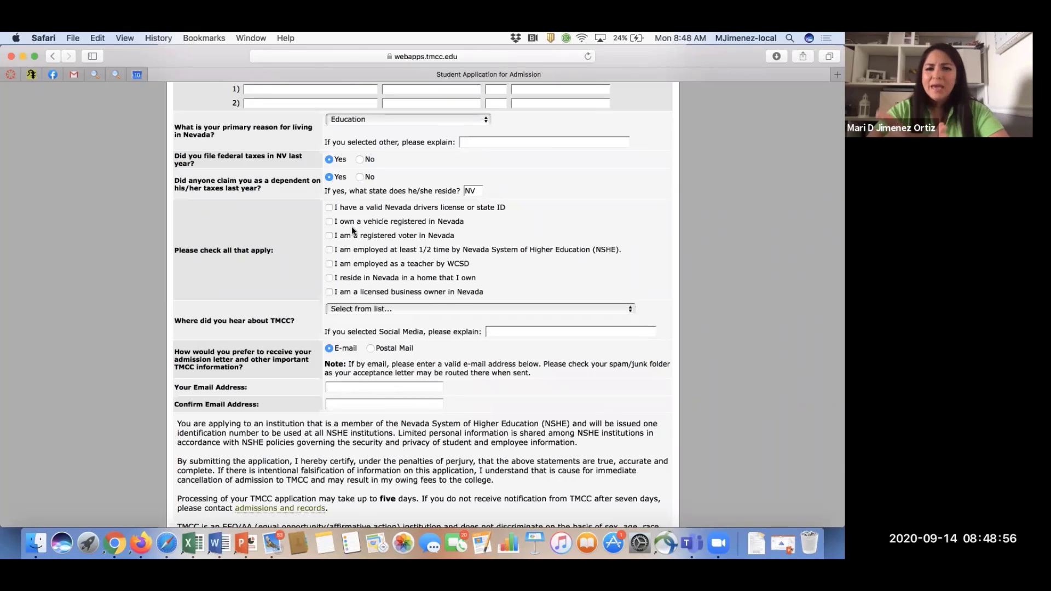
{"action": "left_click", "coordinate": [329, 208]}
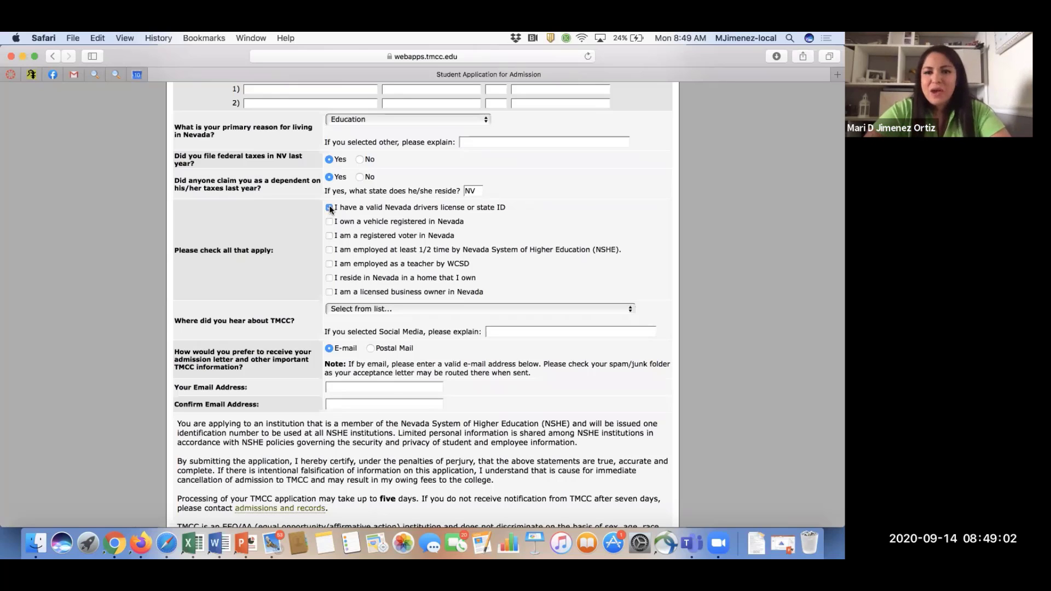
{"action": "scroll", "coordinate": [334, 209], "scroll_direction": "down", "scroll_amount": 2}
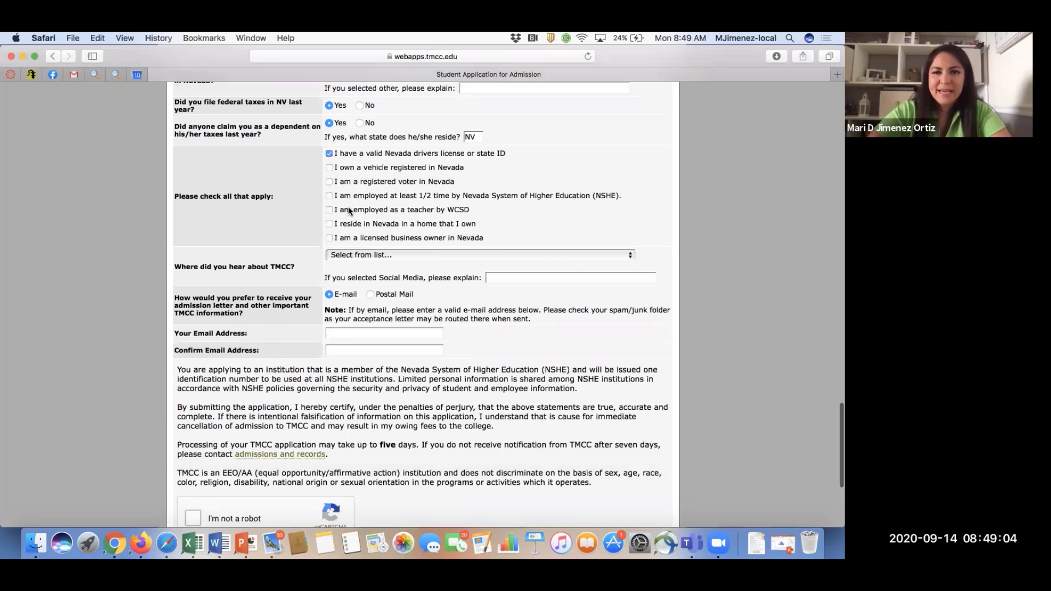
Choose Family/Friends as the referral source and keep E-mail as the letter delivery method.
{"action": "scroll", "coordinate": [350, 212], "scroll_direction": "down", "scroll_amount": 2}
{"action": "left_click", "coordinate": [357, 213]}
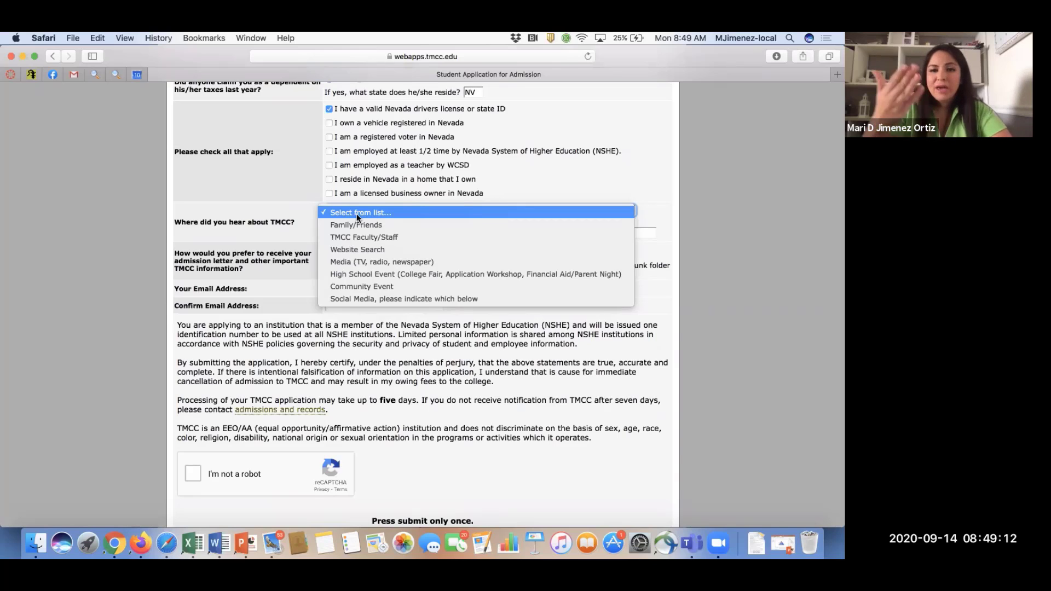
{"action": "left_click", "coordinate": [357, 225]}
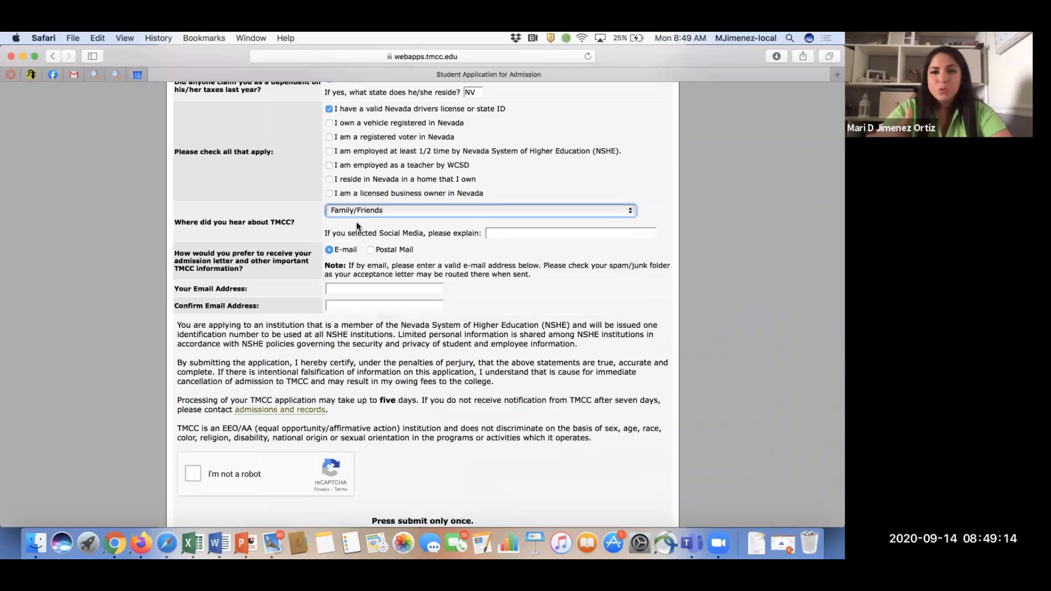
{"action": "left_click", "coordinate": [353, 288]}
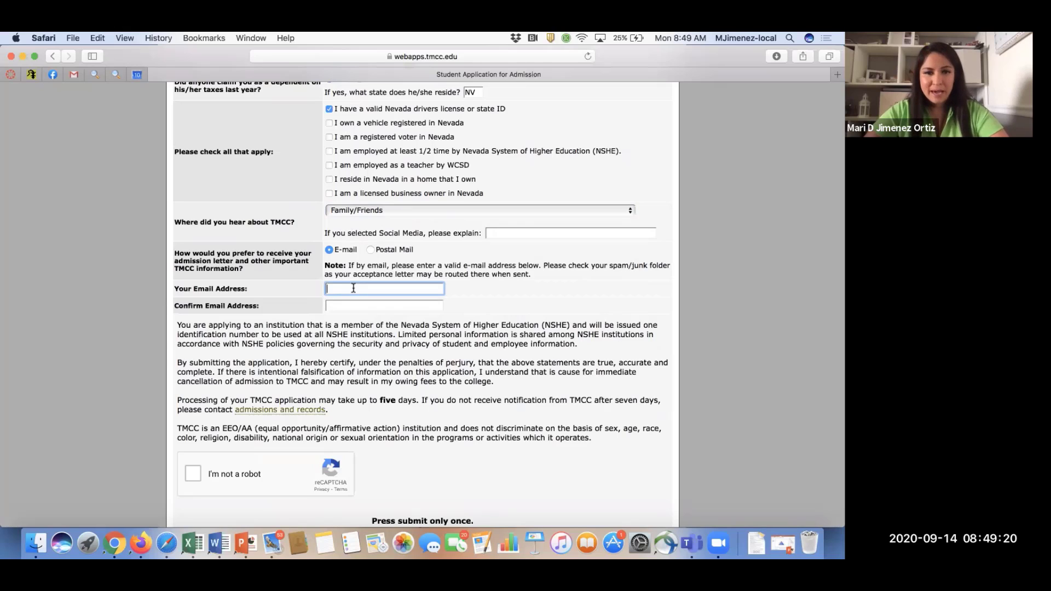
{"action": "left_click", "coordinate": [371, 250]}
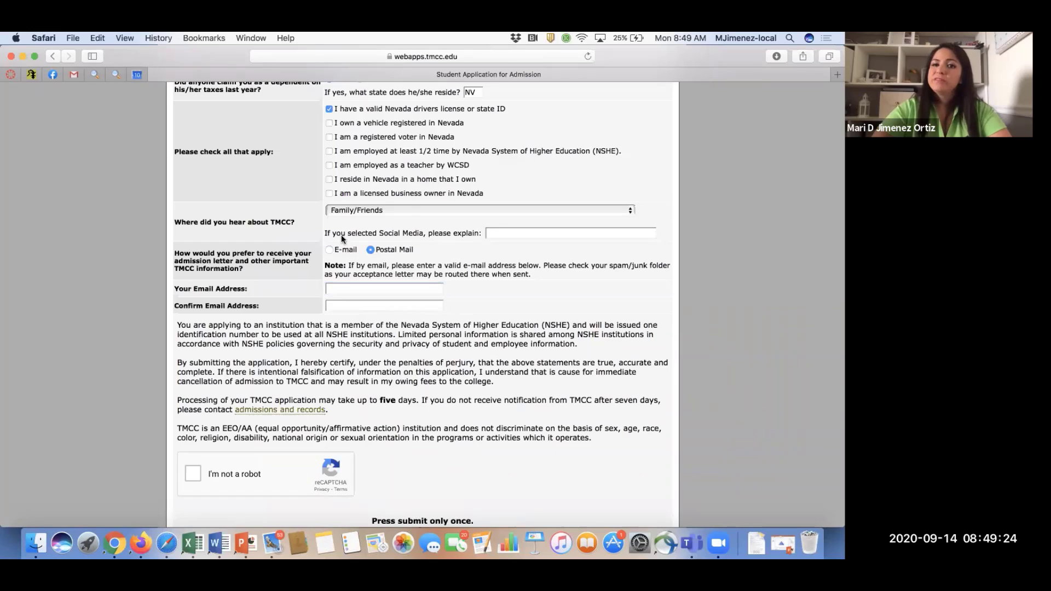
{"action": "left_click", "coordinate": [329, 250]}
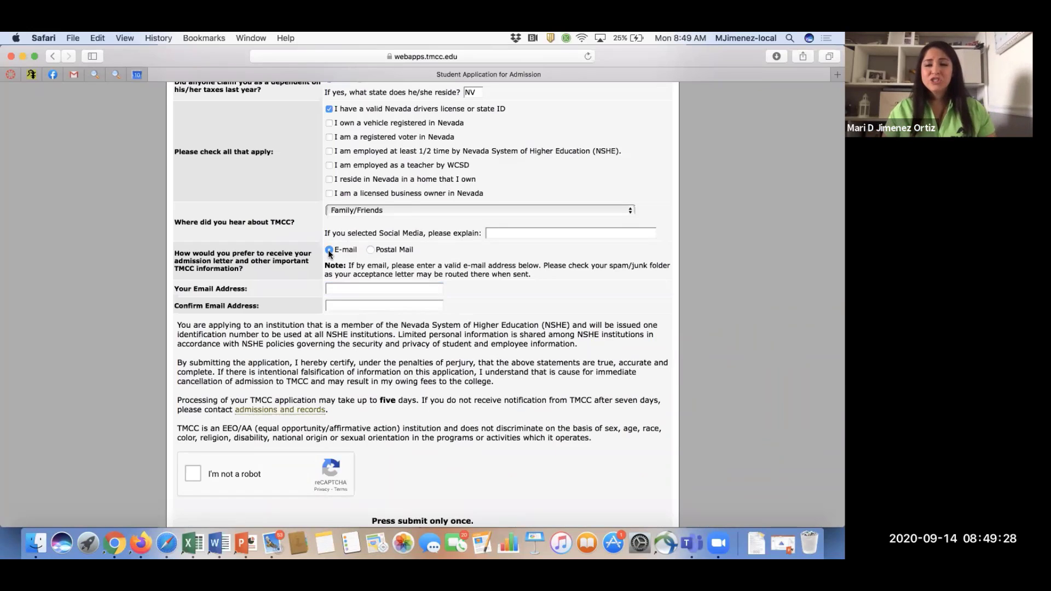
Enter the applicant's TMCC e-mail address in both Your Email Address and Confirm Email Address.
{"action": "left_click", "coordinate": [336, 288]}
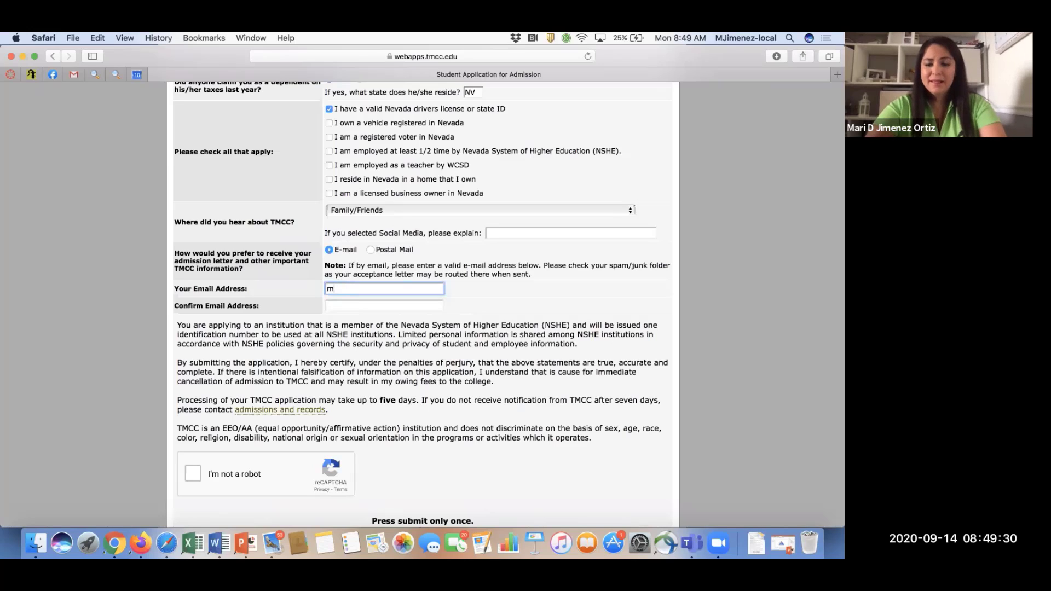
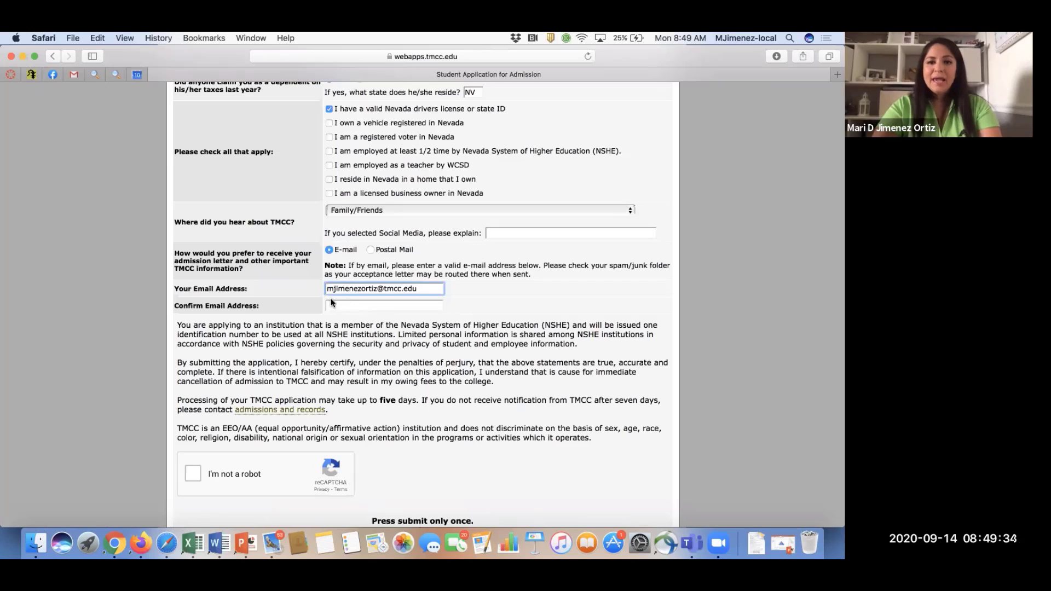
{"action": "left_click", "coordinate": [329, 303]}
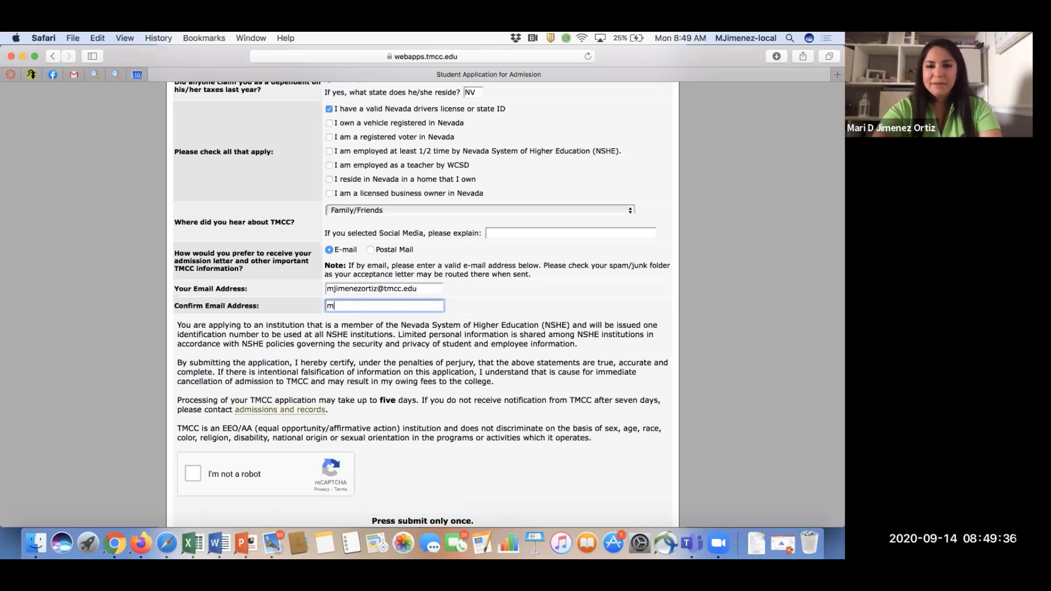
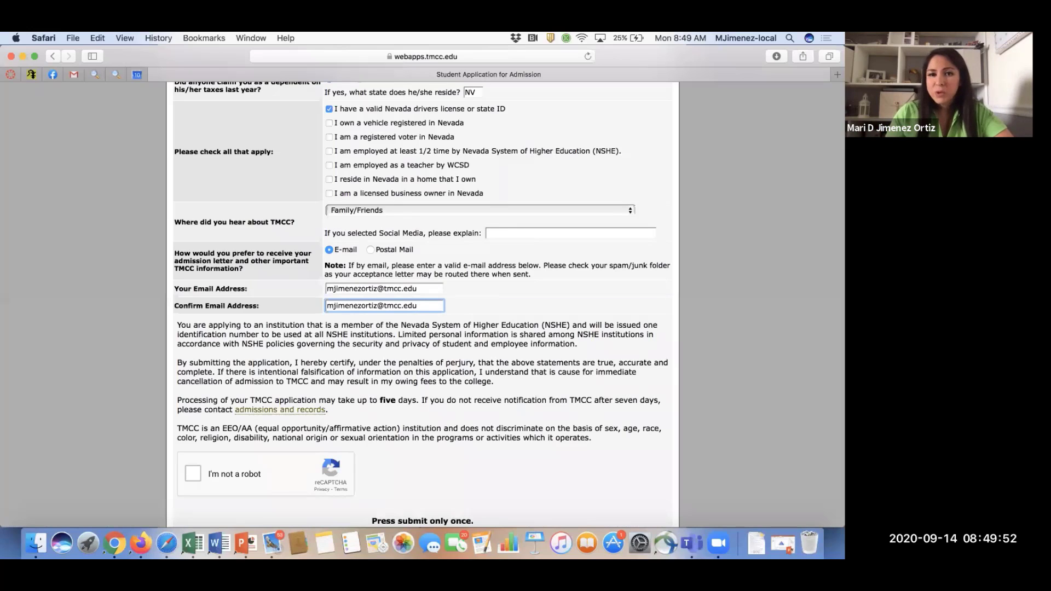
Scroll to the form's end, highlight the five-day processing note, and tick 'I'm not a robot'.
{"action": "scroll", "coordinate": [377, 254], "scroll_direction": "down", "scroll_amount": 6}
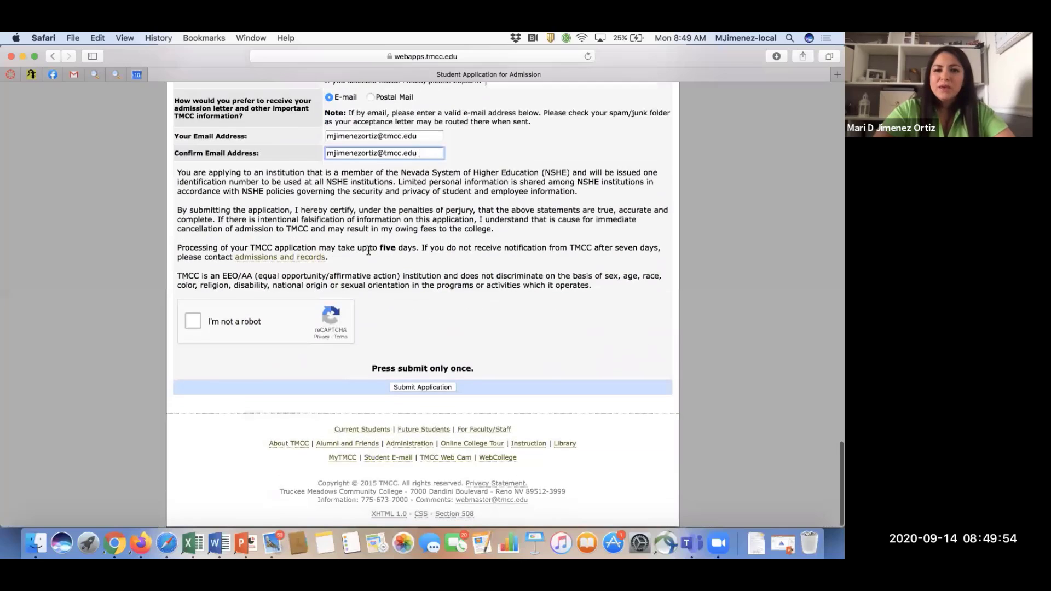
{"action": "left_click", "coordinate": [376, 254]}
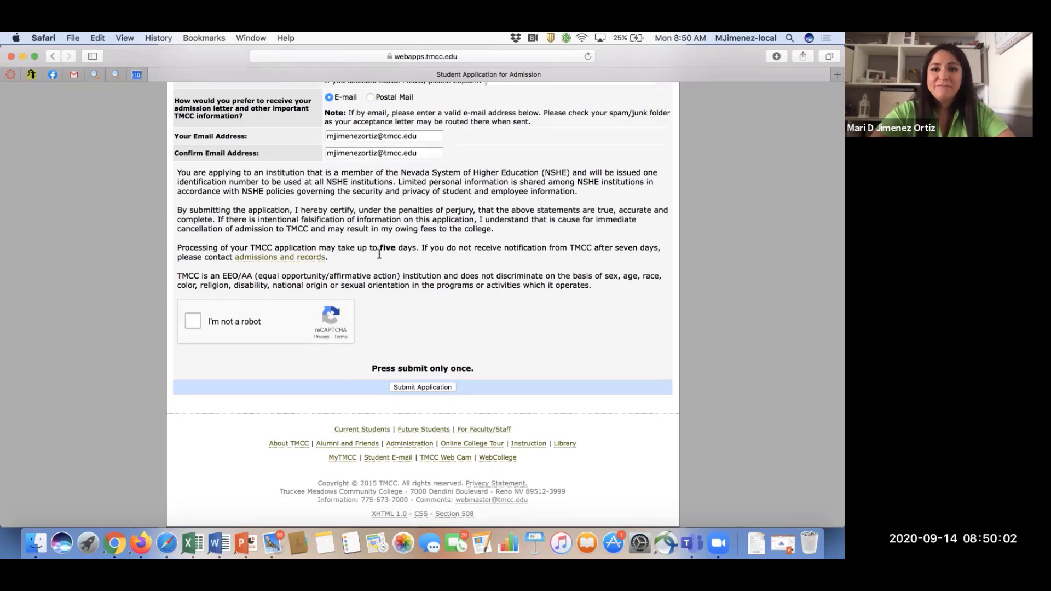
{"action": "left_click_drag", "start_coordinate": [380, 249], "coordinate": [422, 251]}
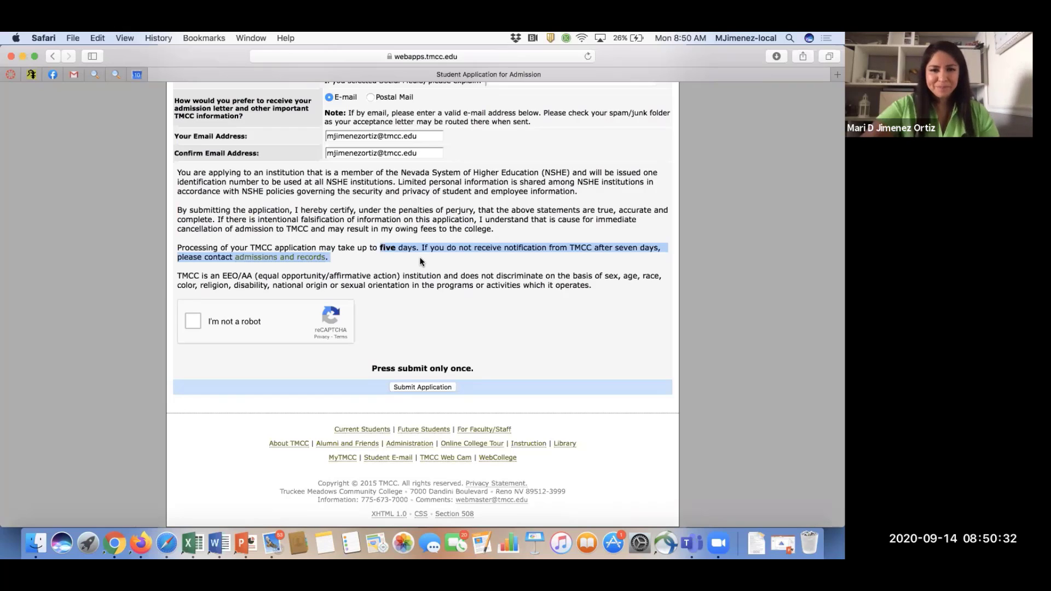
{"action": "left_click", "coordinate": [193, 321]}
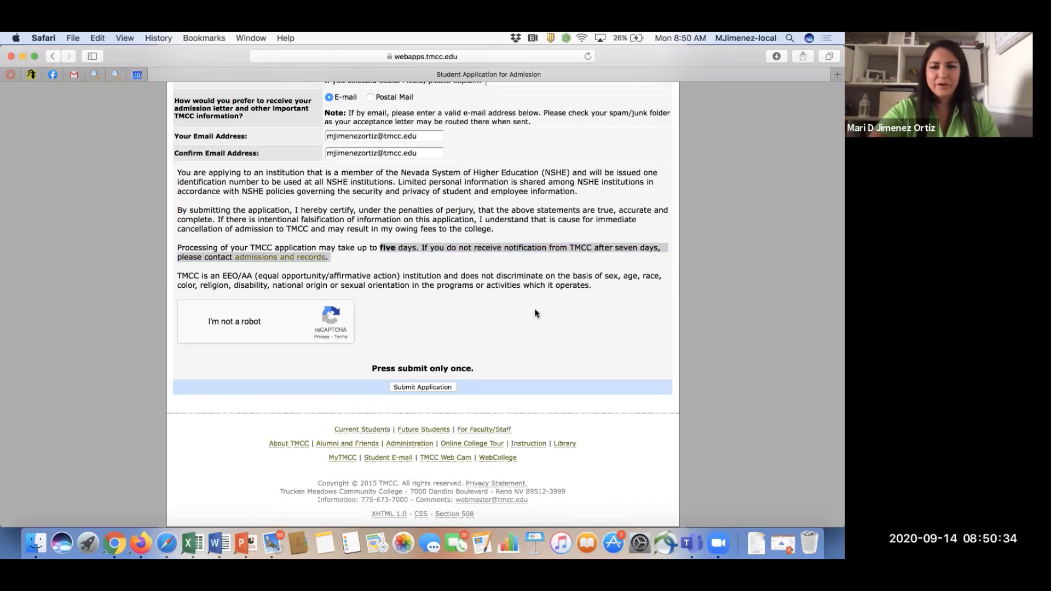
Submit the application, highlight the Confirm Email Address format error, and close the error dialog.
{"action": "left_click", "coordinate": [419, 387]}
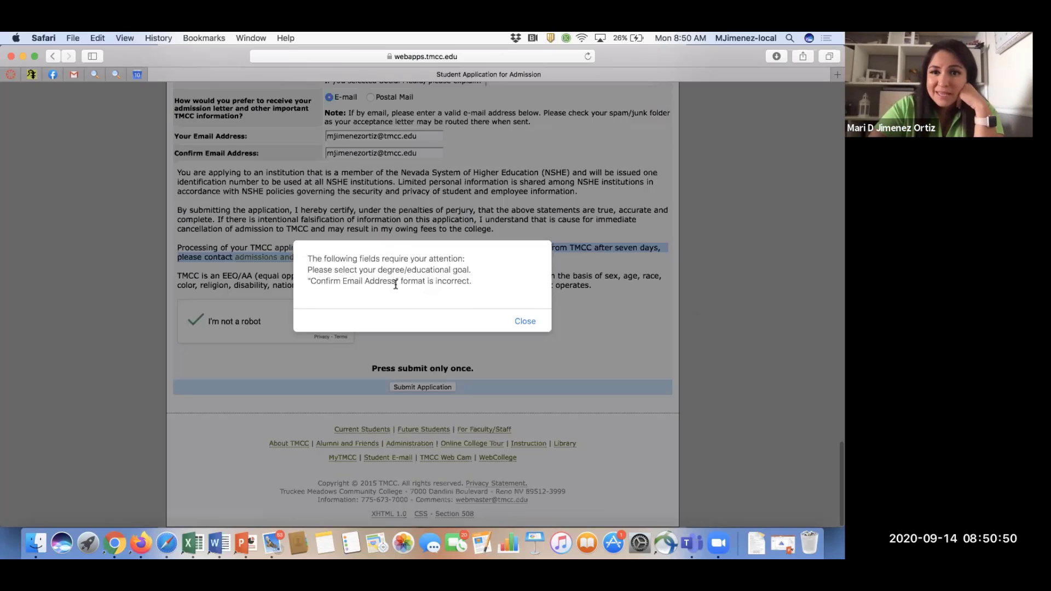
{"action": "left_click_drag", "start_coordinate": [395, 283], "coordinate": [321, 283]}
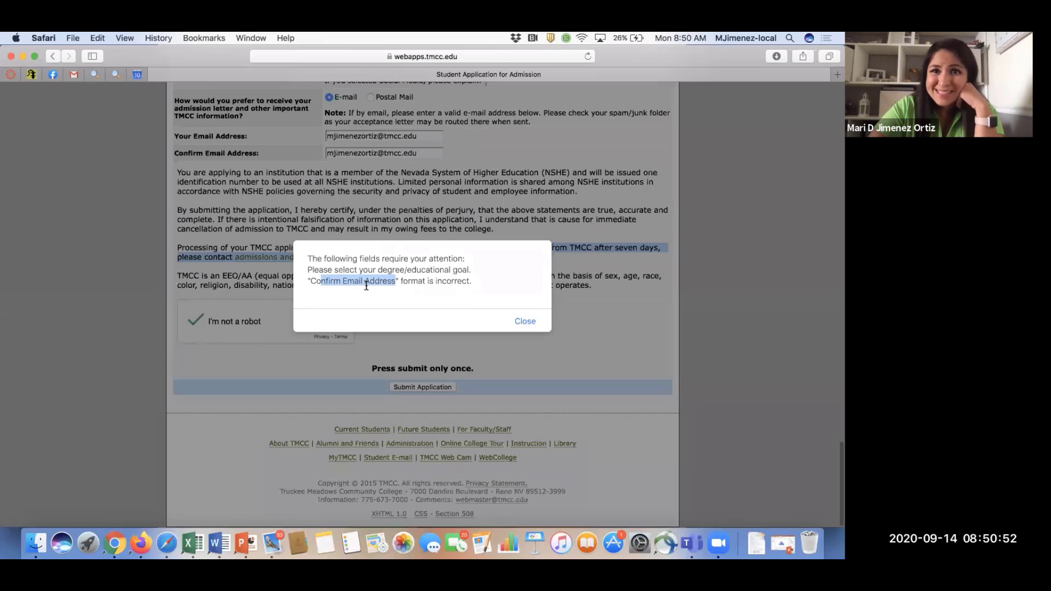
{"action": "left_click", "coordinate": [518, 325]}
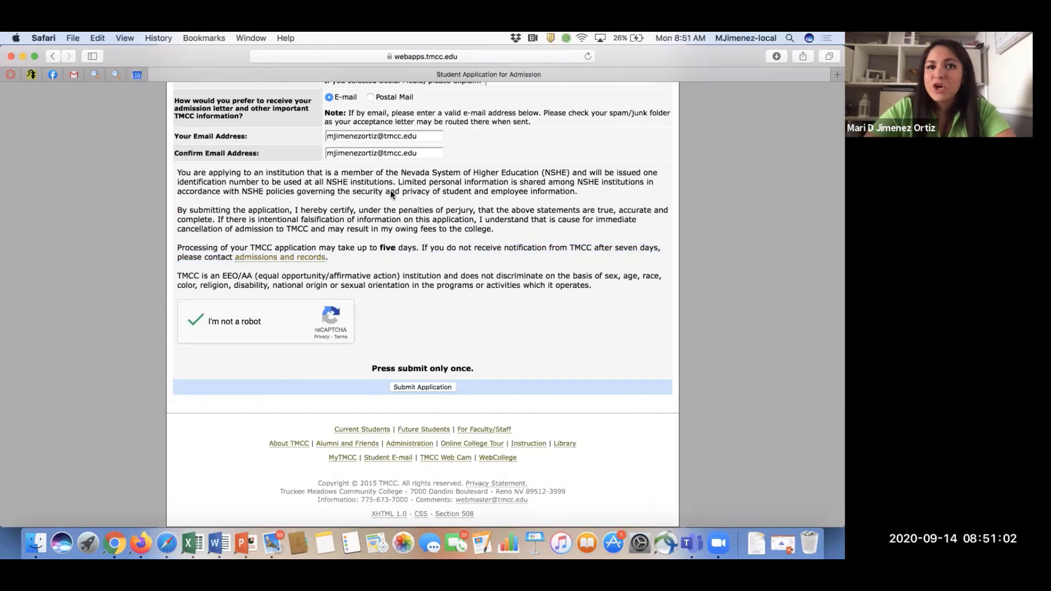
Scroll back up to review the residency questions and residence start date.
{"action": "scroll", "coordinate": [417, 238], "scroll_direction": "down", "scroll_amount": 1}
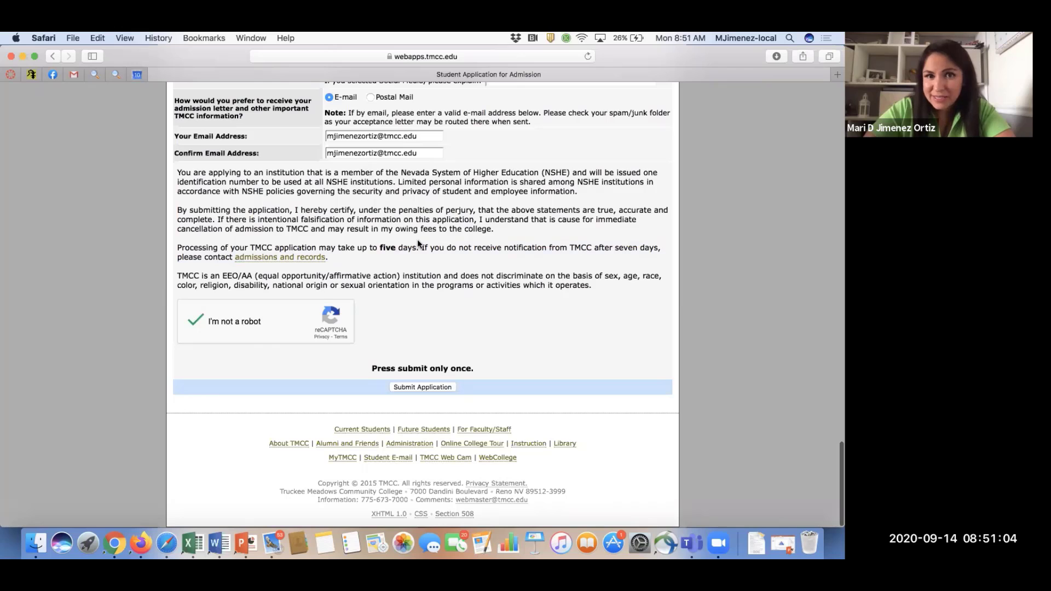
{"action": "scroll", "coordinate": [417, 239], "scroll_direction": "up", "scroll_amount": 5}
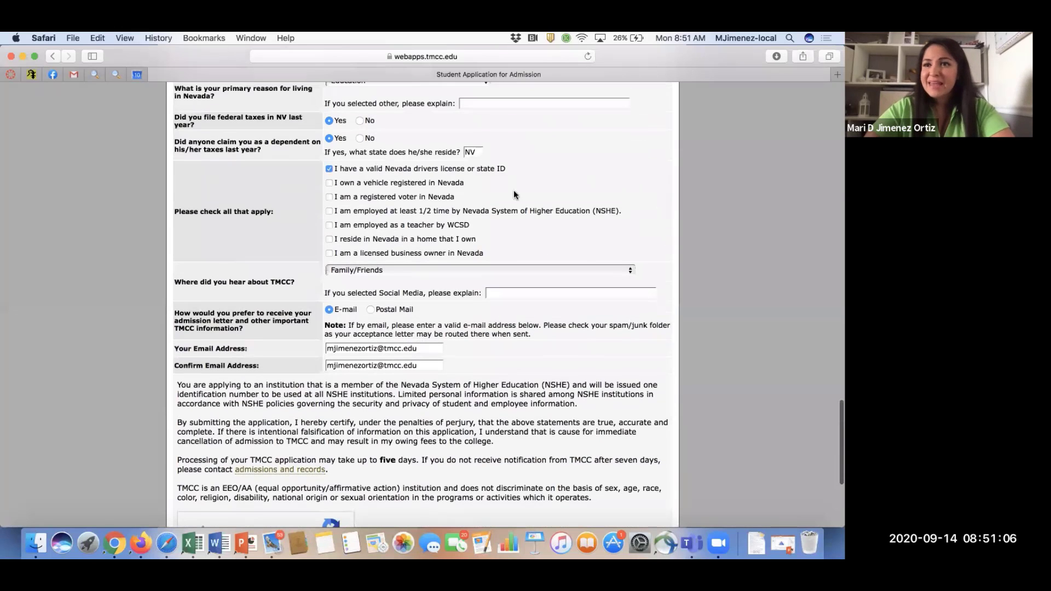
{"action": "scroll", "coordinate": [581, 186], "scroll_direction": "up", "scroll_amount": 3}
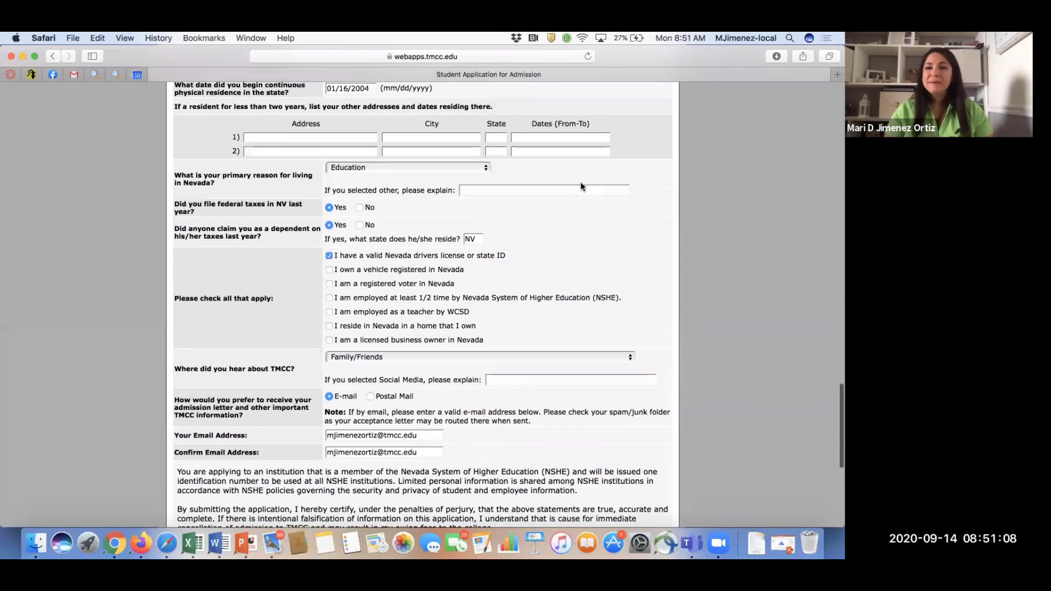